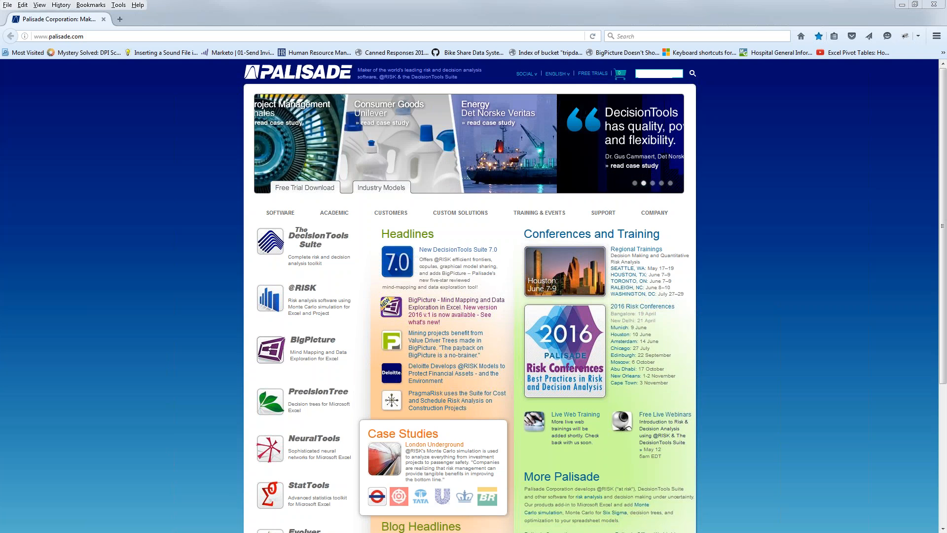
View The DecisionTools Suite product page on the Palisade website, then close the browser to return to Excel.
{"action": "left_click", "coordinate": [310, 247]}
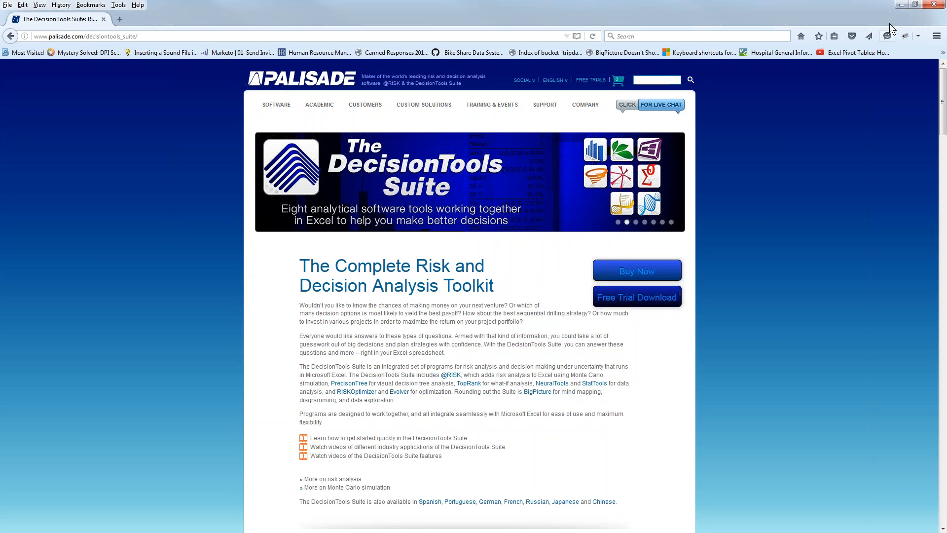
{"action": "left_click", "coordinate": [934, 6]}
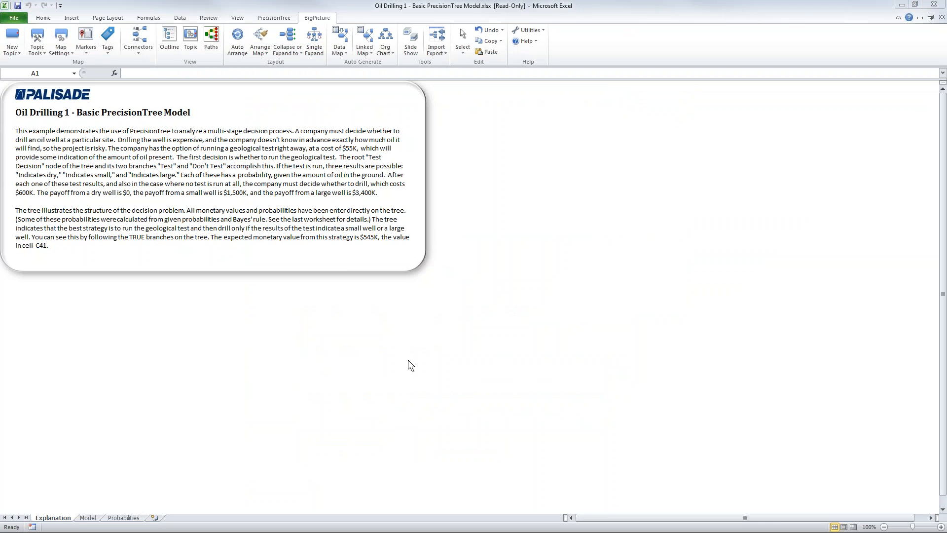
Bring up the PrecisionTree commands and show the Model worksheet of the Oil Drilling 1 workbook.
{"action": "left_click", "coordinate": [695, 12]}
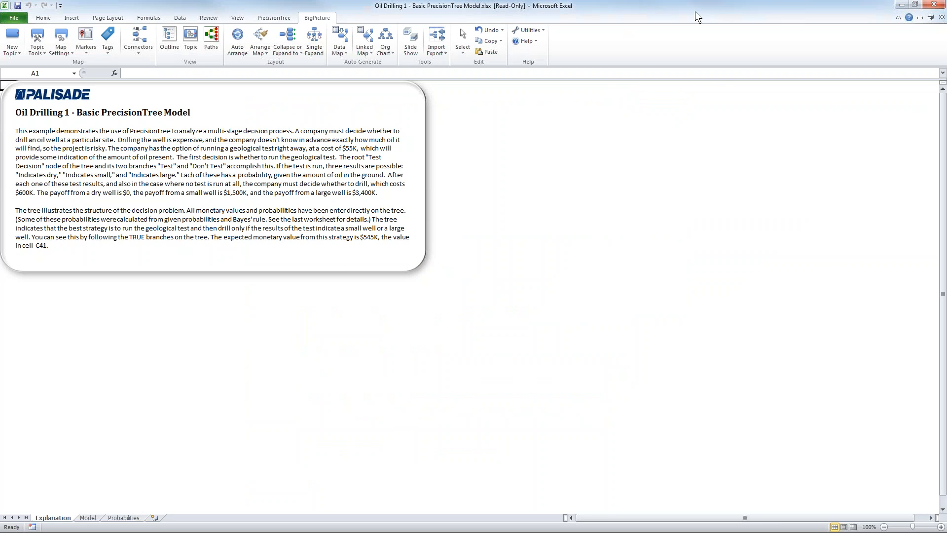
{"action": "left_click", "coordinate": [274, 18]}
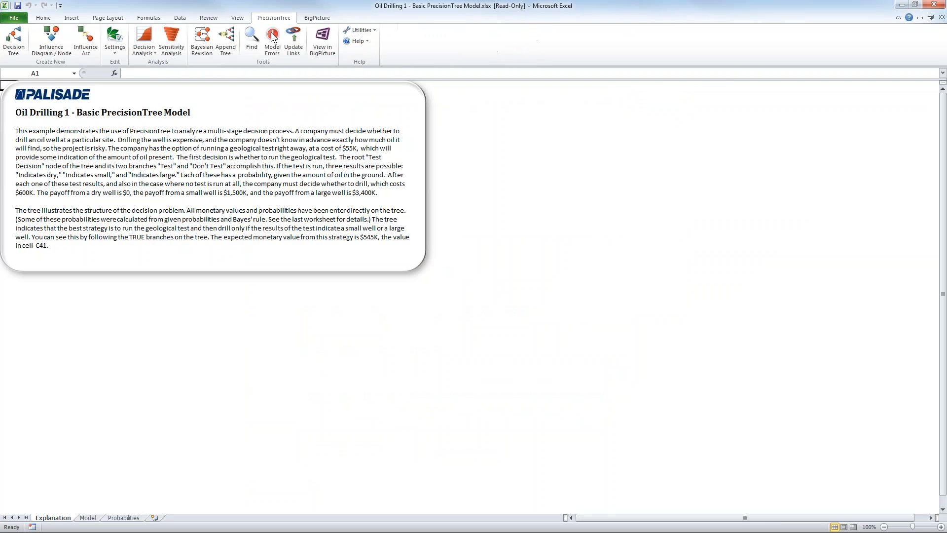
{"action": "left_click", "coordinate": [631, 329]}
{"action": "left_click", "coordinate": [88, 518]}
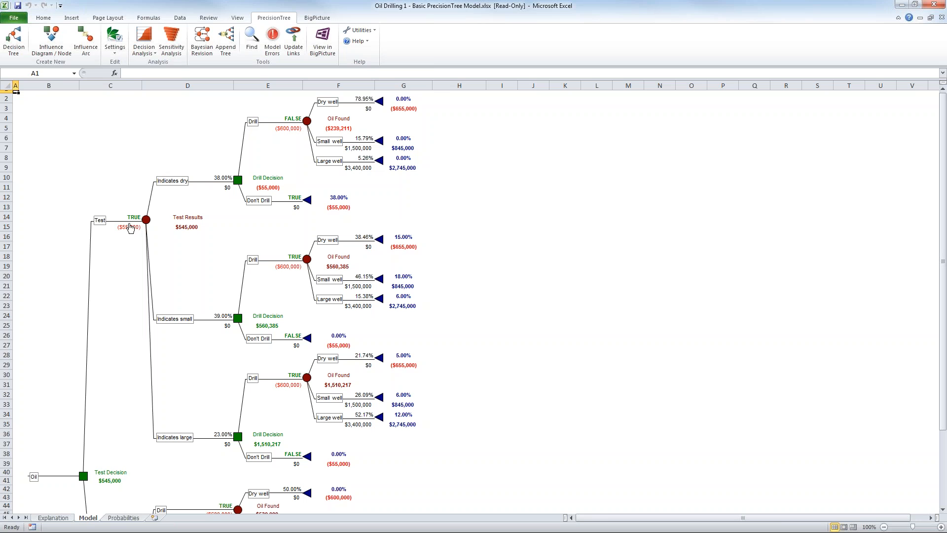
Examine the oil drilling decision tree from the Test branch down to the Don't Test branch and back up.
{"action": "left_click", "coordinate": [943, 510]}
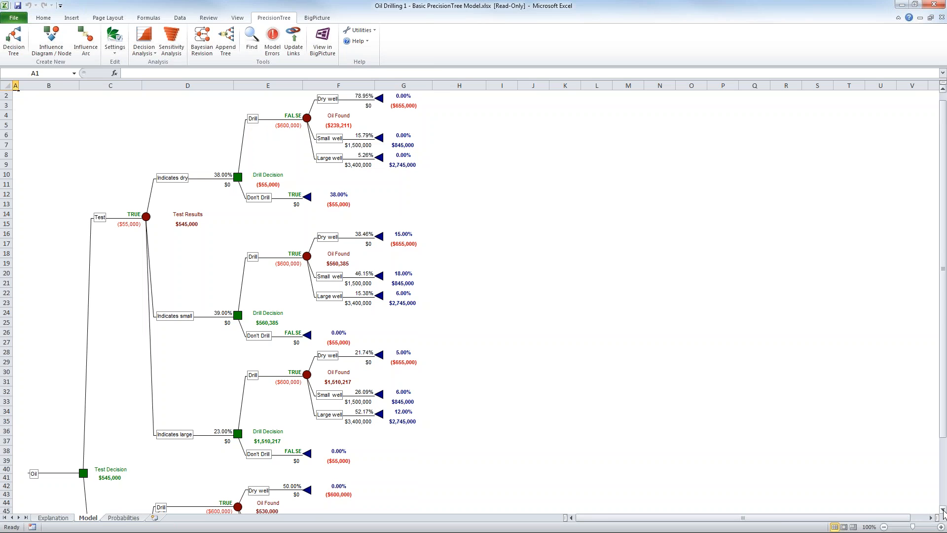
{"action": "left_click", "coordinate": [943, 509]}
{"action": "left_click", "coordinate": [943, 509]}
{"action": "left_click", "coordinate": [943, 509]}
{"action": "left_click", "coordinate": [943, 509]}
{"action": "left_click", "coordinate": [943, 510]}
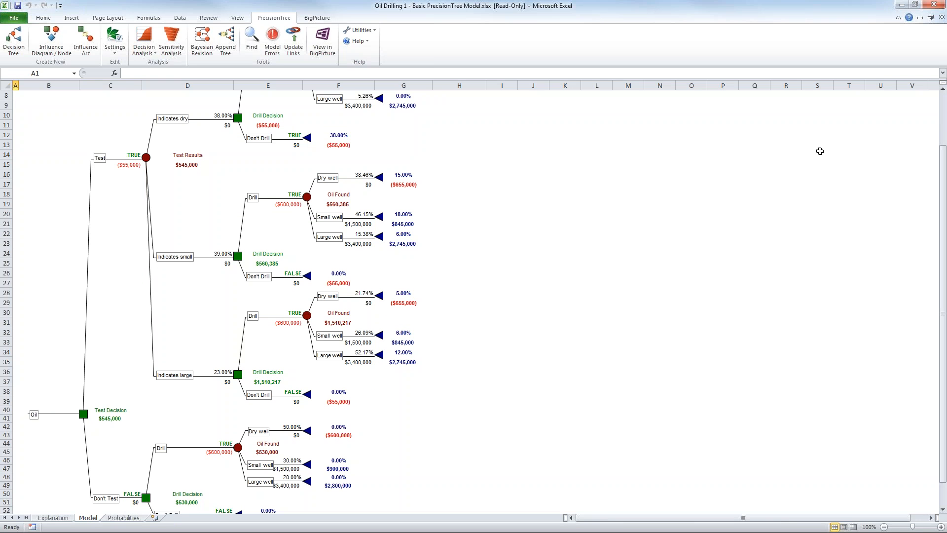
{"action": "left_click", "coordinate": [942, 92]}
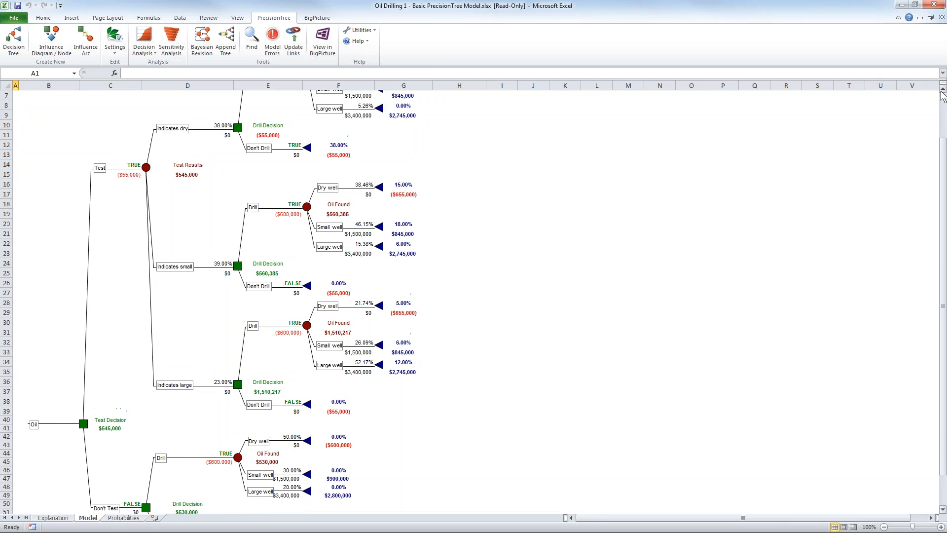
{"action": "left_click", "coordinate": [942, 91]}
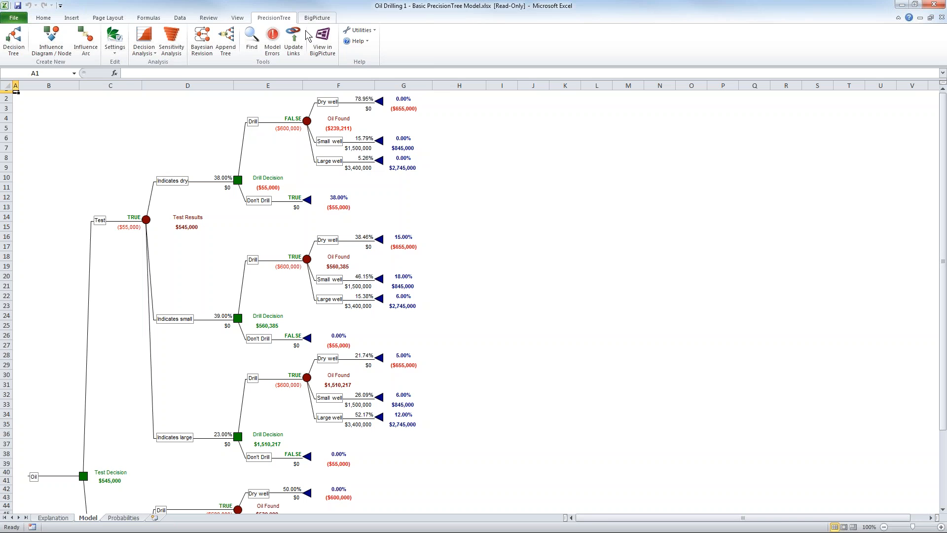
Open the recently used workbook Basic Tree Terminology.xlsx.
{"action": "left_click", "coordinate": [14, 18]}
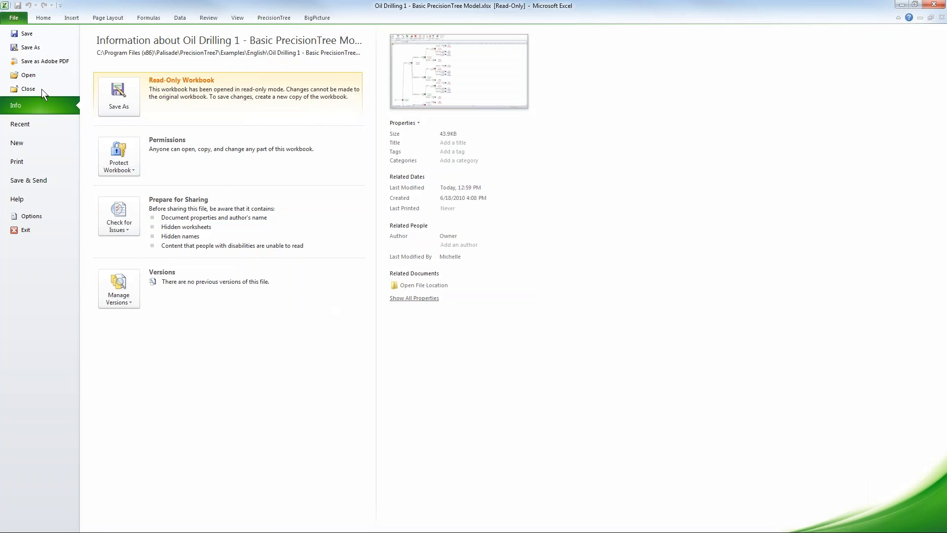
{"action": "left_click", "coordinate": [45, 125]}
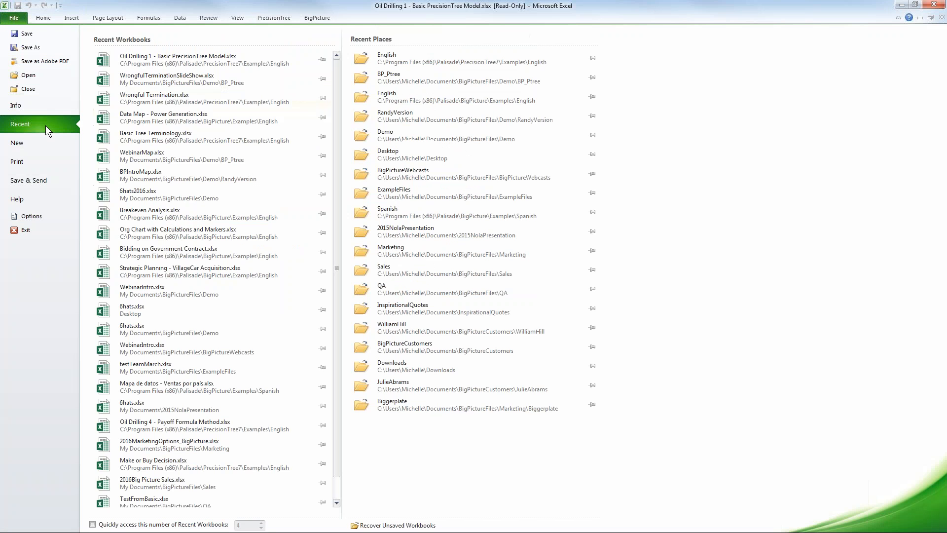
{"action": "left_click", "coordinate": [144, 139]}
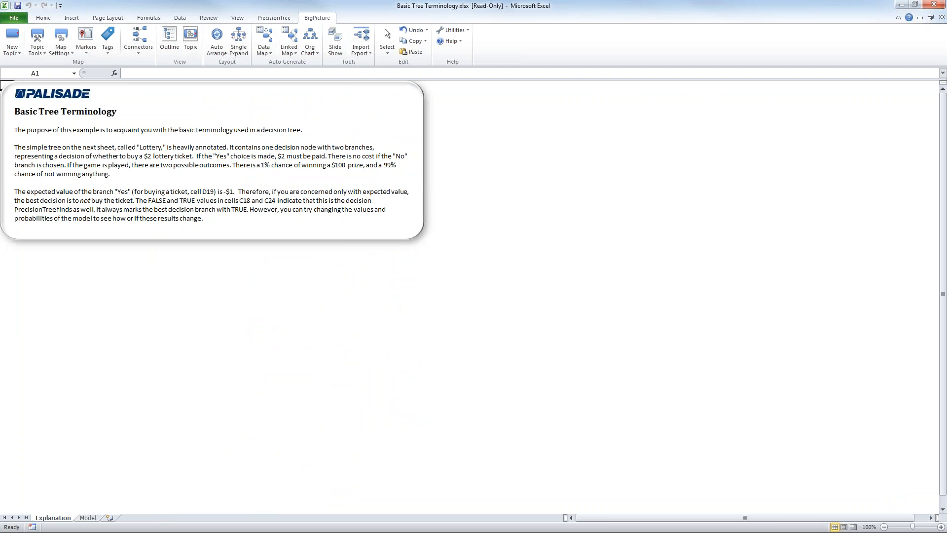
Open PrecisionTree's list of example spreadsheets and locate the Basic Tree Terminology.xlsx entry.
{"action": "left_click", "coordinate": [276, 19]}
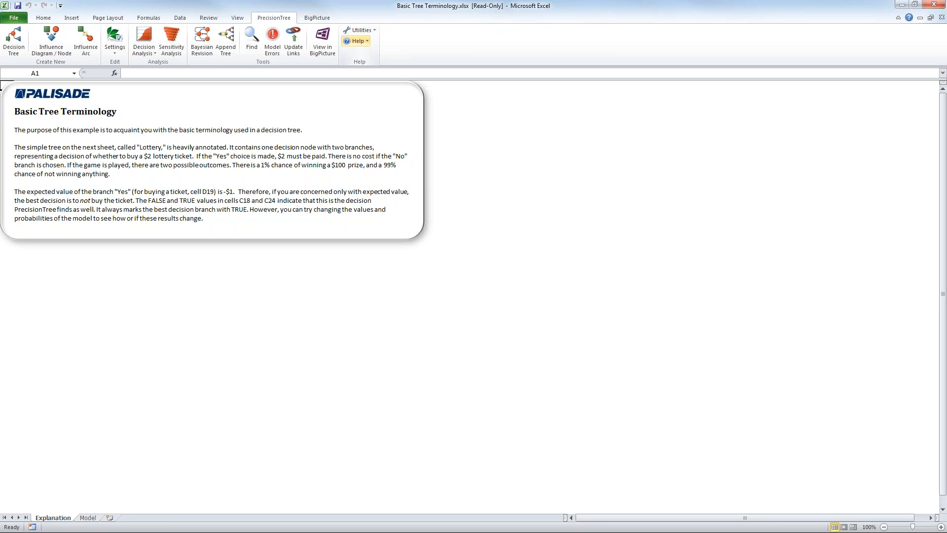
{"action": "left_click", "coordinate": [363, 44]}
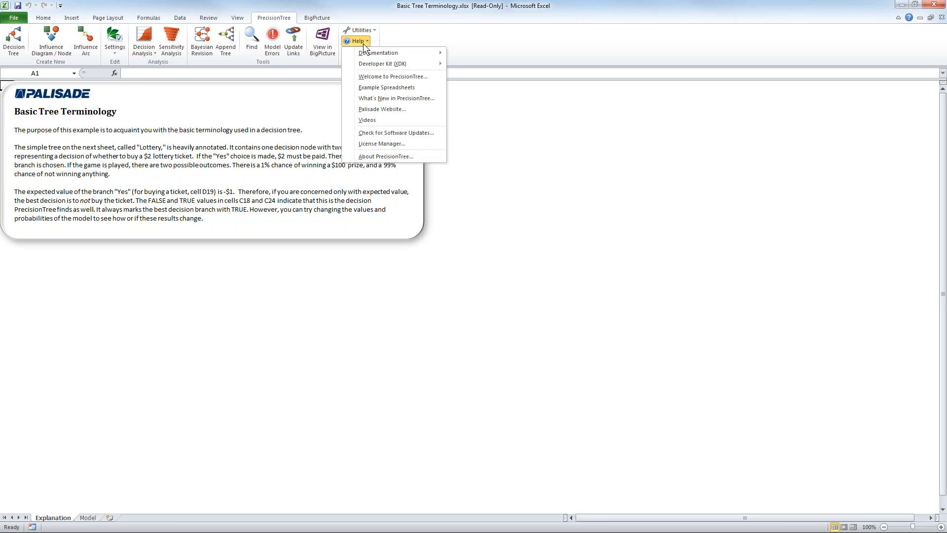
{"action": "left_click", "coordinate": [408, 88]}
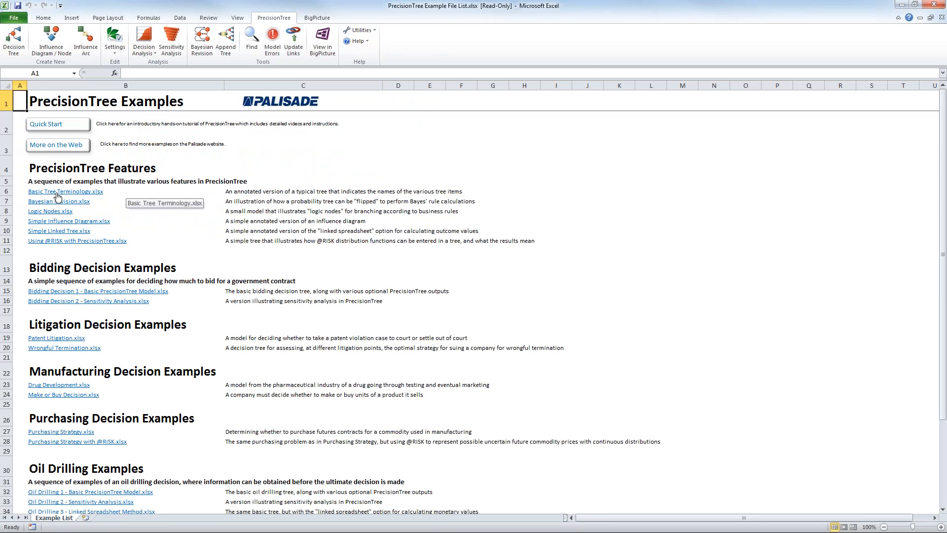
{"action": "left_click", "coordinate": [56, 194]}
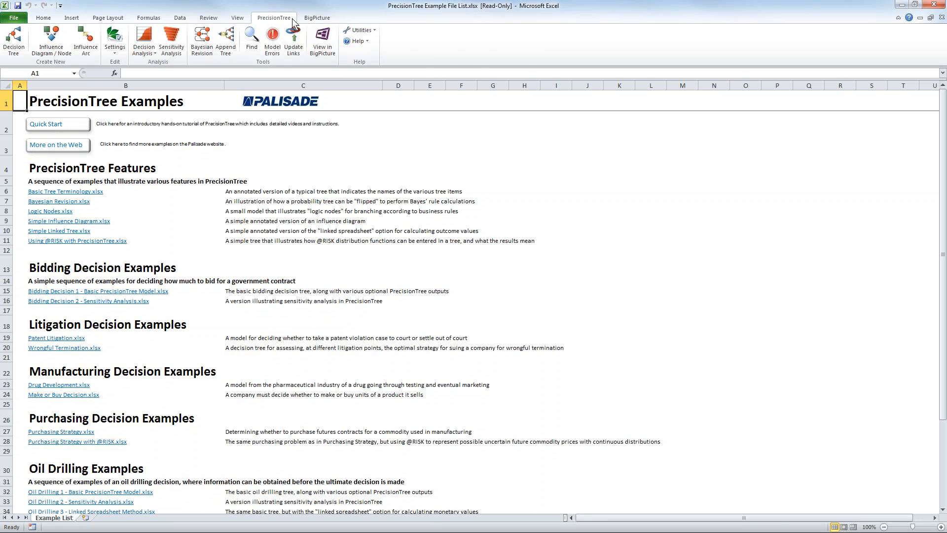
Review the help resources of BigPicture and PrecisionTree and the DecisionTools add-ins that can be loaded from PrecisionTree.
{"action": "left_click", "coordinate": [320, 19]}
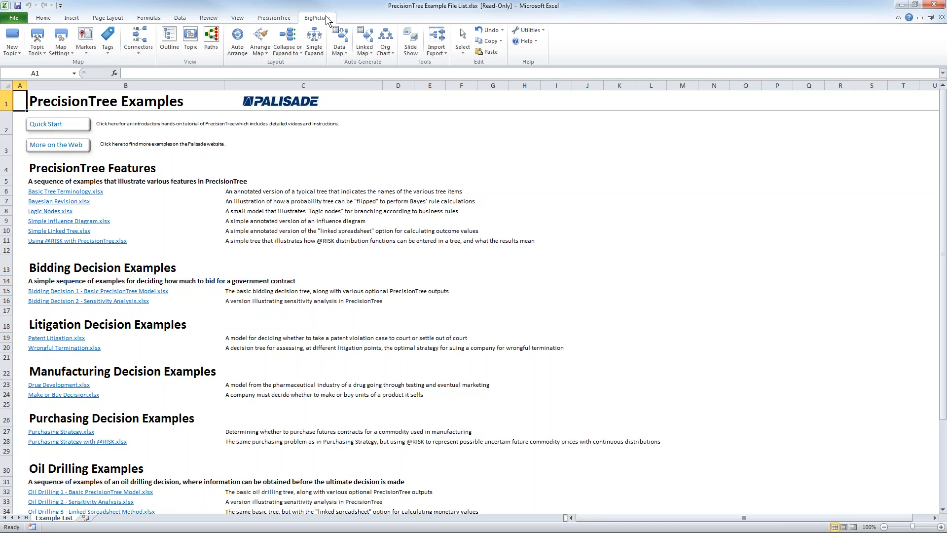
{"action": "left_click", "coordinate": [537, 40]}
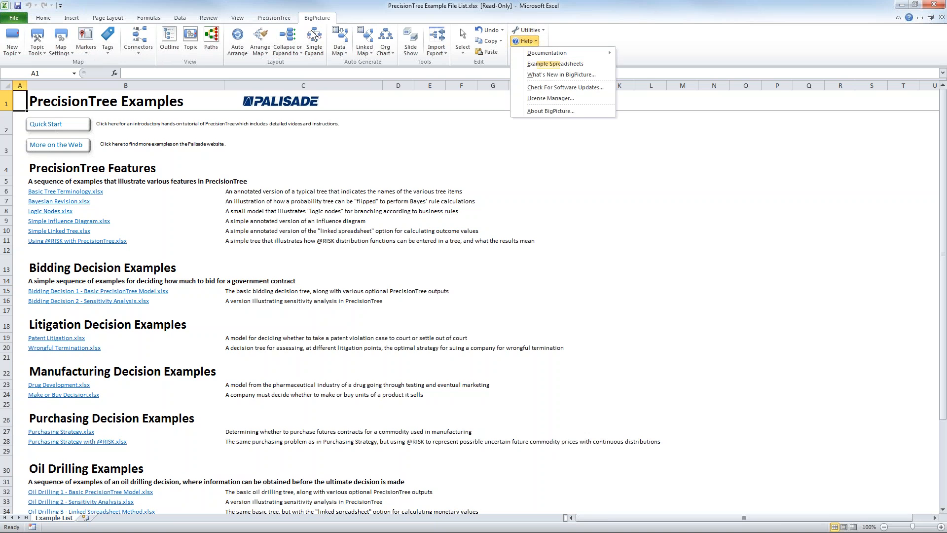
{"action": "left_click", "coordinate": [279, 19]}
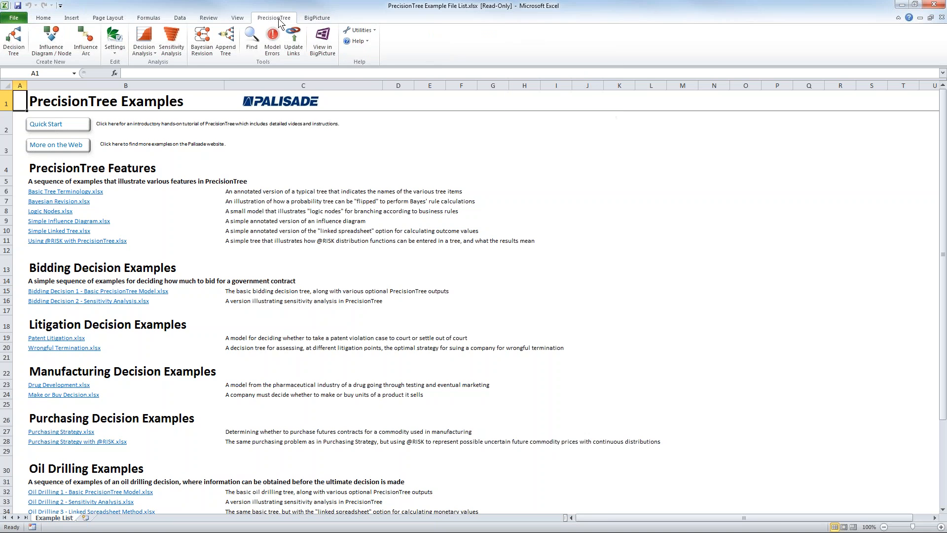
{"action": "left_click", "coordinate": [364, 42]}
{"action": "mouse_move", "coordinate": [369, 54]}
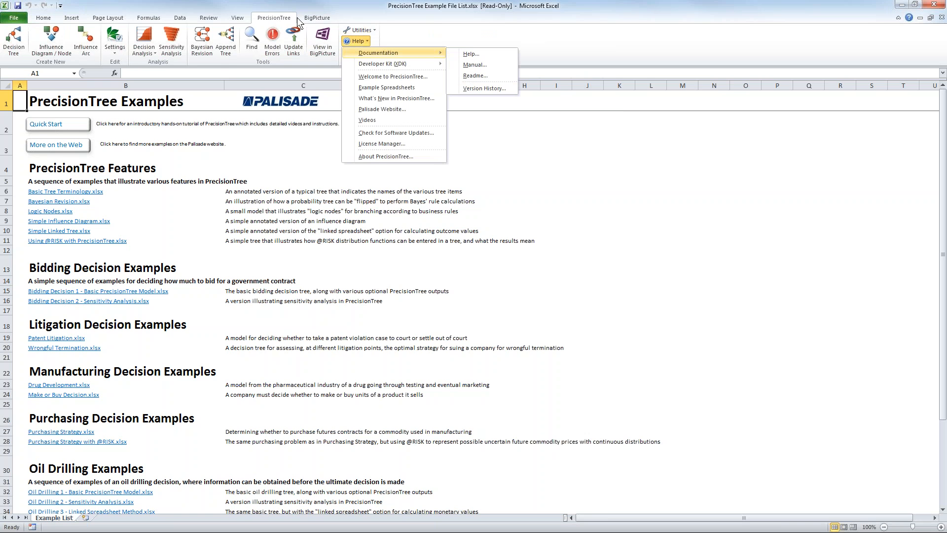
{"action": "left_click", "coordinate": [370, 30]}
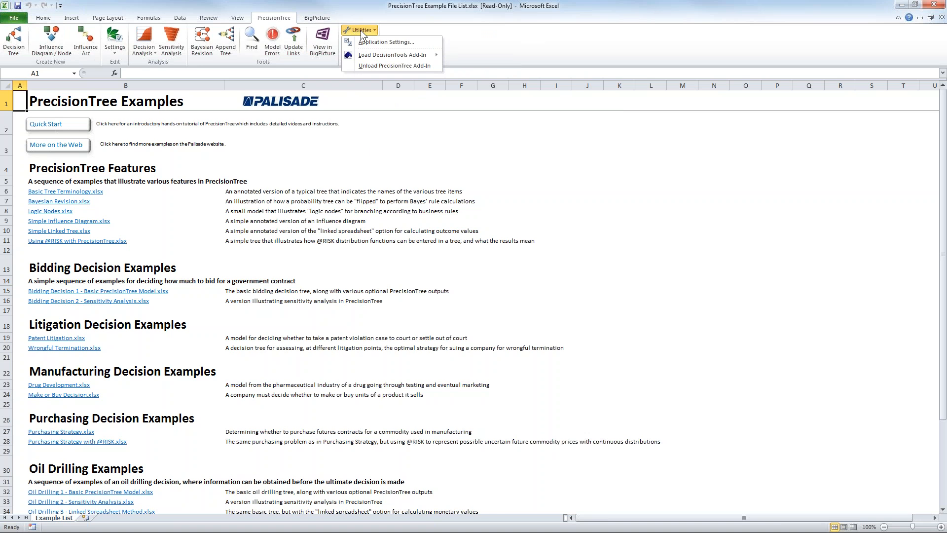
{"action": "mouse_move", "coordinate": [364, 54]}
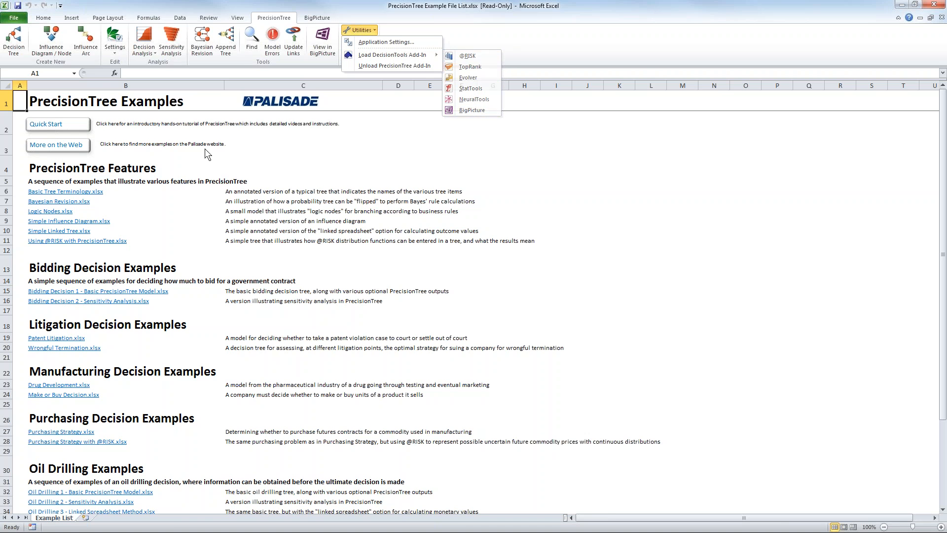
Minimize the example list and show the annotated Model worksheet of Basic Tree Terminology in a maximized window.
{"action": "left_click", "coordinate": [921, 17]}
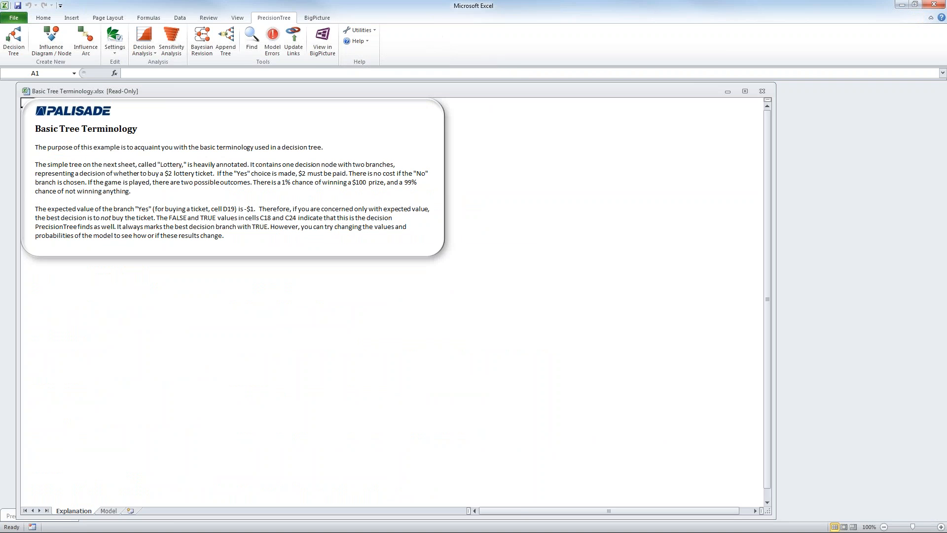
{"action": "left_click", "coordinate": [247, 347]}
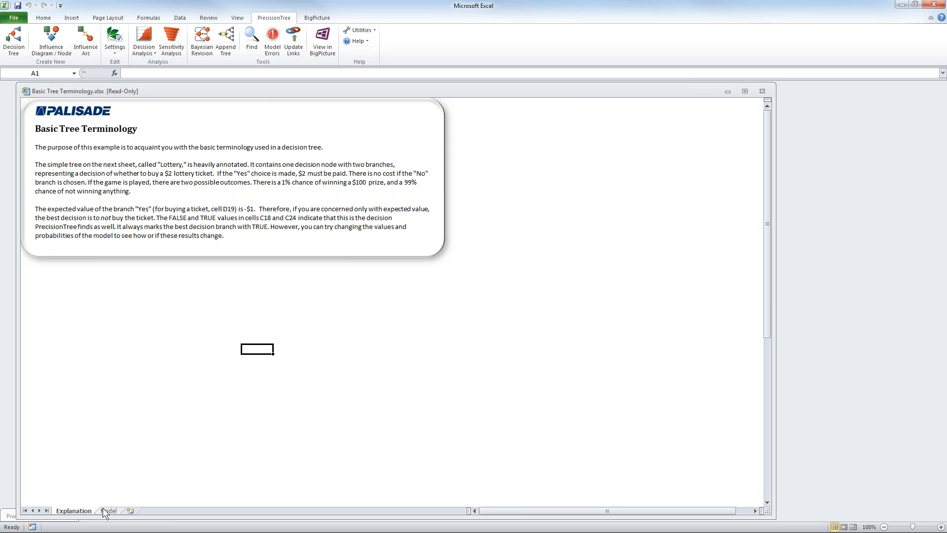
{"action": "left_click", "coordinate": [108, 511]}
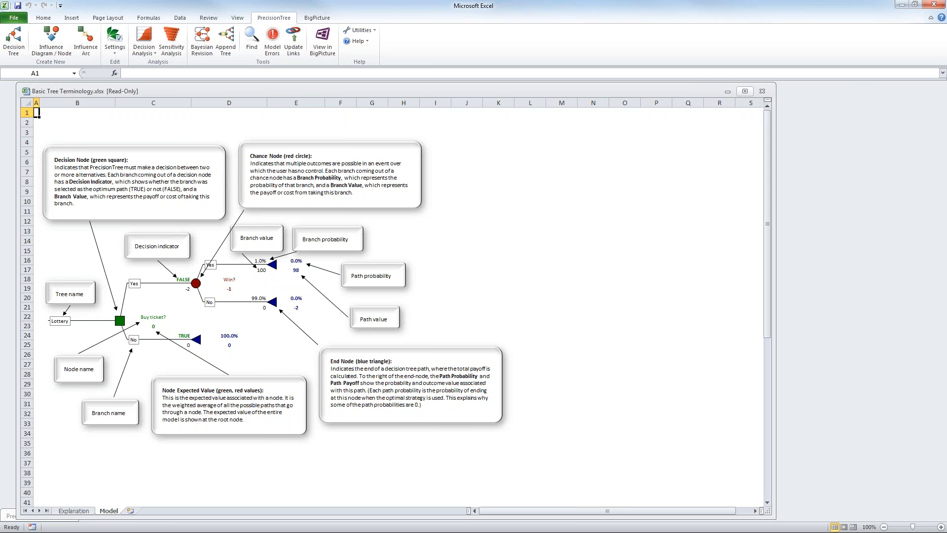
{"action": "left_click", "coordinate": [745, 90]}
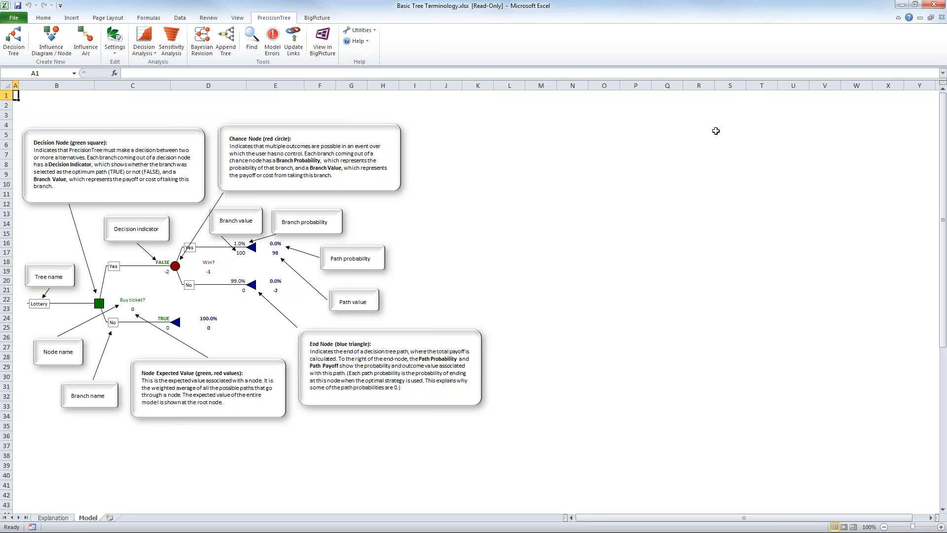
Close the Basic Tree Terminology workbook without saving changes.
{"action": "left_click", "coordinate": [942, 17]}
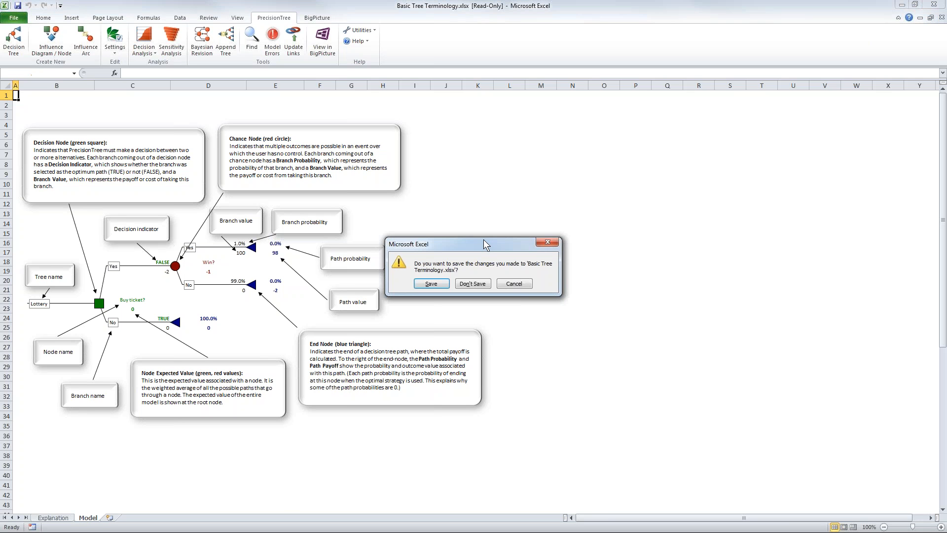
{"action": "left_click", "coordinate": [473, 284]}
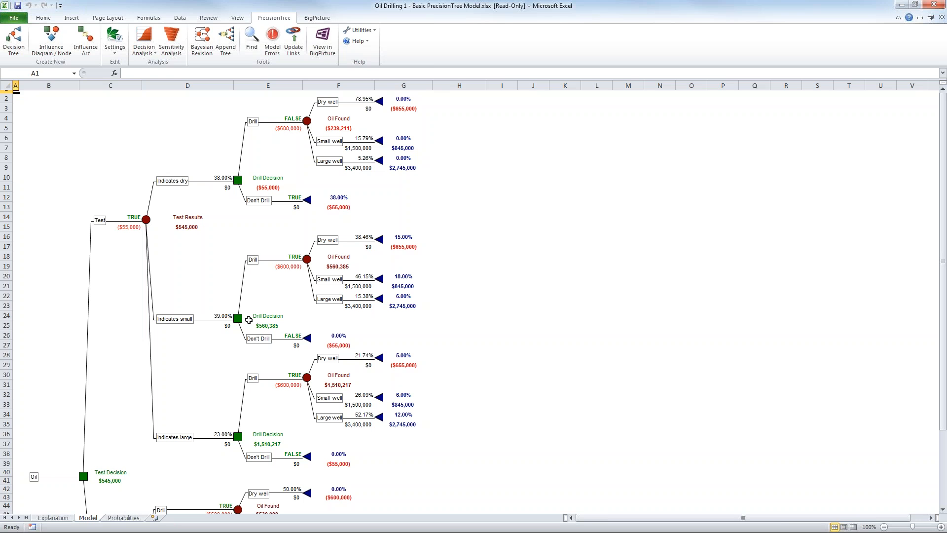
Inspect the Test branch's cost in cell C15 and look over the lower branches of the oil drilling tree.
{"action": "left_click", "coordinate": [117, 227]}
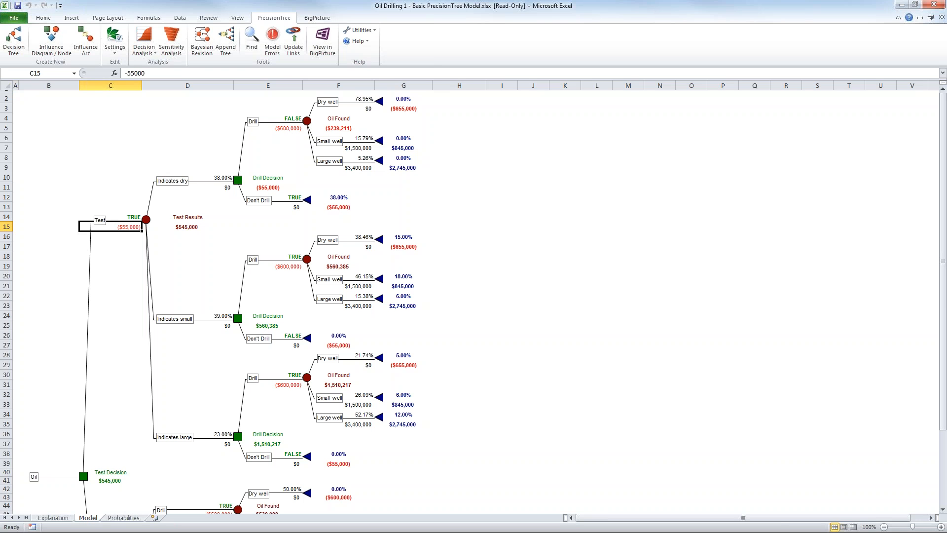
{"action": "left_click", "coordinate": [943, 510]}
{"action": "scroll", "coordinate": [942, 509], "scroll_direction": "down", "scroll_amount": 5}
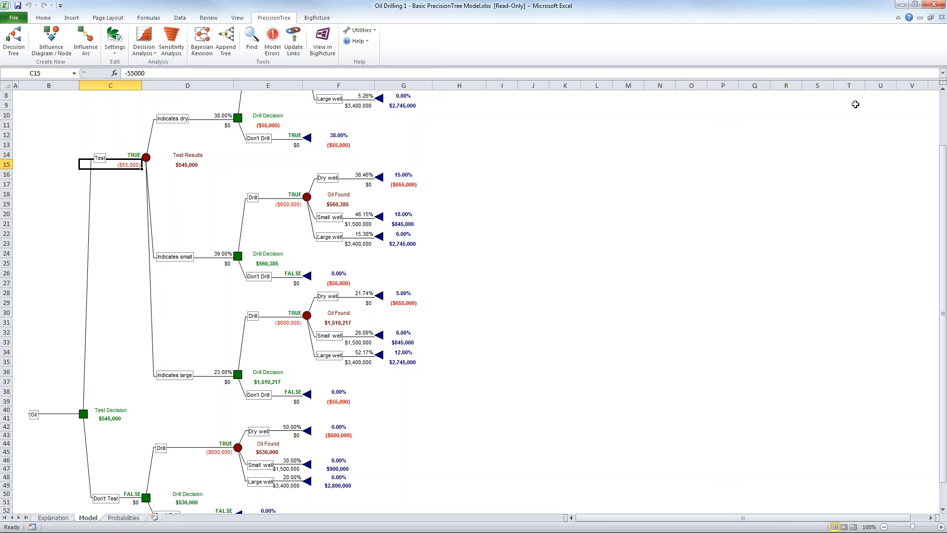
{"action": "left_click", "coordinate": [942, 89]}
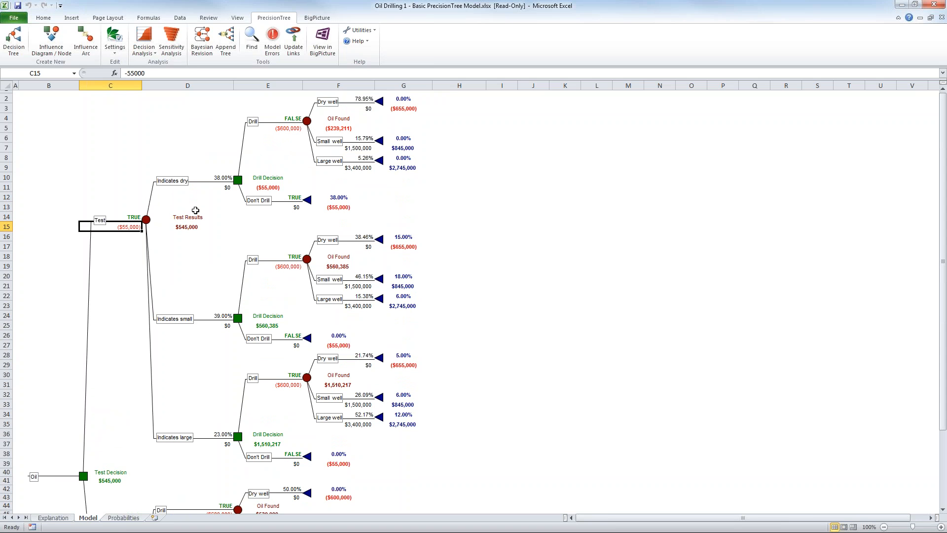
Inspect the well payoffs under the "Indicates small" Drill branch, plus the path probability and path value of its Small well outcome.
{"action": "left_click", "coordinate": [367, 247]}
{"action": "left_click", "coordinate": [363, 286]}
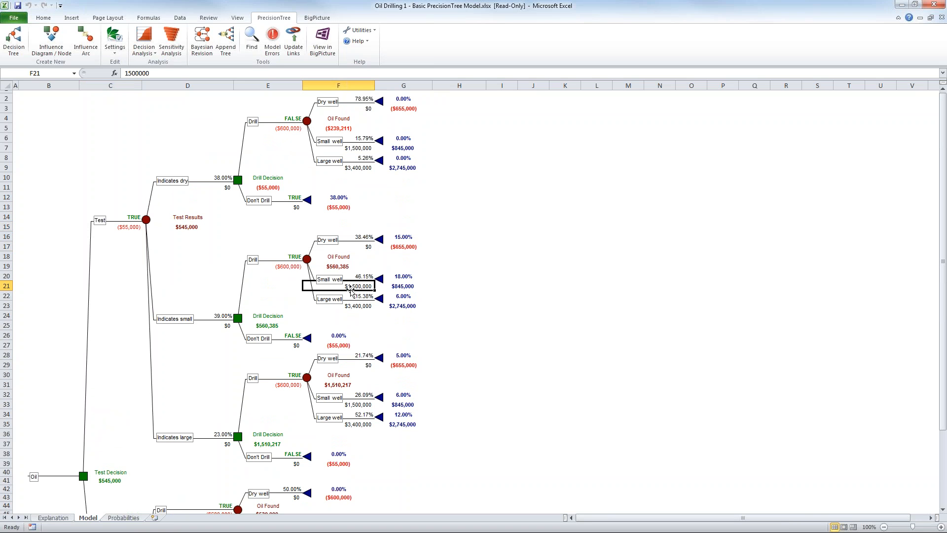
{"action": "left_click", "coordinate": [354, 307]}
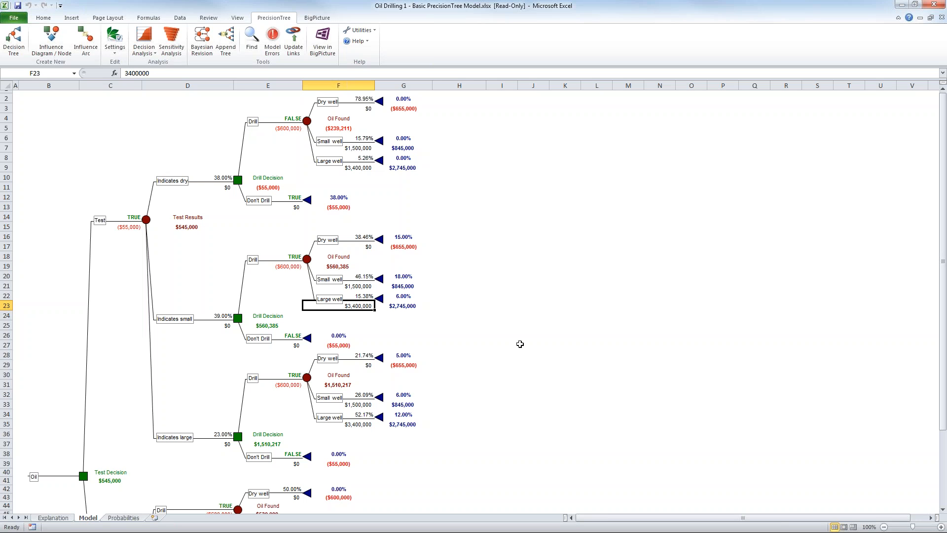
{"action": "left_click", "coordinate": [398, 277]}
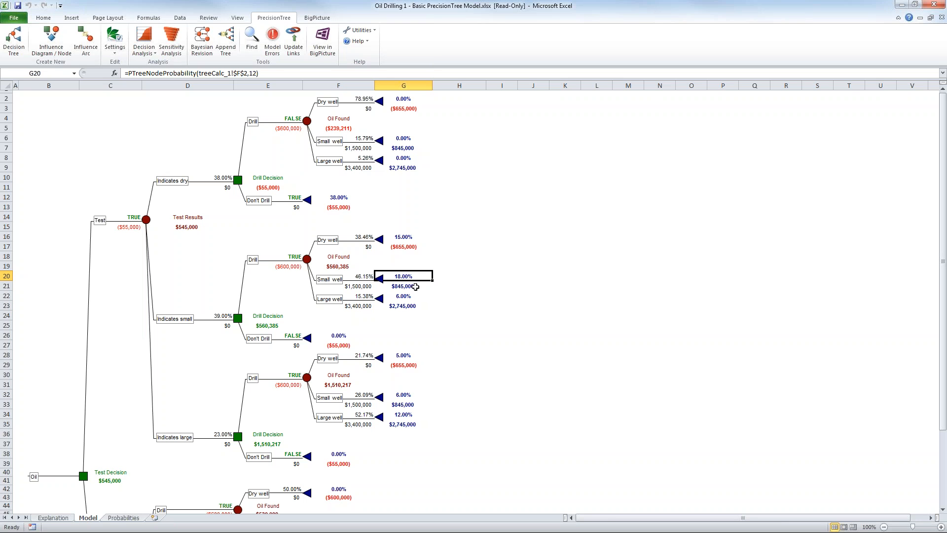
{"action": "left_click", "coordinate": [399, 286]}
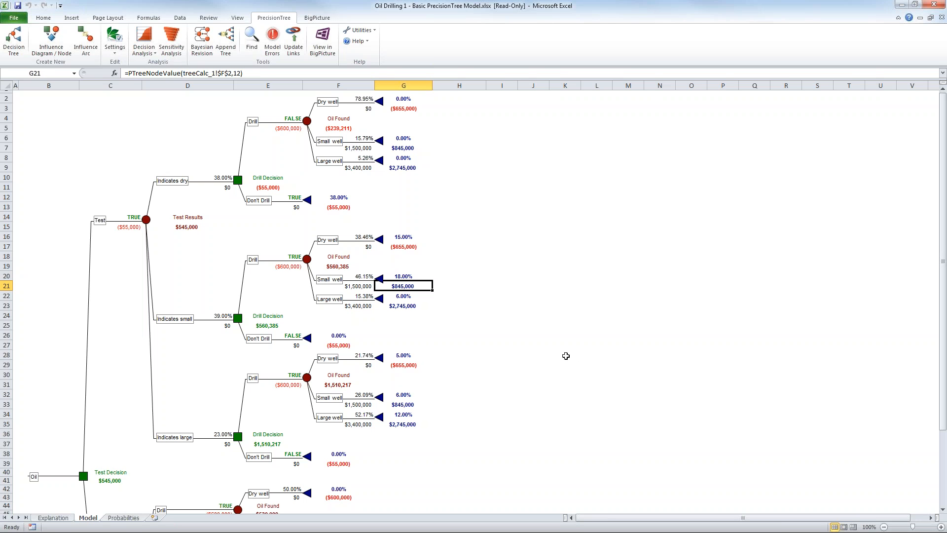
Inspect the Large well path probability under "Indicates small", the Test Decision node value, and the well payoffs under "Indicates dry".
{"action": "left_click", "coordinate": [398, 298]}
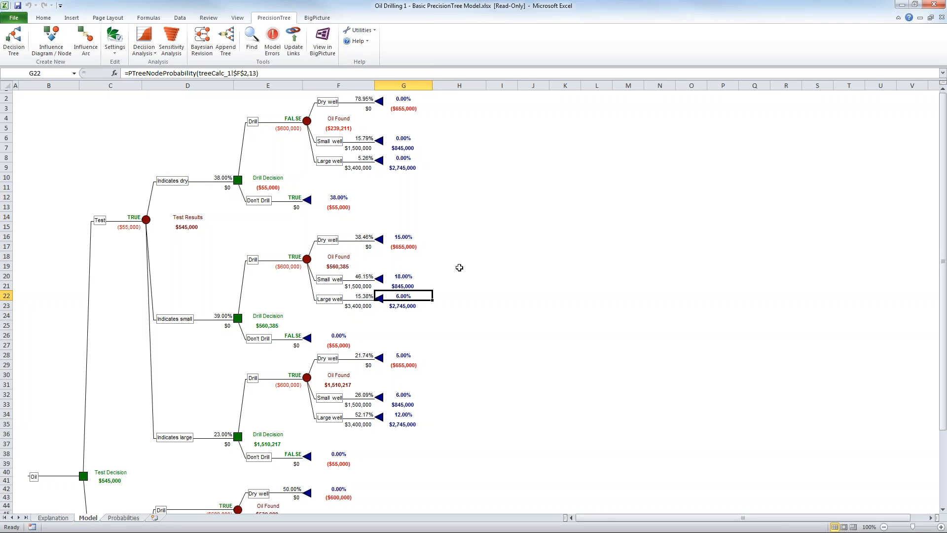
{"action": "left_click", "coordinate": [111, 480]}
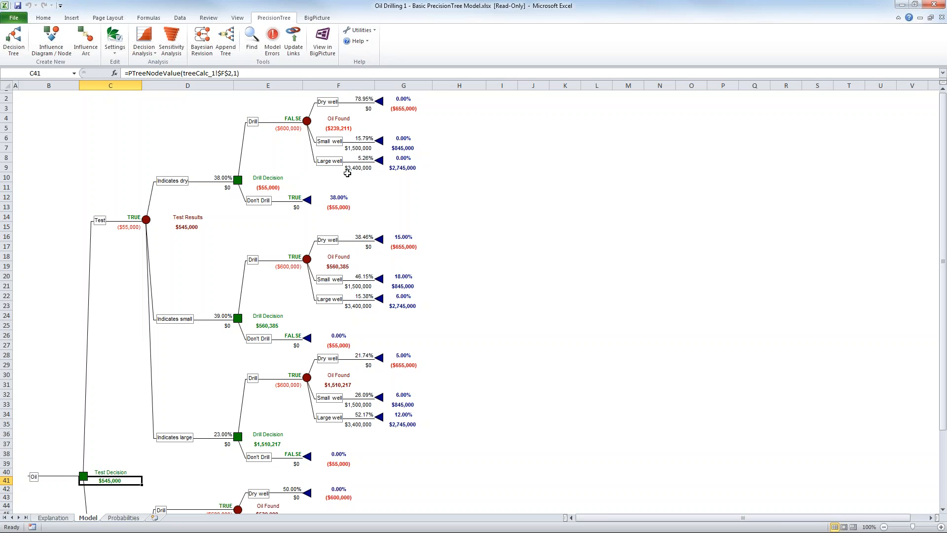
{"action": "left_click", "coordinate": [357, 148]}
{"action": "key", "text": "Down"}
{"action": "key", "text": "Down"}
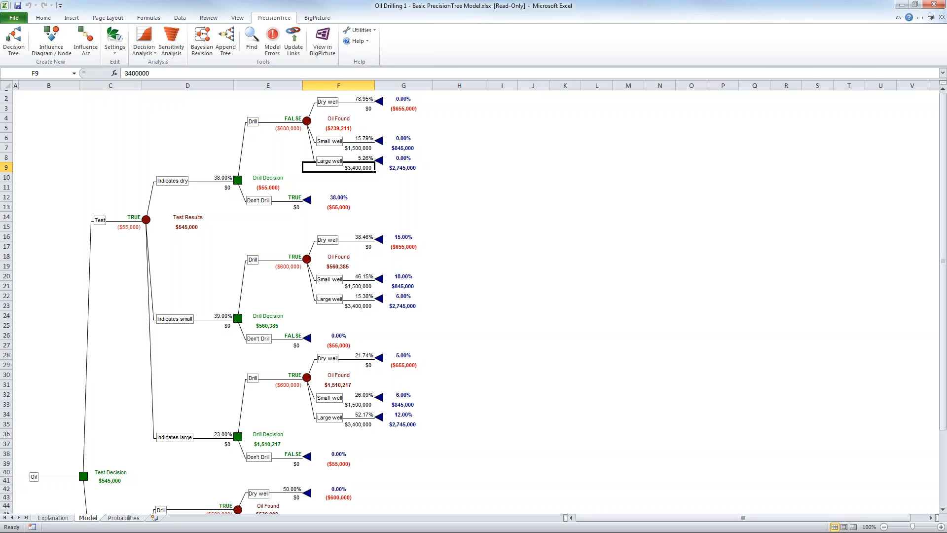
{"action": "left_click", "coordinate": [661, 233]}
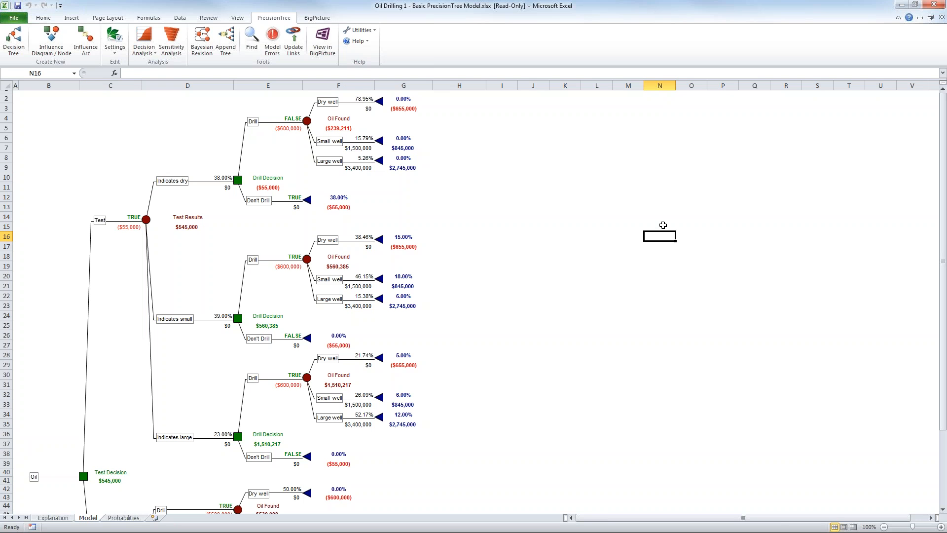
Create a new workbook and start a decision tree named Lottery at cell G14.
{"action": "key", "text": "ctrl+n"}
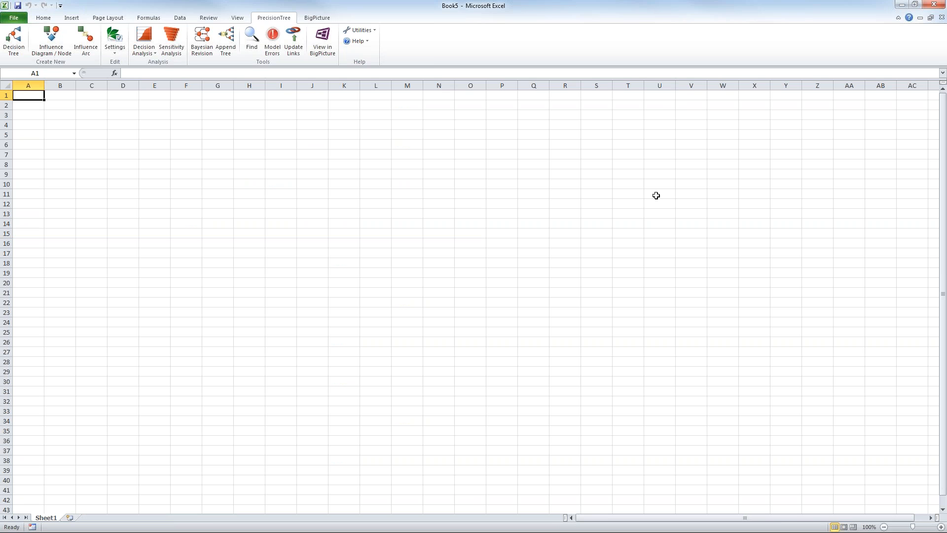
{"action": "left_click", "coordinate": [207, 221]}
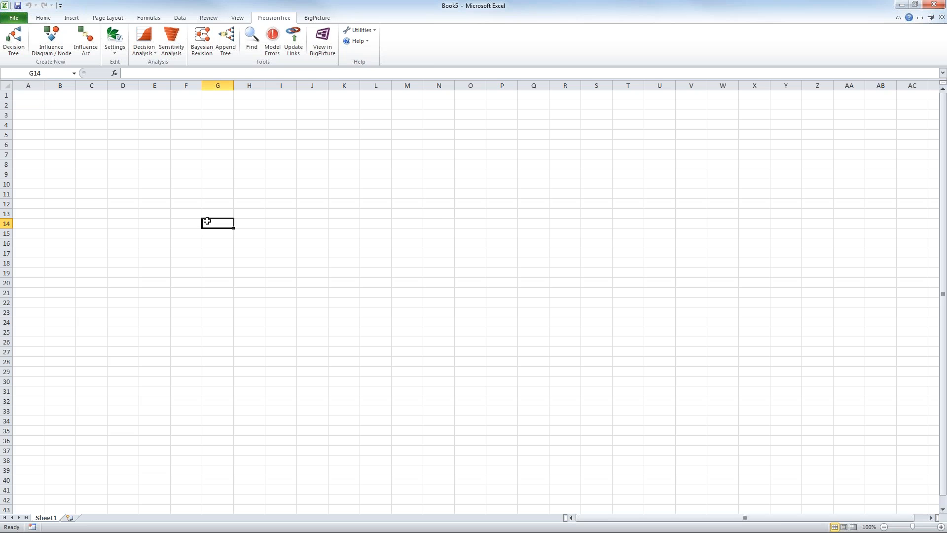
{"action": "left_click", "coordinate": [13, 52]}
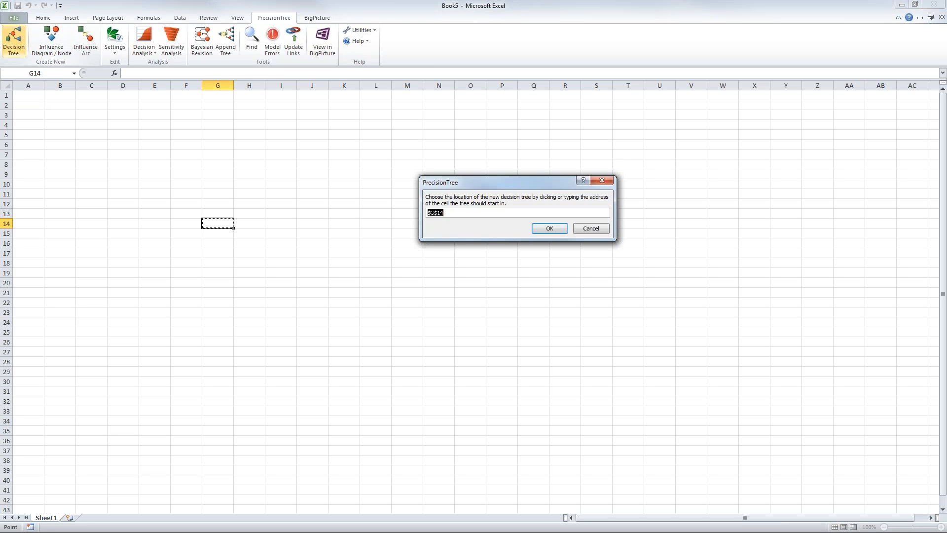
{"action": "key", "text": "Return"}
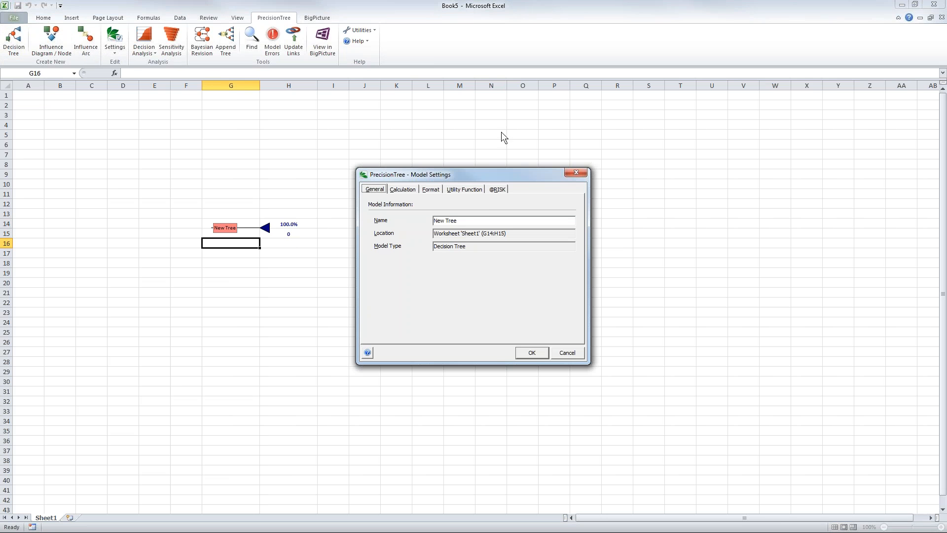
{"action": "key", "text": "Tab"}
{"action": "type", "text": "Lottery"}
{"action": "left_click", "coordinate": [532, 353]}
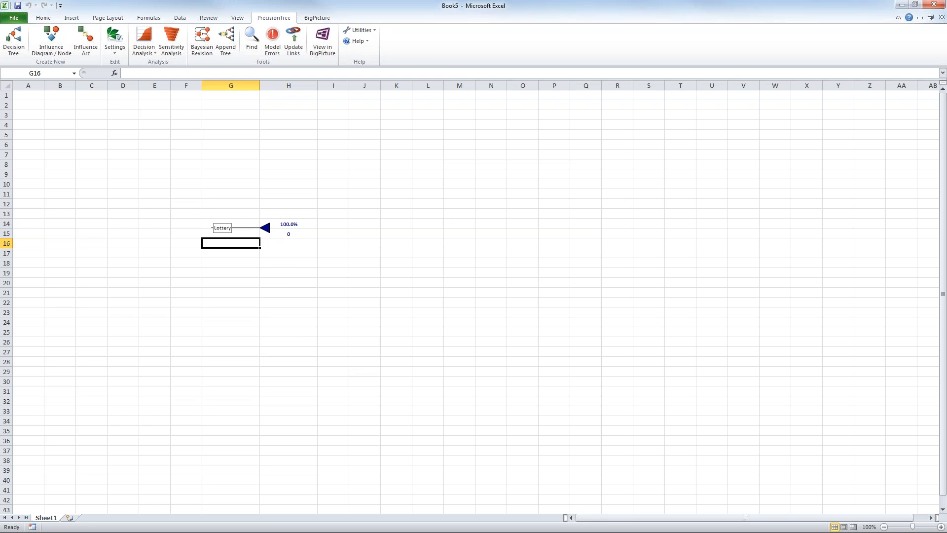
Try to insert a node at the end node of the Lottery tree.
{"action": "left_click", "coordinate": [266, 228]}
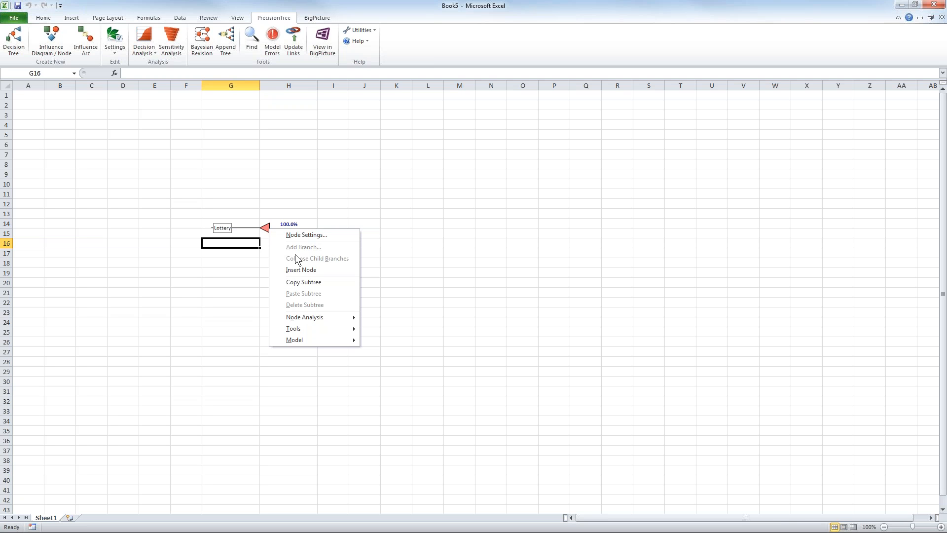
{"action": "left_click", "coordinate": [300, 270]}
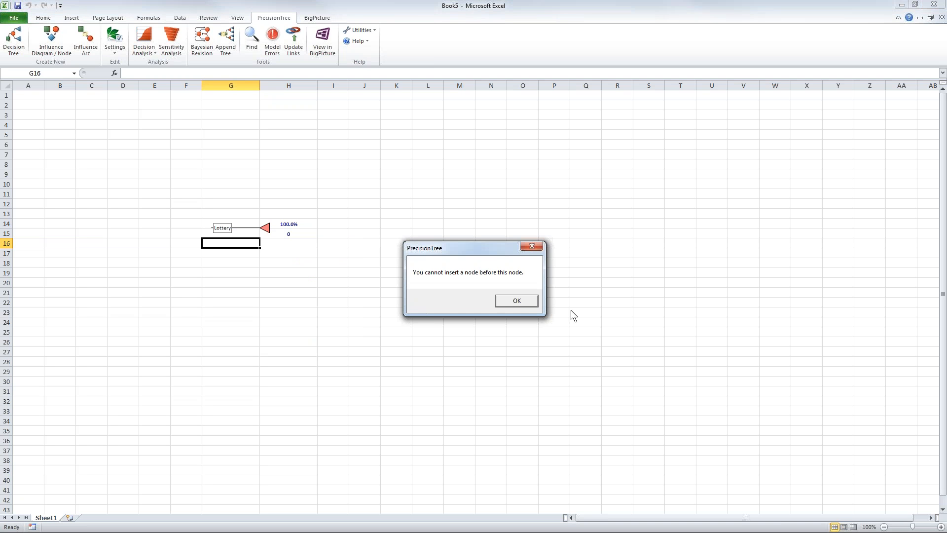
{"action": "left_click", "coordinate": [529, 302]}
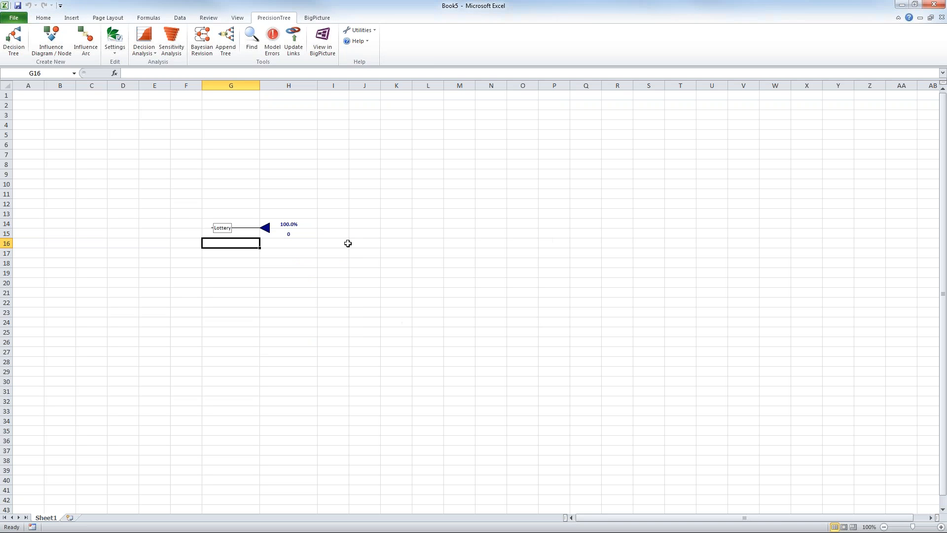
Turn the Lottery tree's end node into a decision node with two branches named Buy Ticket and Walk Away.
{"action": "left_click", "coordinate": [268, 232]}
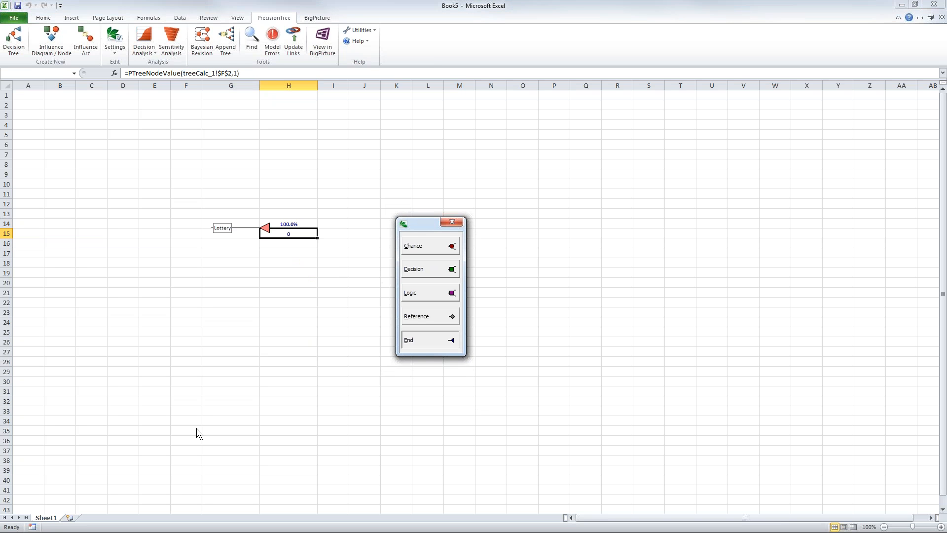
{"action": "left_click", "coordinate": [421, 270]}
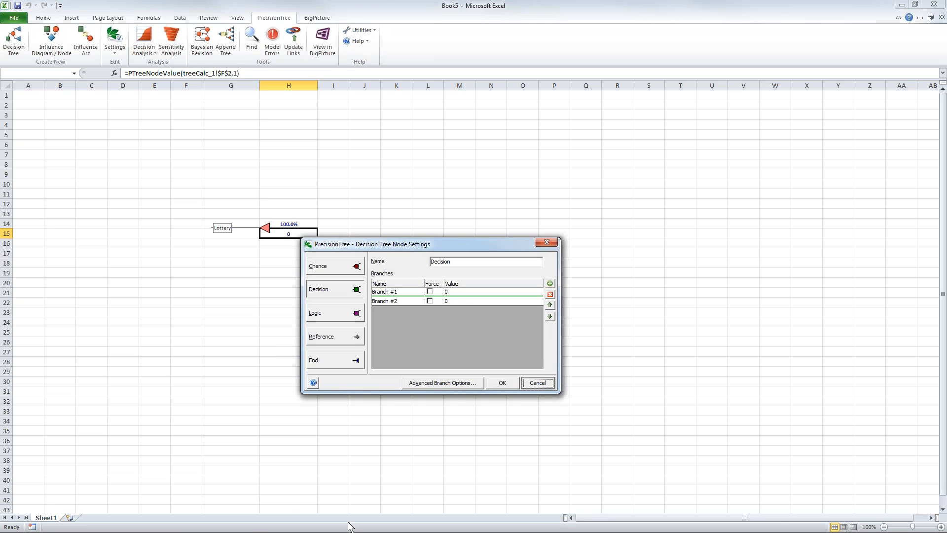
{"action": "double_click", "coordinate": [383, 291]}
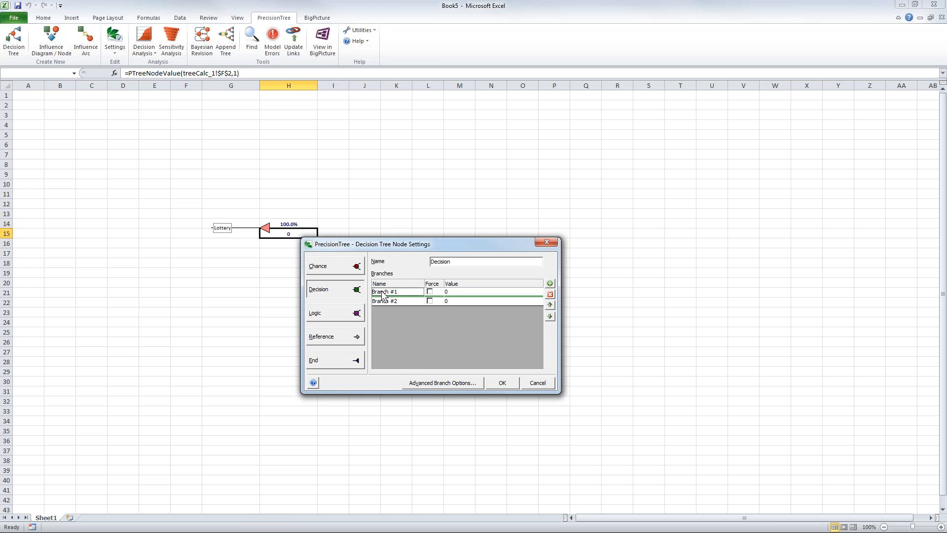
{"action": "key", "text": "shift+End"}
{"action": "type", "text": "Buy Ticket"}
{"action": "left_click", "coordinate": [400, 301]}
{"action": "left_click", "coordinate": [401, 301]}
{"action": "left_click_drag", "start_coordinate": [400, 301], "coordinate": [304, 295]}
{"action": "type", "text": "Walk Aw"}
{"action": "left_click", "coordinate": [503, 383]}
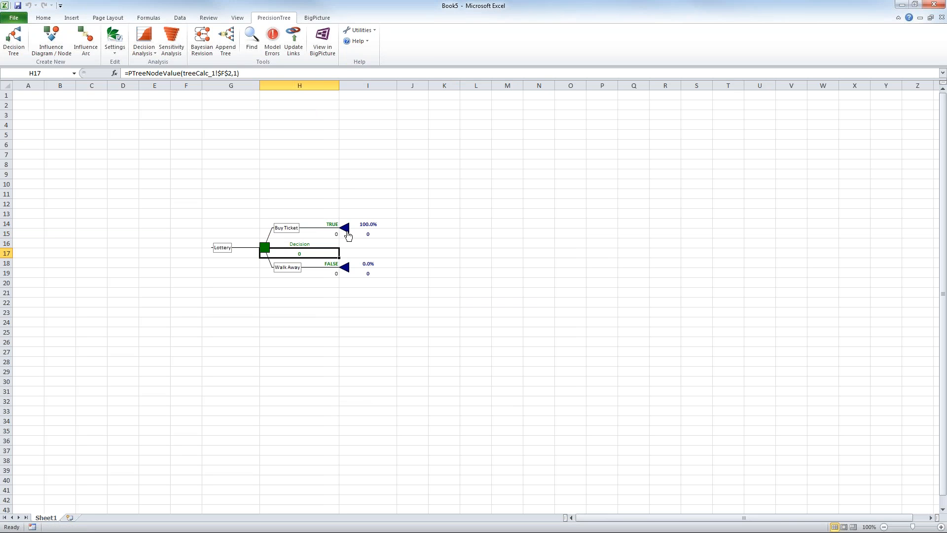
Make the Buy Ticket end node a decision node and name its branches Standard Game and Systems Entry.
{"action": "left_click", "coordinate": [347, 234]}
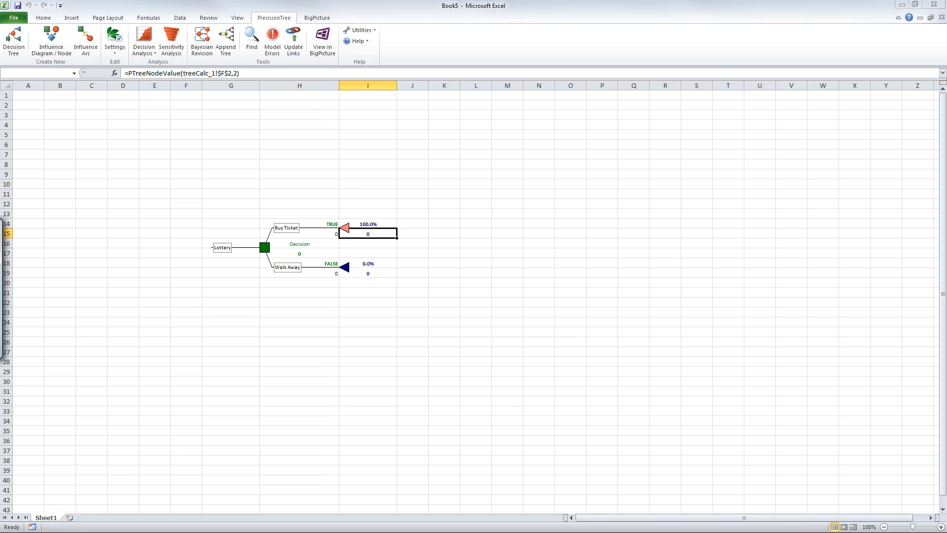
{"action": "left_click_drag", "start_coordinate": [0, 231], "coordinate": [326, 280]}
{"action": "left_click", "coordinate": [339, 324]}
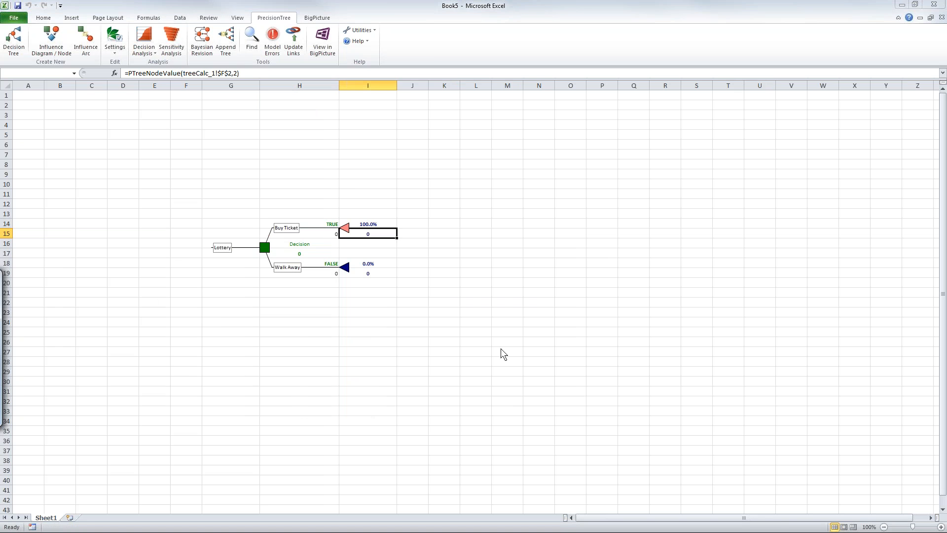
{"action": "left_click_drag", "start_coordinate": [0, 279], "coordinate": [281, 289]}
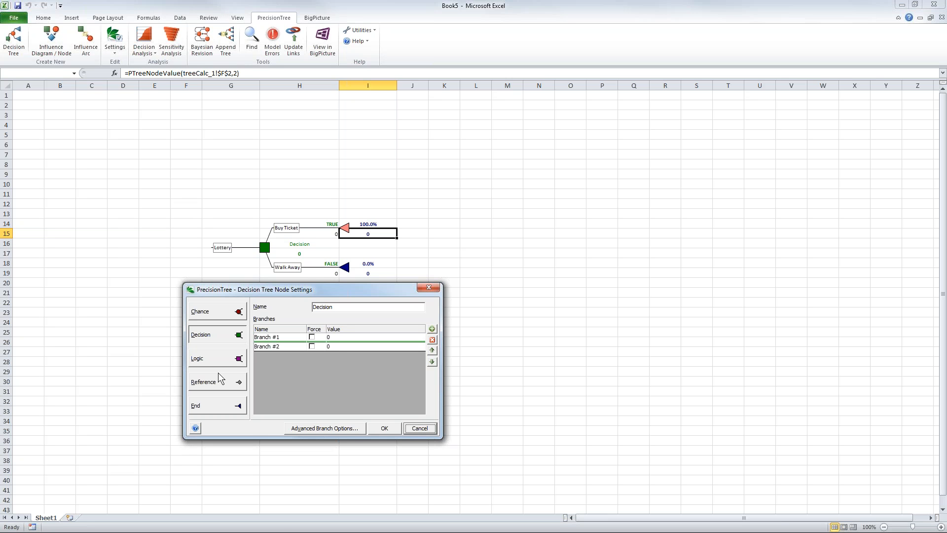
{"action": "left_click", "coordinate": [282, 338]}
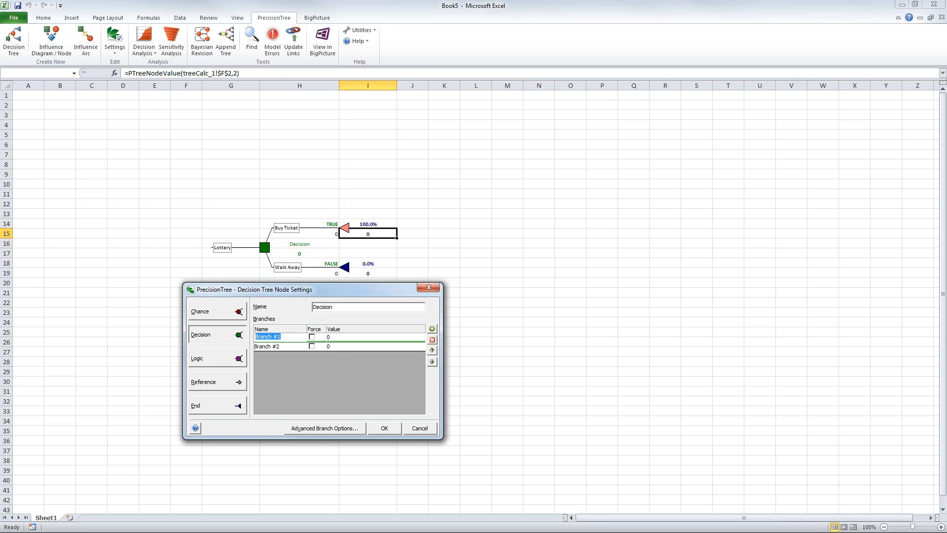
{"action": "type", "text": "Standard Game"}
{"action": "left_click", "coordinate": [282, 345]}
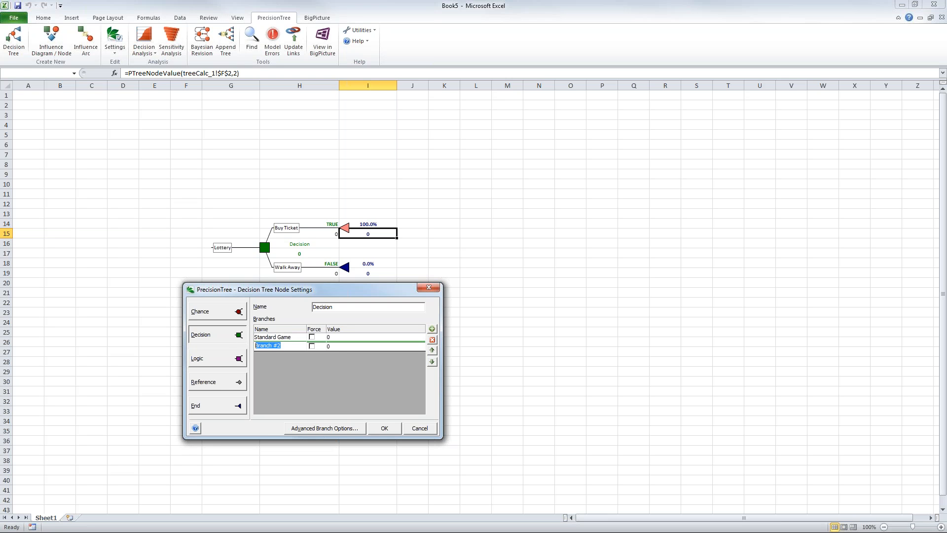
{"action": "type", "text": "Systems Entry"}
Set the Standard Game branch value to -10 and the Systems Entry branch value to -45, and apply the node settings.
{"action": "left_click", "coordinate": [351, 336]}
{"action": "type", "text": "-10"}
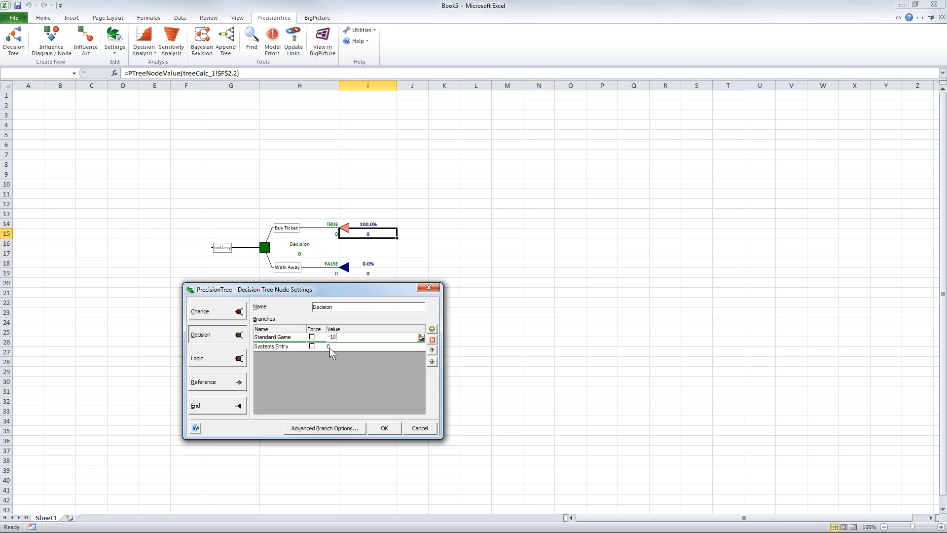
{"action": "left_click", "coordinate": [330, 348]}
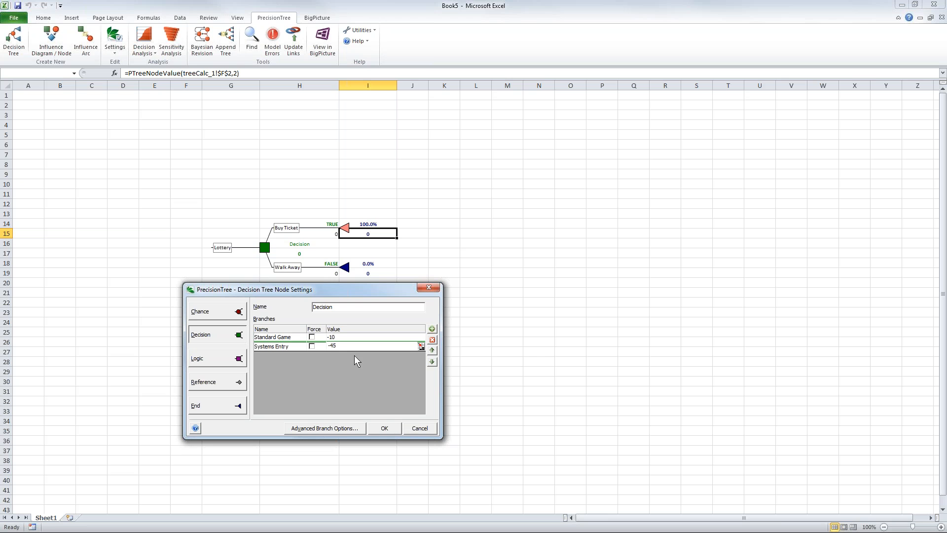
{"action": "left_click", "coordinate": [385, 429]}
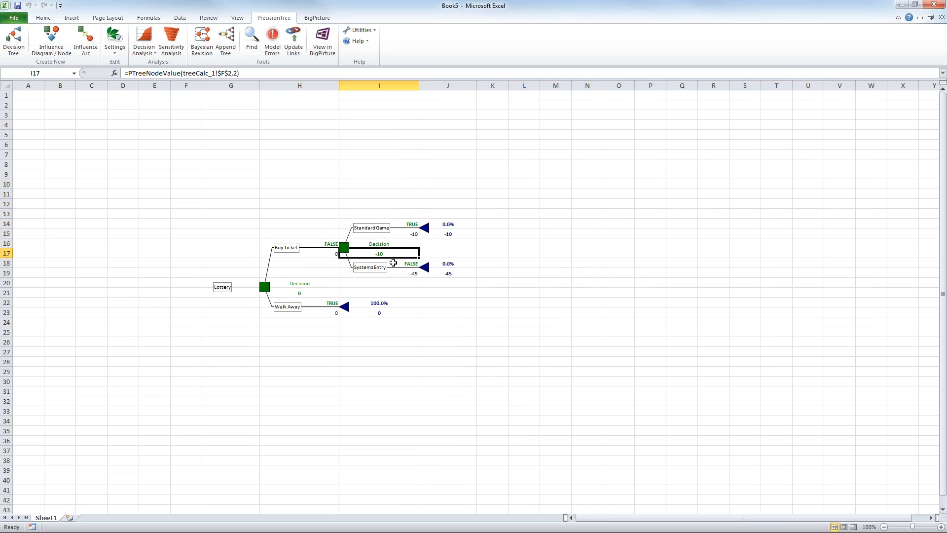
Review the branch values in the settings of the decision node after Buy Ticket.
{"action": "left_click", "coordinate": [344, 251]}
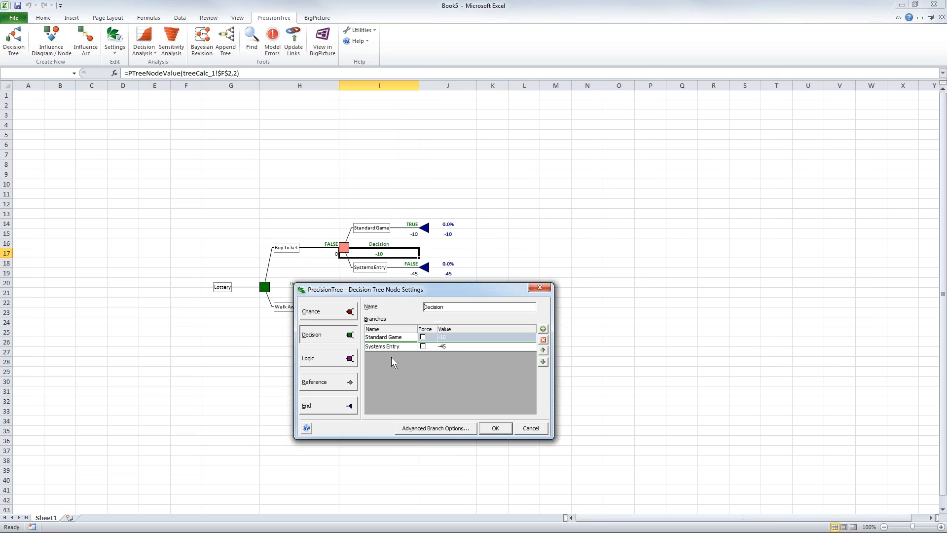
{"action": "left_click", "coordinate": [462, 347]}
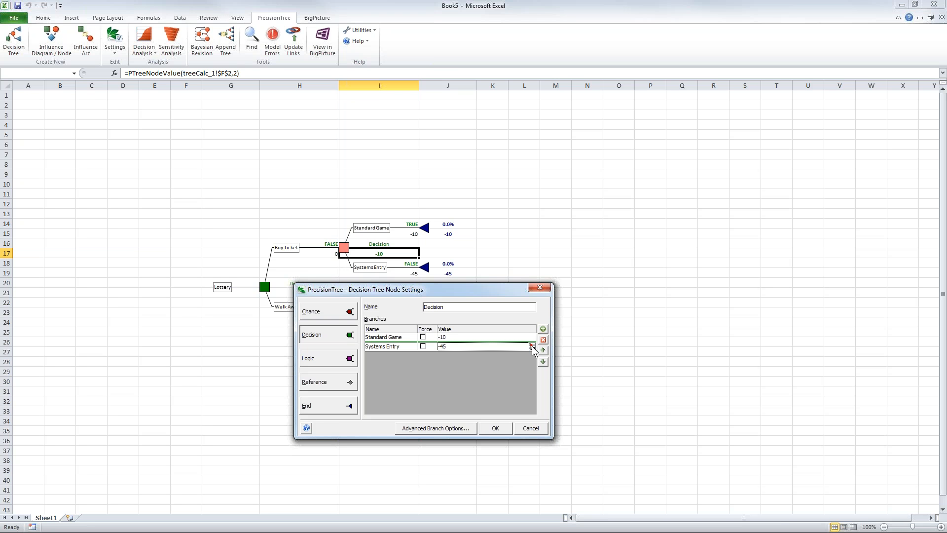
{"action": "left_click", "coordinate": [495, 428]}
Set the Systems Entry branch value to -55 directly in cell I19.
{"action": "left_click", "coordinate": [407, 273]}
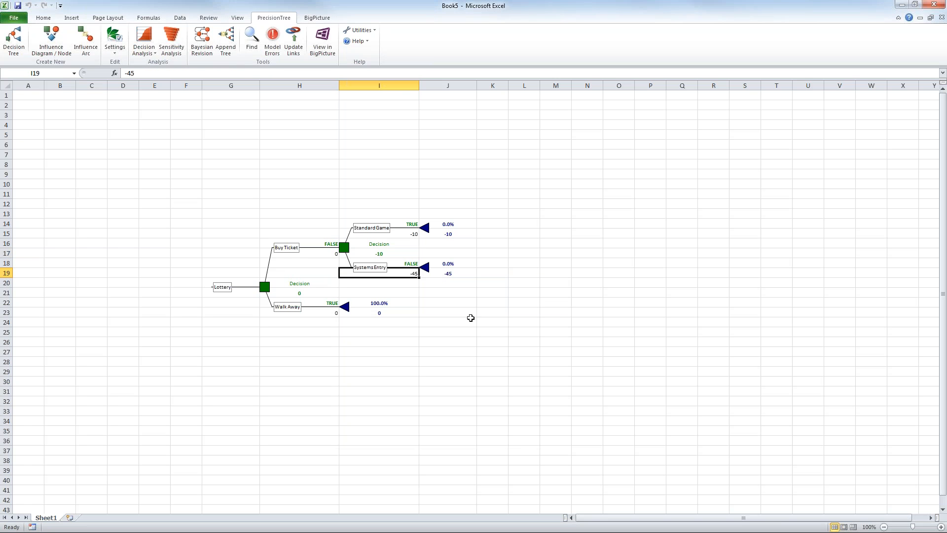
{"action": "left_click", "coordinate": [128, 73]}
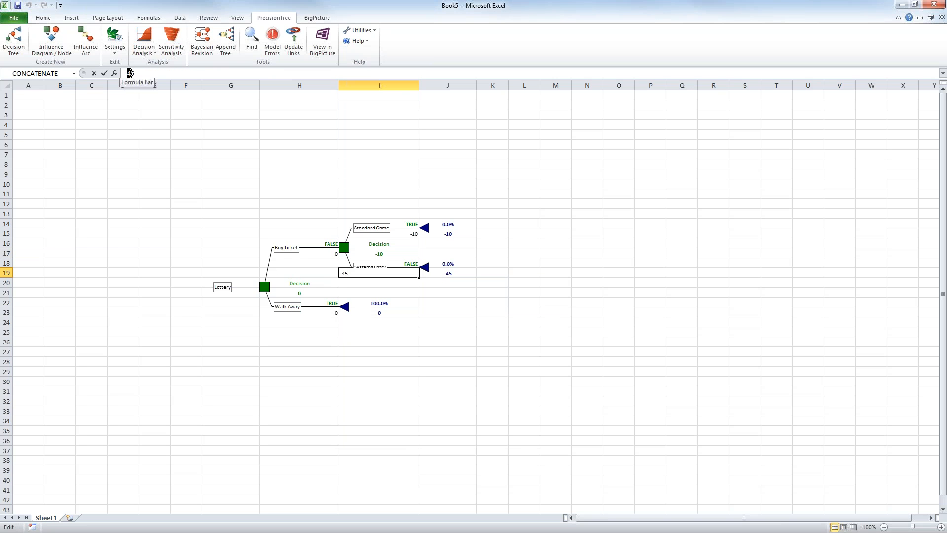
{"action": "key", "text": "Delete"}
{"action": "type", "text": "5"}
{"action": "key", "text": "Return"}
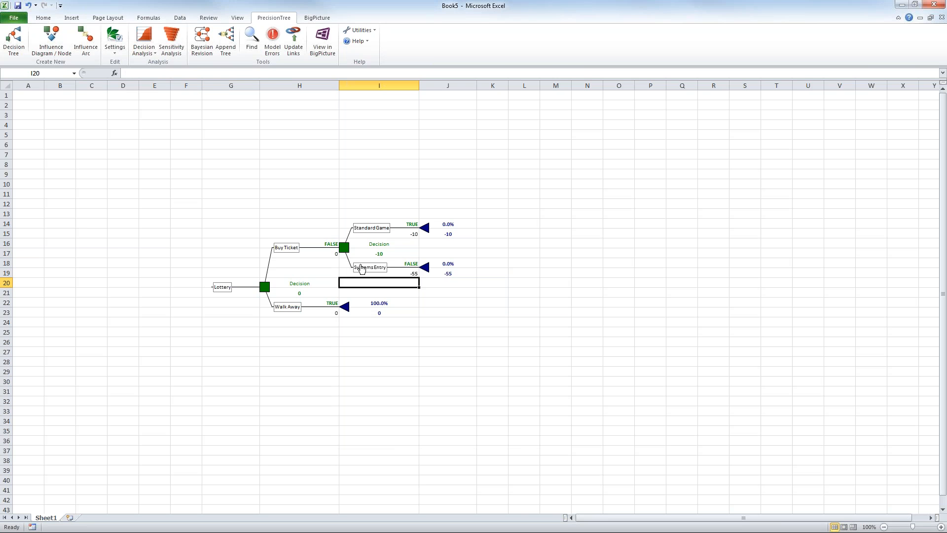
Set the Systems Entry branch value in cell I19 back to -45.
{"action": "left_click", "coordinate": [399, 274]}
{"action": "left_click", "coordinate": [130, 73]}
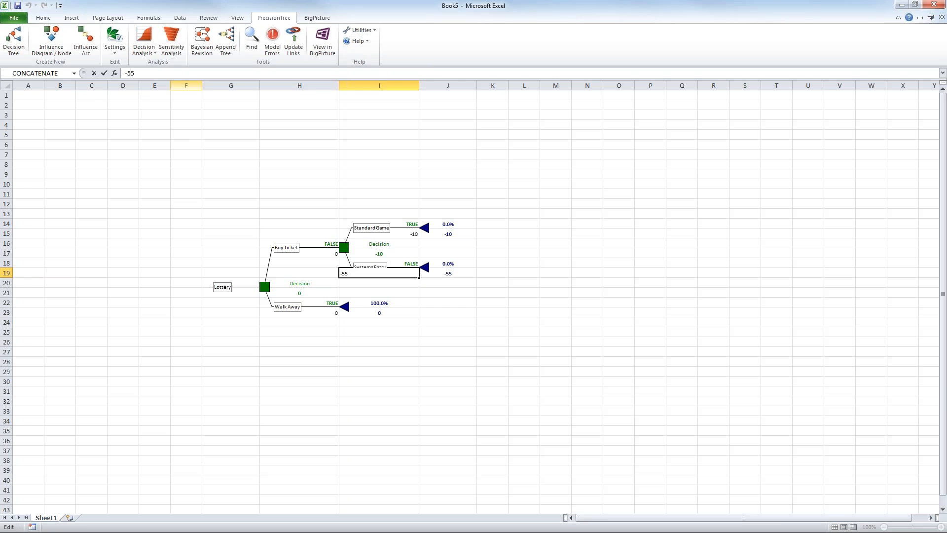
{"action": "key", "text": "BackSpace"}
{"action": "type", "text": "4"}
{"action": "key", "text": "Return"}
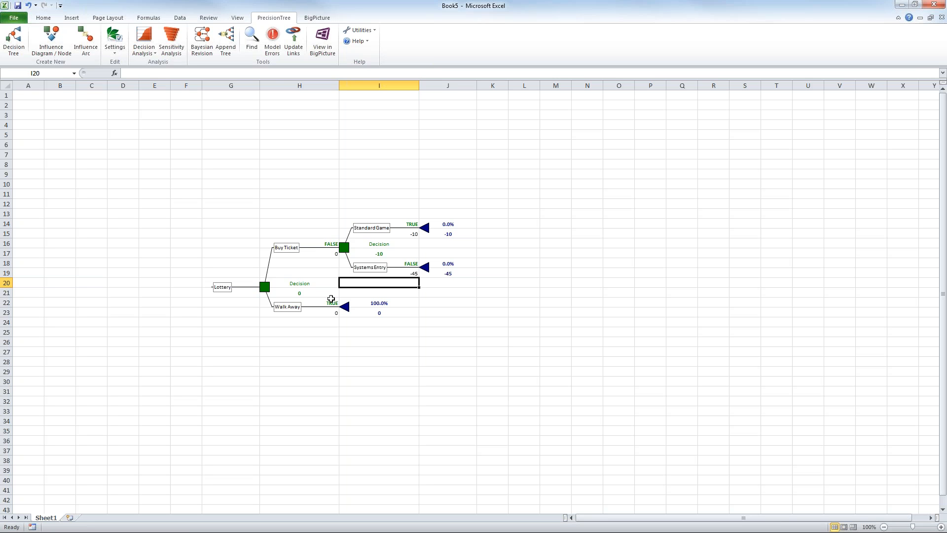
Turn the Standard Game end node into a chance node and name its first branch Lose with a 90% probability.
{"action": "left_click", "coordinate": [423, 228]}
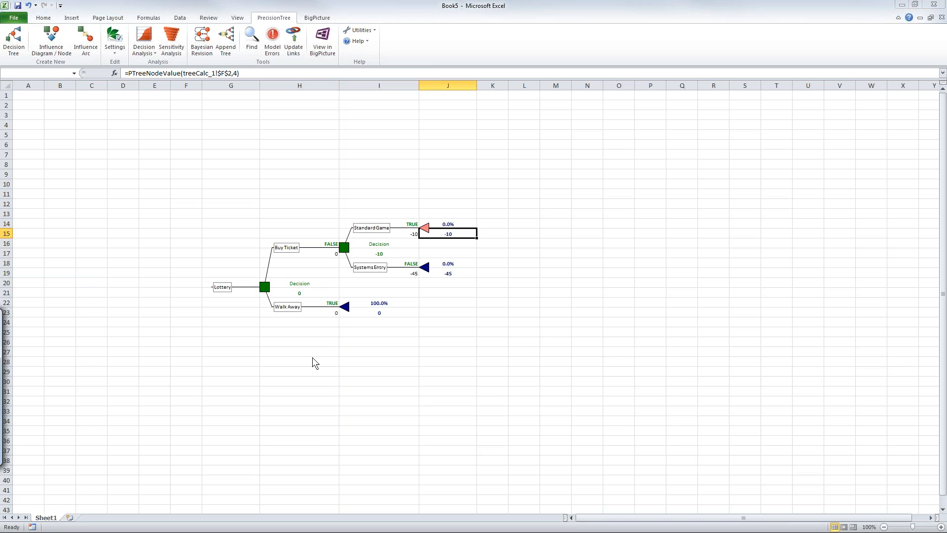
{"action": "left_click_drag", "start_coordinate": [1, 317], "coordinate": [559, 317]}
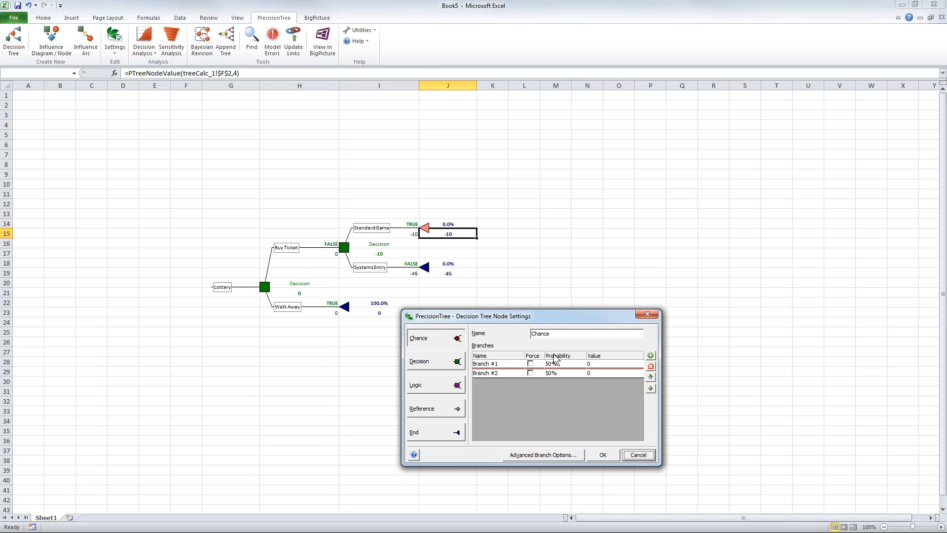
{"action": "left_click", "coordinate": [502, 363]}
{"action": "left_click_drag", "start_coordinate": [502, 363], "coordinate": [458, 359]}
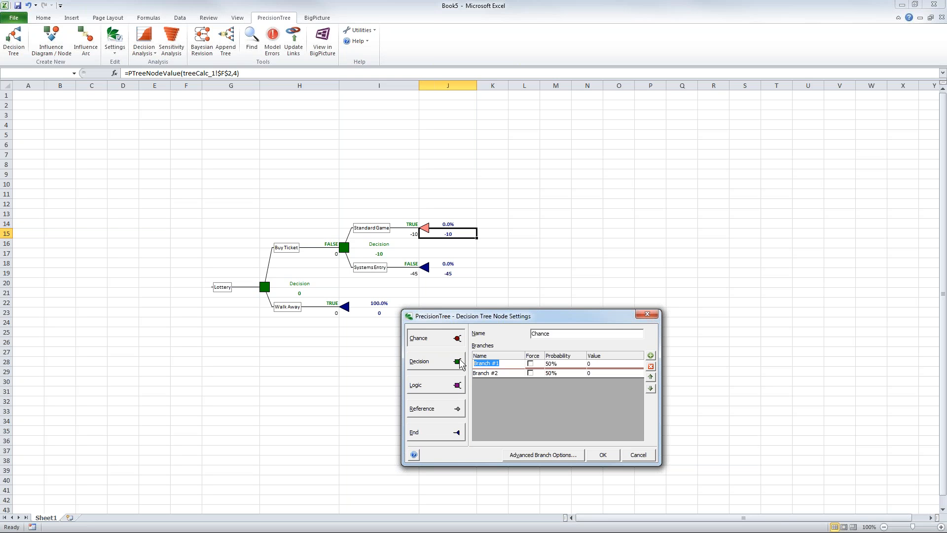
{"action": "type", "text": "Lose"}
{"action": "left_click", "coordinate": [563, 363]}
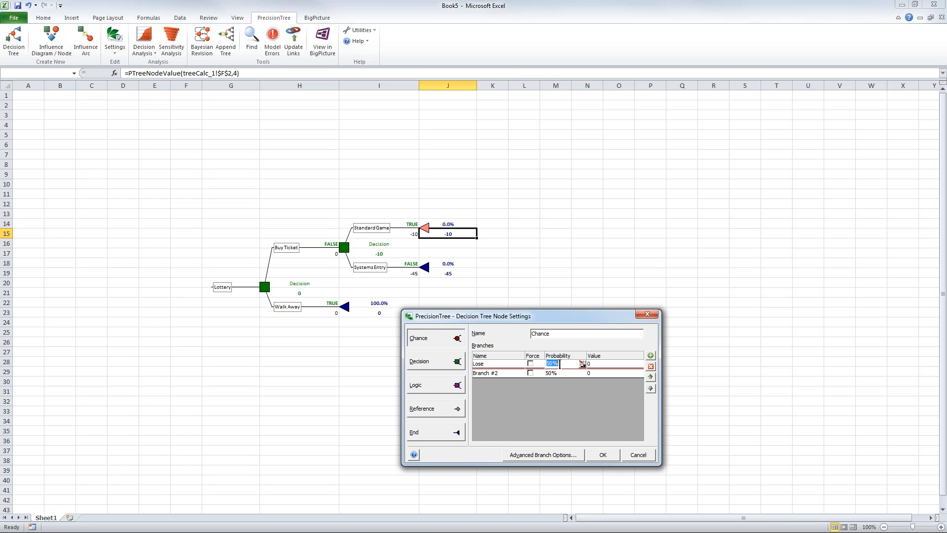
{"action": "type", "text": "90%"}
Name the chance node's second branch Win Small and set its probability to 9%.
{"action": "left_click", "coordinate": [506, 373]}
{"action": "type", "text": "Win Small"}
{"action": "left_click", "coordinate": [568, 373]}
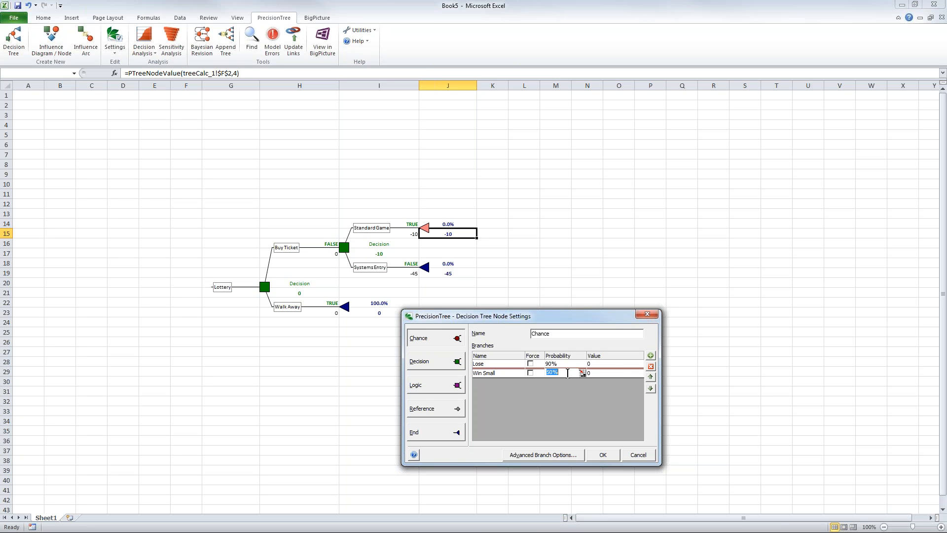
{"action": "type", "text": "9%"}
{"action": "left_click", "coordinate": [506, 372]}
Add a third branch to the chance node and name it Win Big.
{"action": "left_click", "coordinate": [651, 355]}
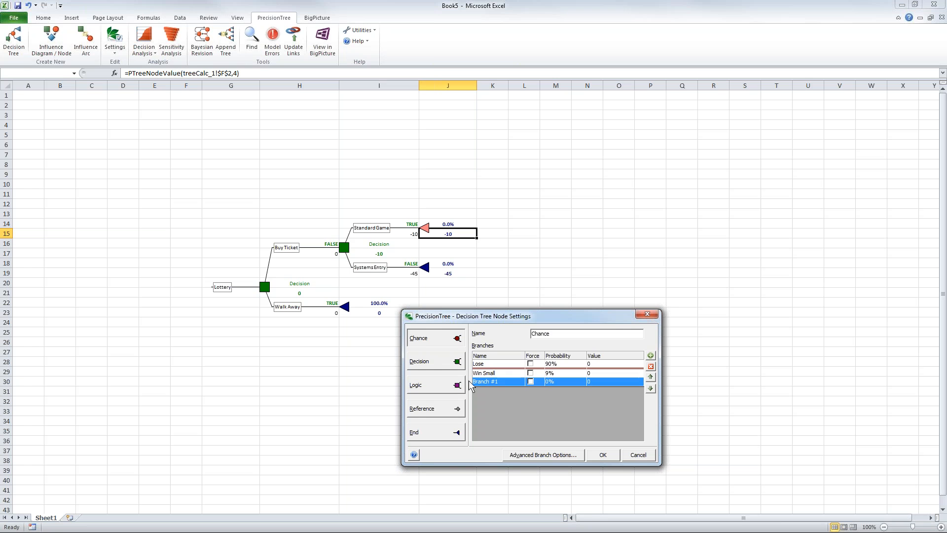
{"action": "double_click", "coordinate": [503, 382]}
{"action": "left_click_drag", "start_coordinate": [503, 381], "coordinate": [455, 378]}
{"action": "type", "text": "Win"}
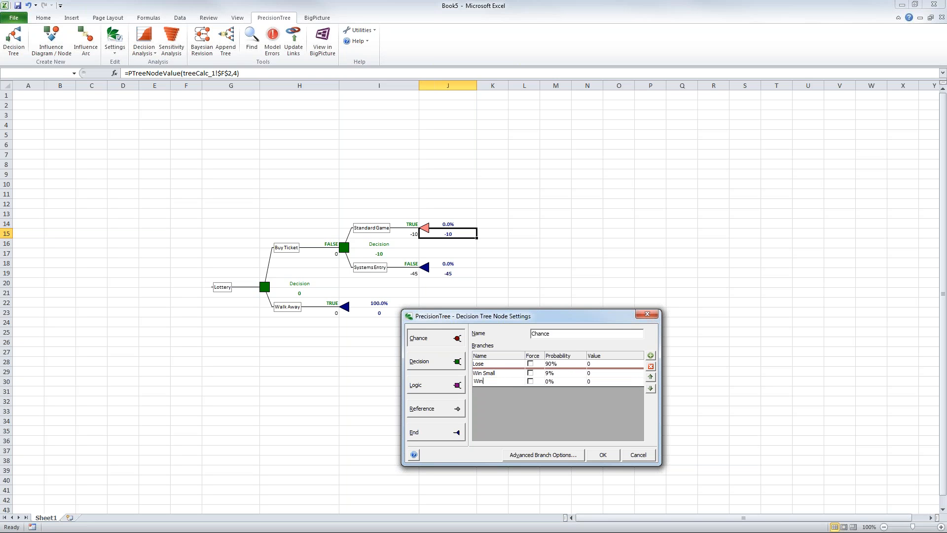
{"action": "type", "text": " Big"}
Apply the chance node settings without correcting the branch probabilities.
{"action": "left_click", "coordinate": [603, 455]}
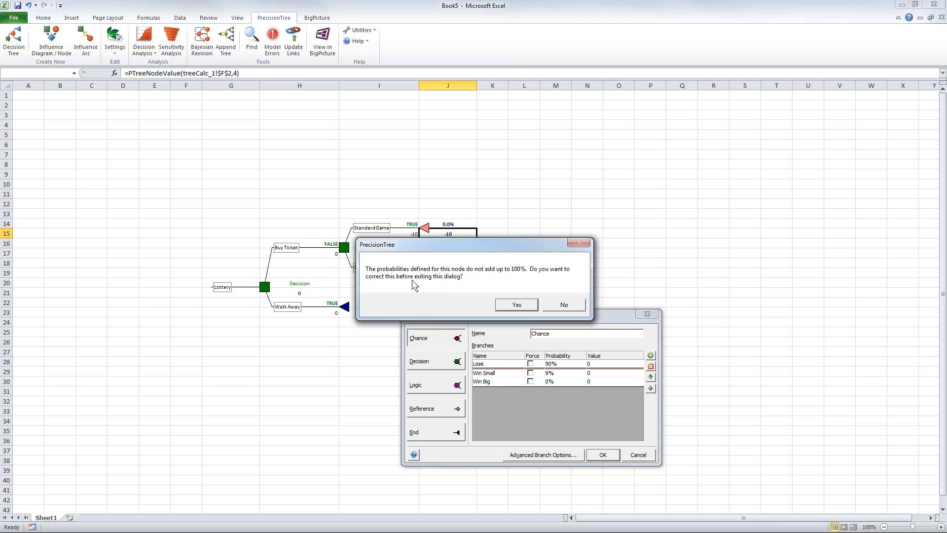
{"action": "left_click", "coordinate": [517, 305]}
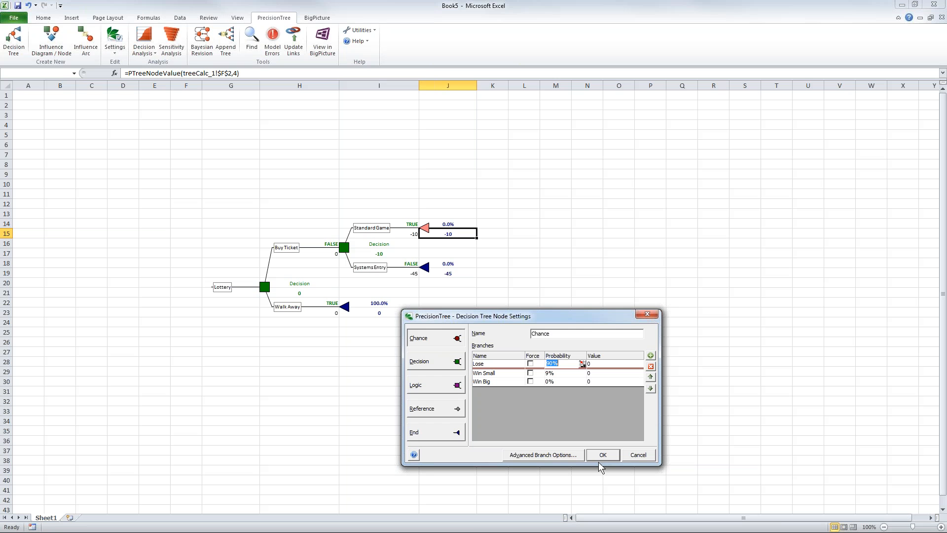
{"action": "left_click", "coordinate": [598, 457]}
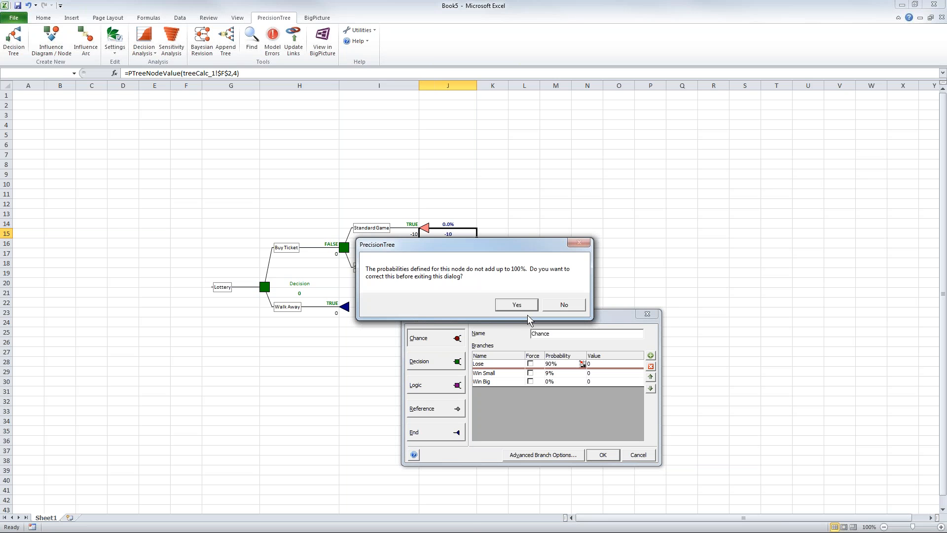
{"action": "left_click", "coordinate": [564, 304]}
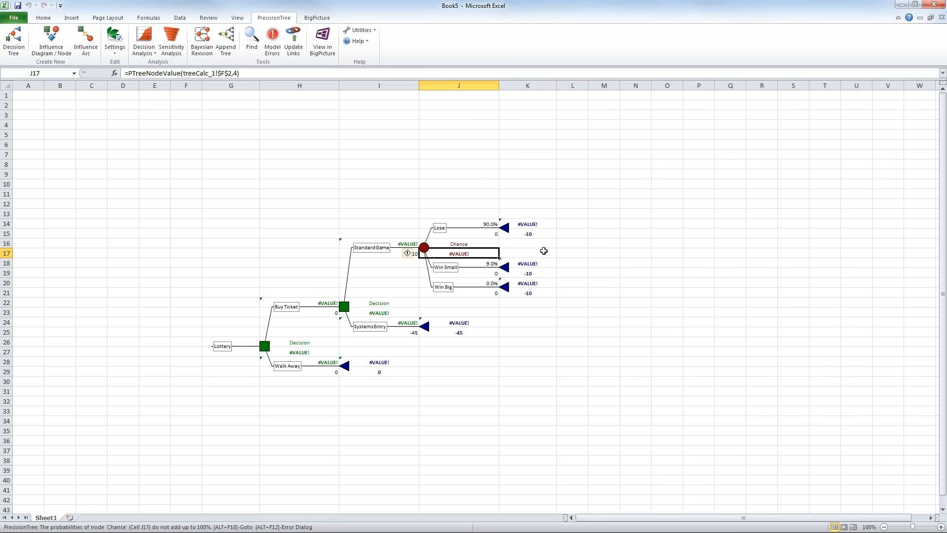
Set the Win Big branch probability to 1% directly in cell J20.
{"action": "left_click", "coordinate": [476, 282]}
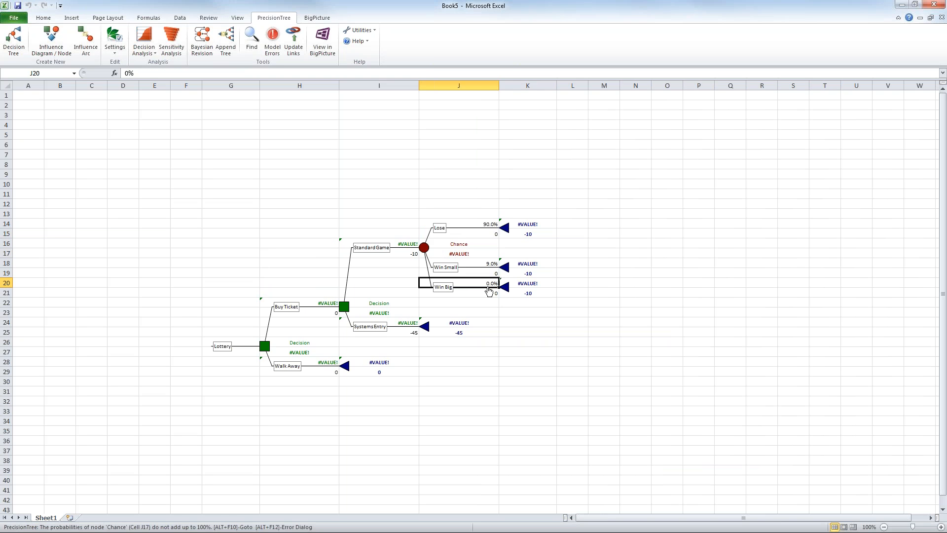
{"action": "left_click", "coordinate": [128, 73]}
{"action": "double_click", "coordinate": [128, 73]}
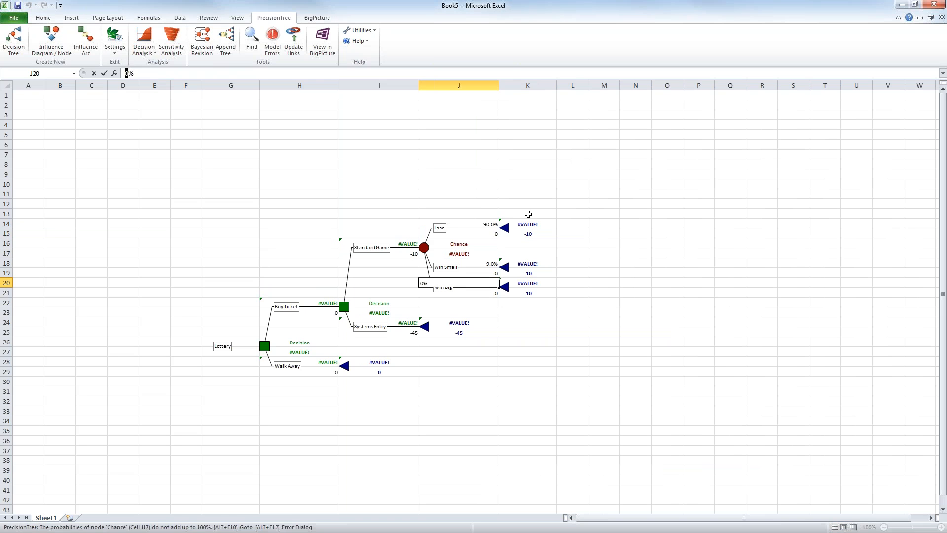
{"action": "type", "text": "1"}
{"action": "key", "text": "Return"}
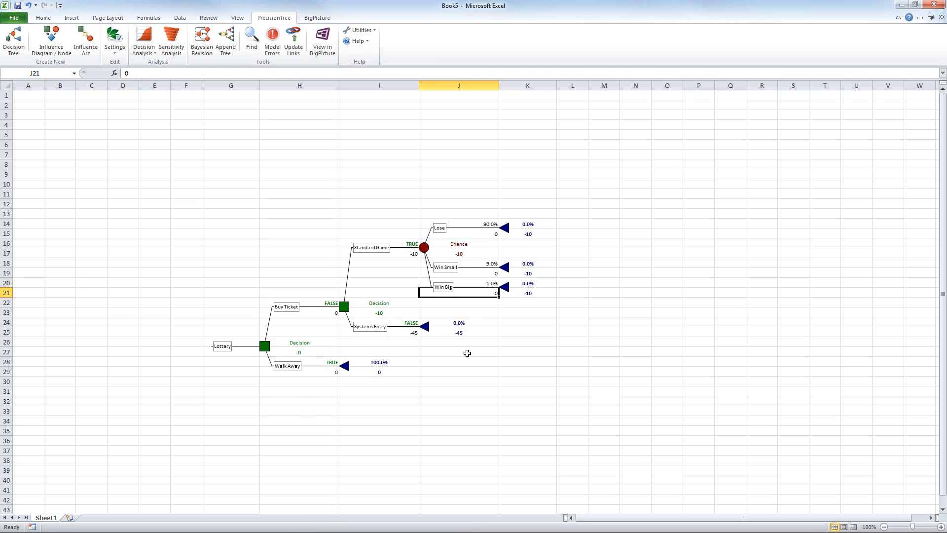
{"action": "left_click", "coordinate": [529, 401]}
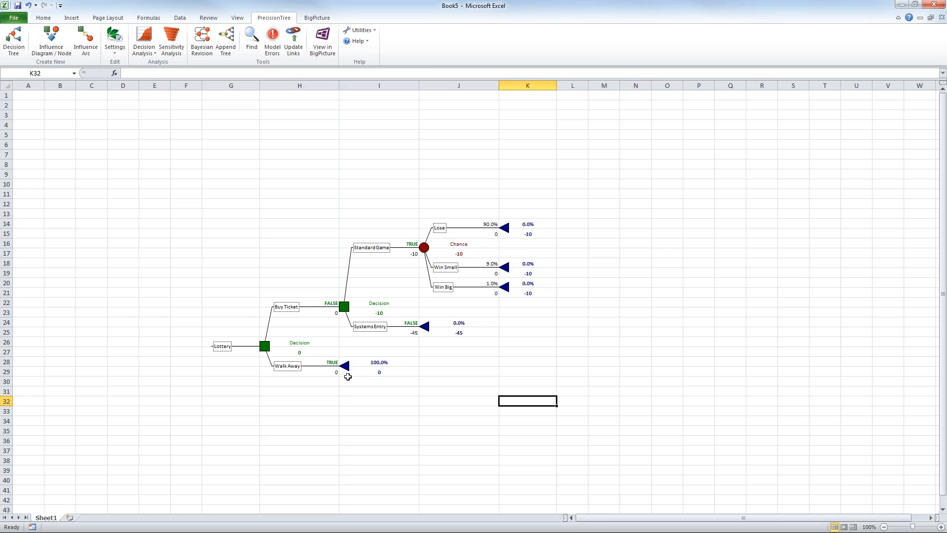
Set the Standard Game payoffs to 80 for Win Small in cell J19 and 400 for Win Big in cell J21.
{"action": "left_click", "coordinate": [489, 274]}
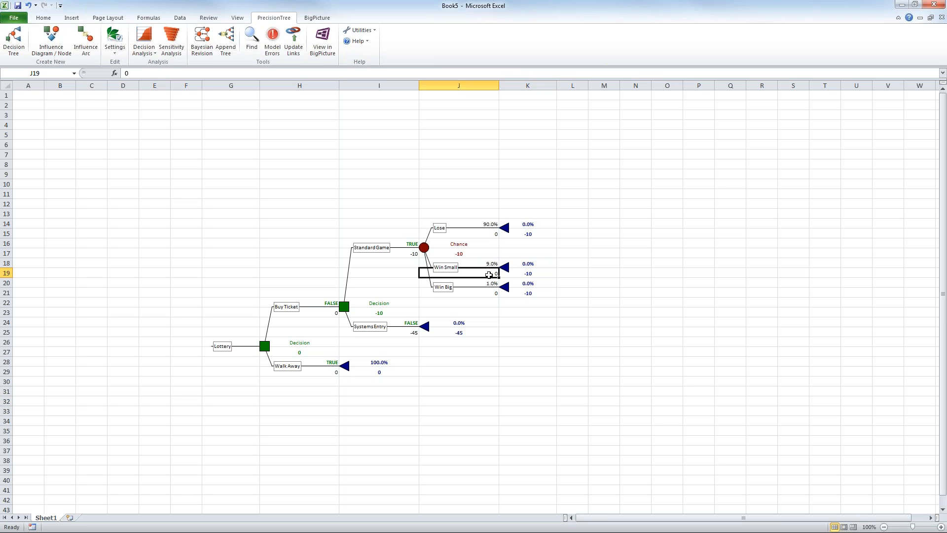
{"action": "type", "text": "80"}
{"action": "key", "text": "Return"}
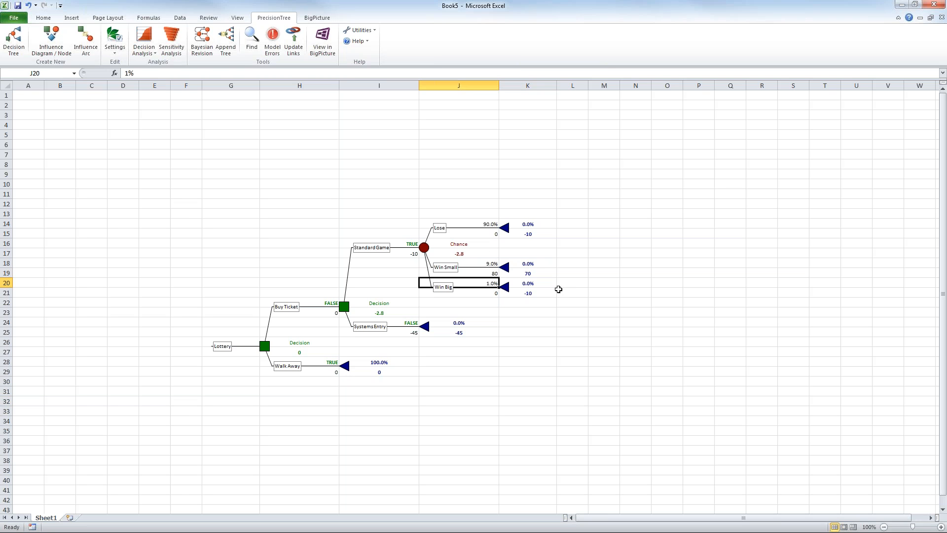
{"action": "key", "text": "Return"}
{"action": "type", "text": "400"}
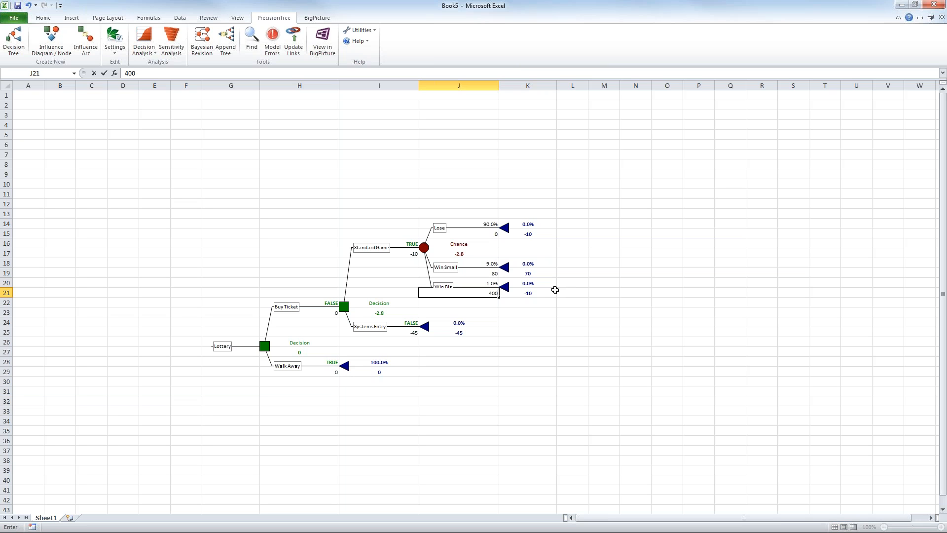
{"action": "key", "text": "Return"}
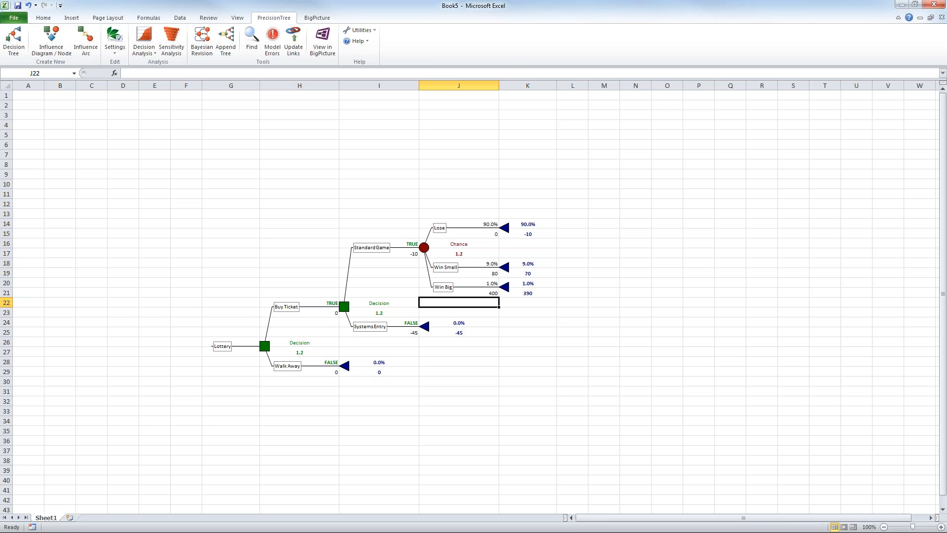
Copy the Standard Game chance node's subtree and paste it over the Systems Entry end node.
{"action": "left_click", "coordinate": [424, 248]}
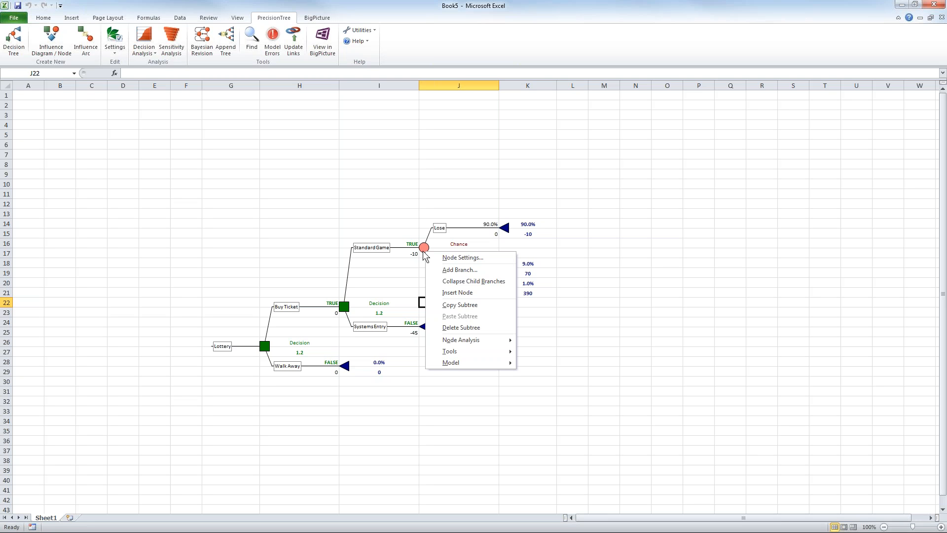
{"action": "left_click", "coordinate": [447, 305]}
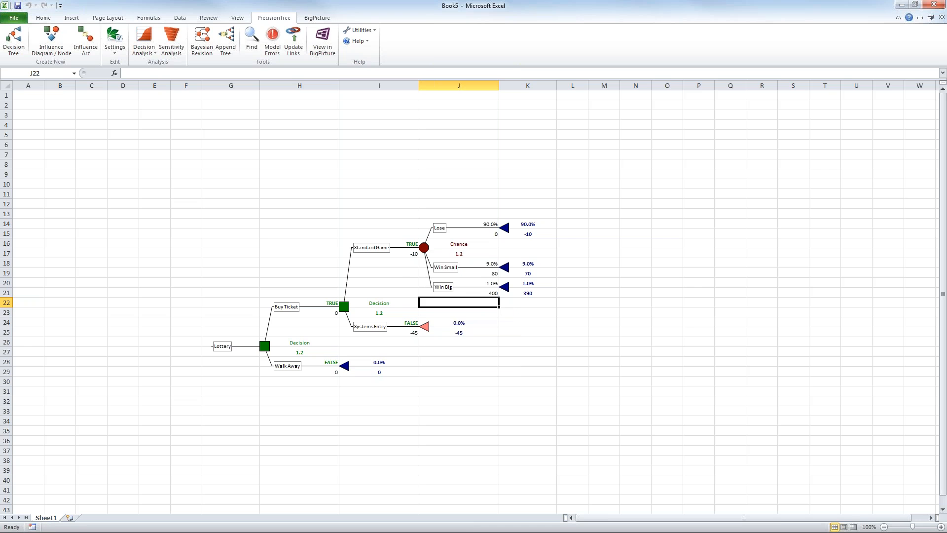
{"action": "left_click", "coordinate": [424, 325]}
{"action": "left_click", "coordinate": [459, 395]}
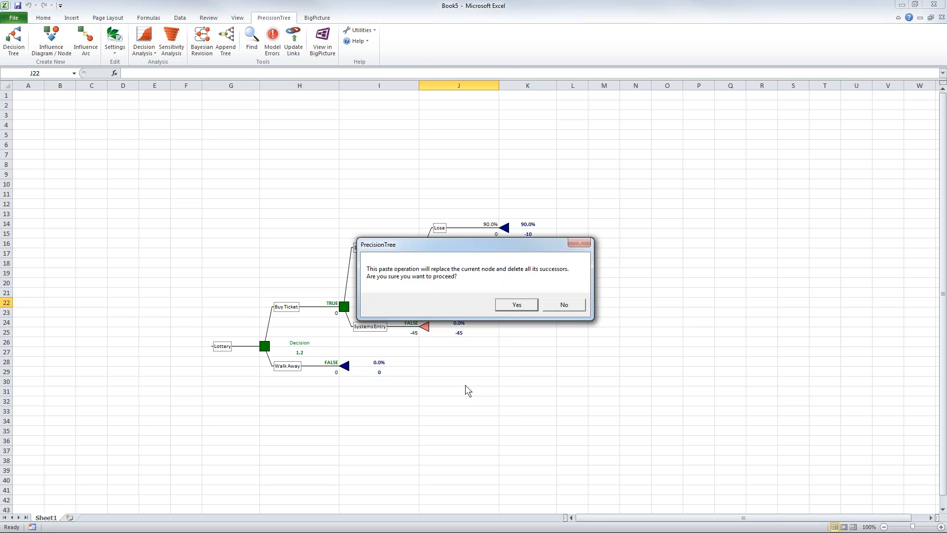
{"action": "left_click", "coordinate": [515, 307]}
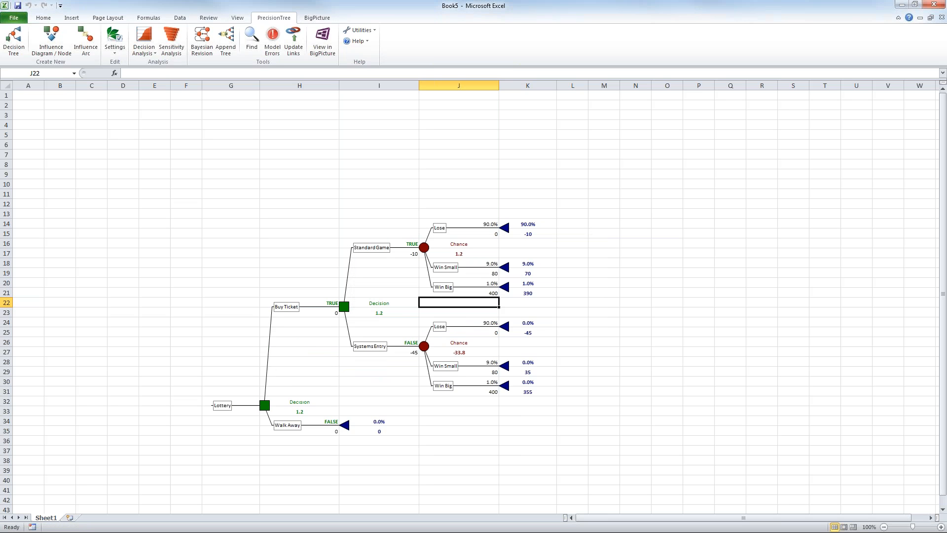
{"action": "left_click", "coordinate": [524, 431]}
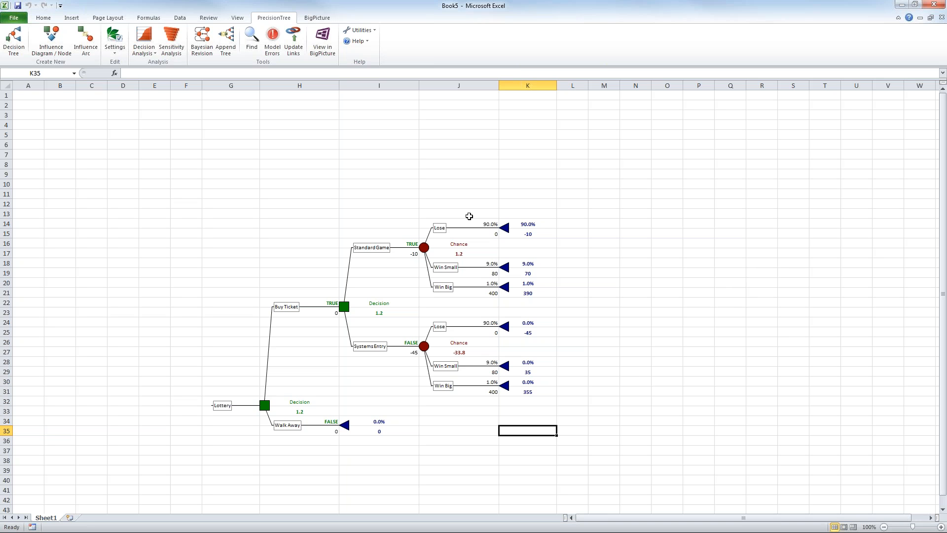
Set the Systems Entry branch probabilities to 80% for Lose, 18% for Win Small and 2% for Win Big.
{"action": "left_click", "coordinate": [496, 322]}
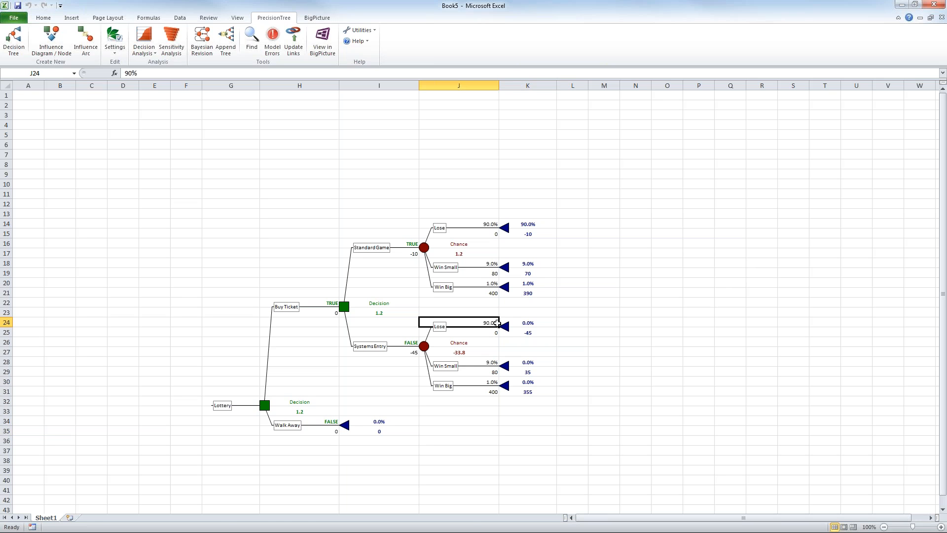
{"action": "type", "text": "80"}
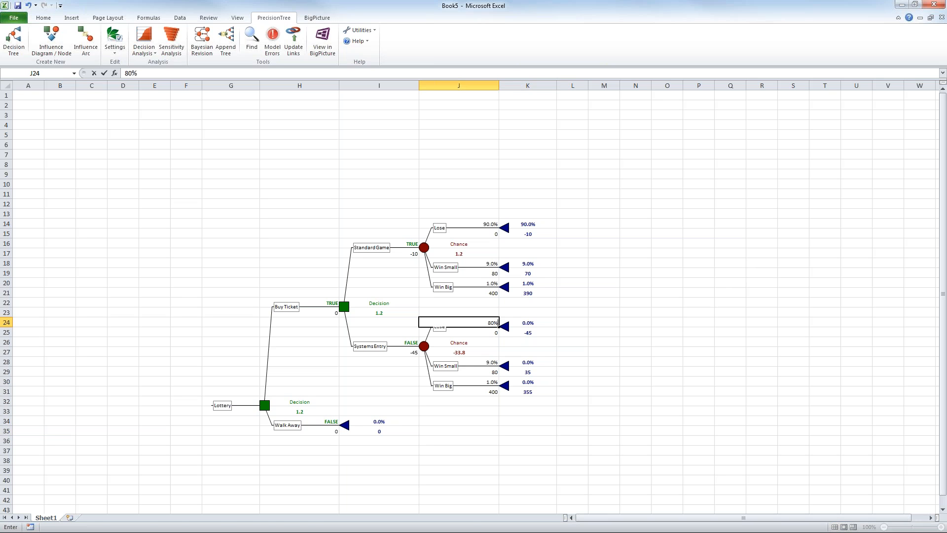
{"action": "key", "text": "Return"}
{"action": "key", "text": "Down"}
{"action": "key", "text": "Down"}
{"action": "key", "text": "Down"}
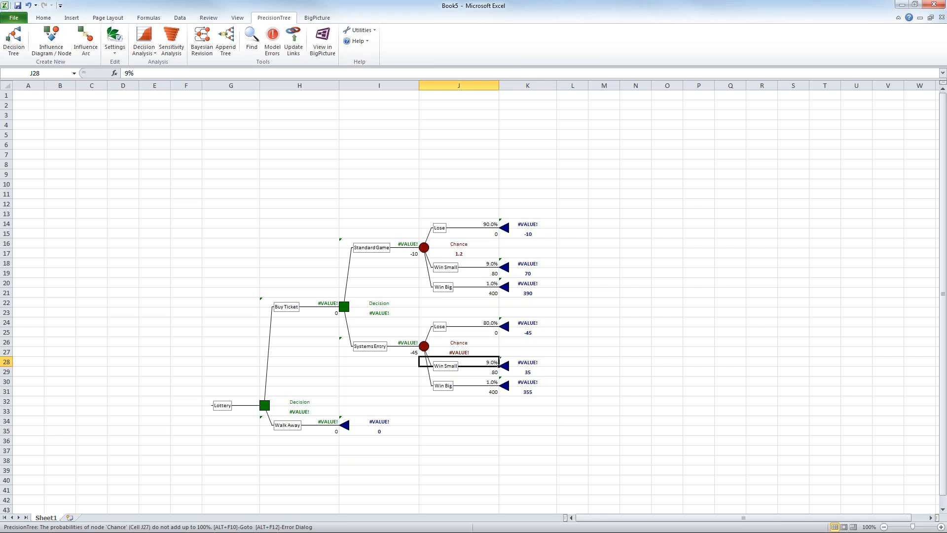
{"action": "type", "text": "18"}
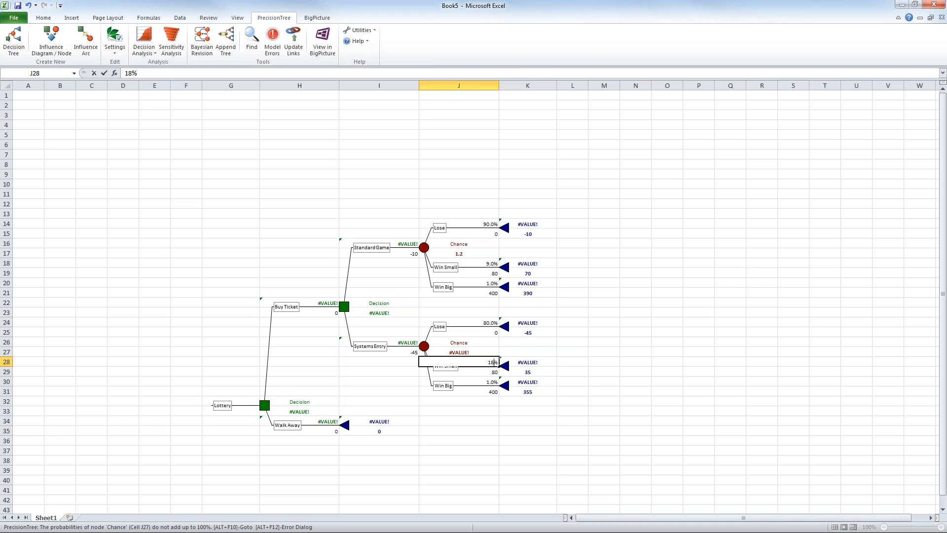
{"action": "left_click", "coordinate": [486, 380]}
{"action": "type", "text": "2"}
{"action": "key", "text": "Return"}
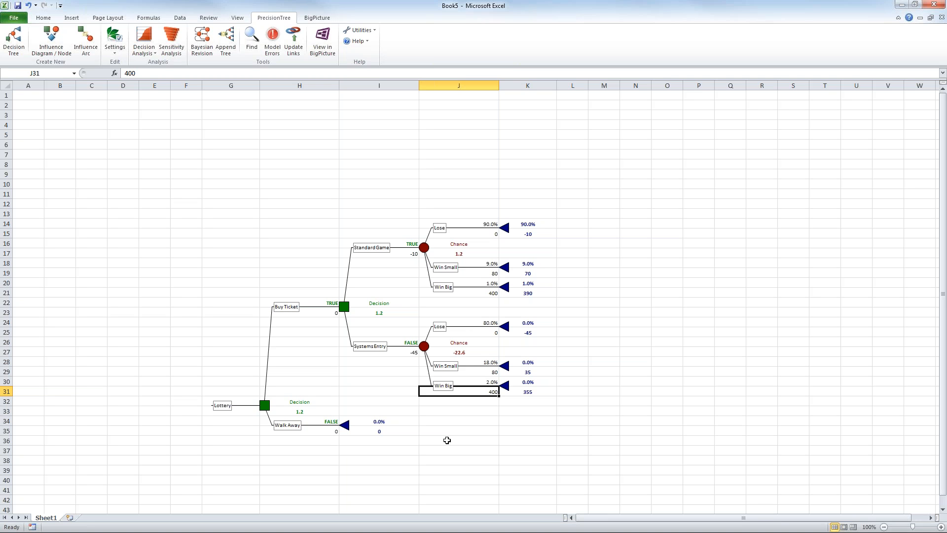
Compare the expected values of the Standard Game and Systems Entry chance nodes and check which branch is the optimal decision.
{"action": "left_click", "coordinate": [456, 254]}
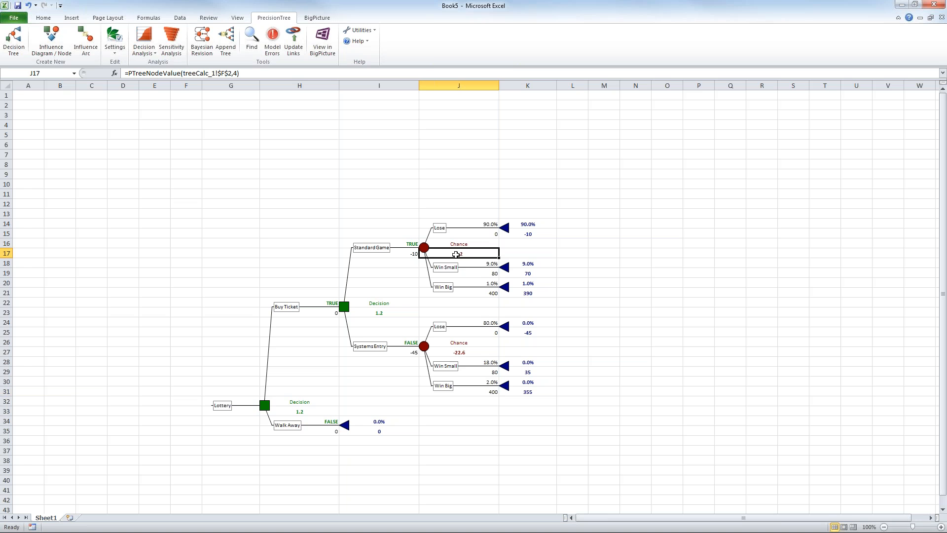
{"action": "left_click", "coordinate": [447, 352]}
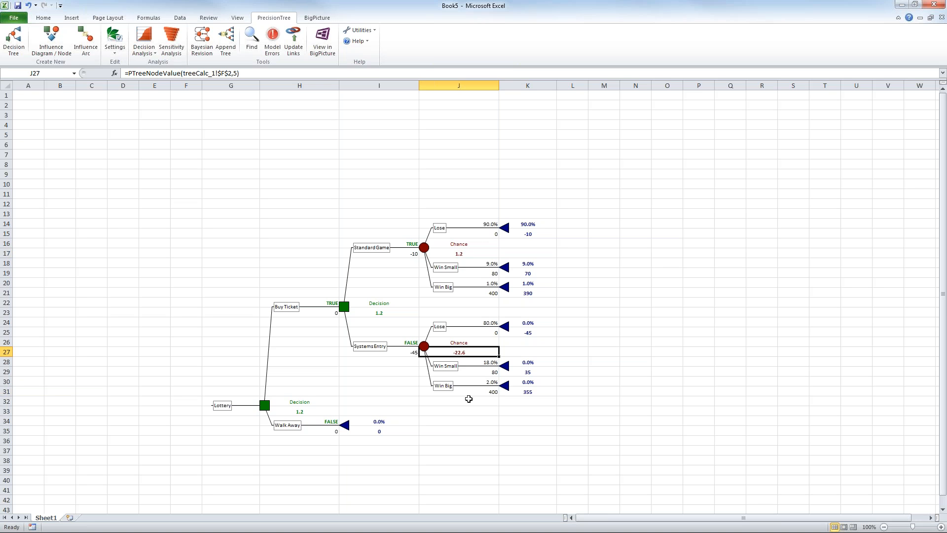
{"action": "left_click", "coordinate": [462, 254]}
{"action": "left_click", "coordinate": [466, 353]}
{"action": "left_click", "coordinate": [473, 251]}
{"action": "left_click", "coordinate": [469, 352]}
{"action": "left_click", "coordinate": [472, 253]}
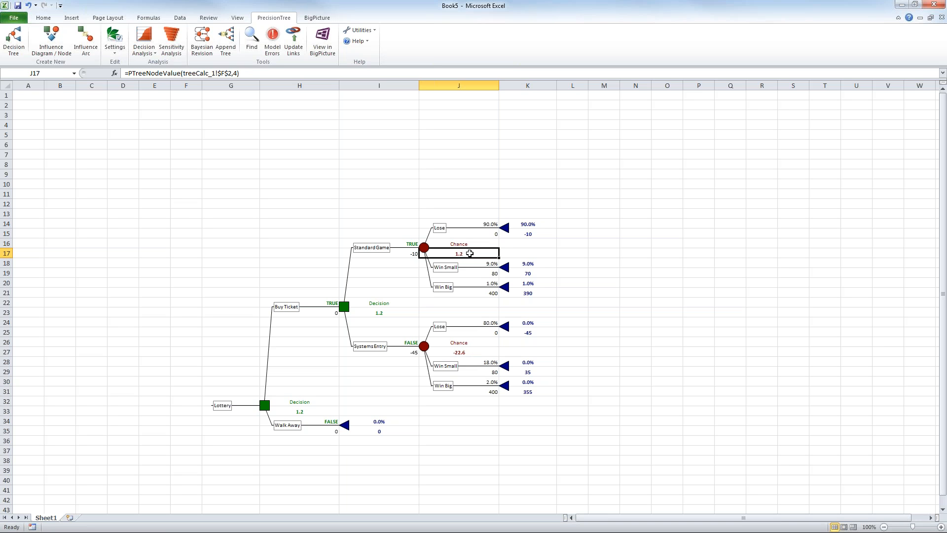
{"action": "left_click", "coordinate": [470, 354]}
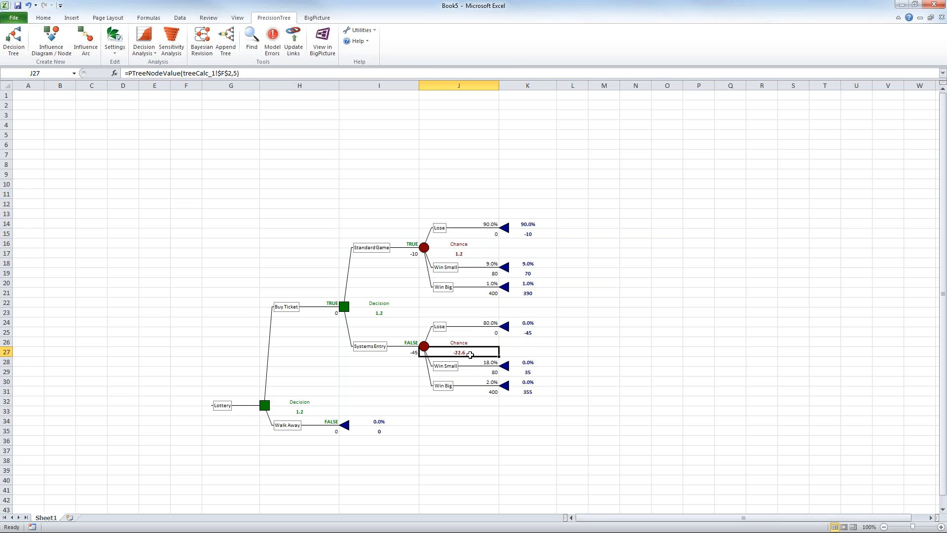
{"action": "left_click", "coordinate": [404, 242]}
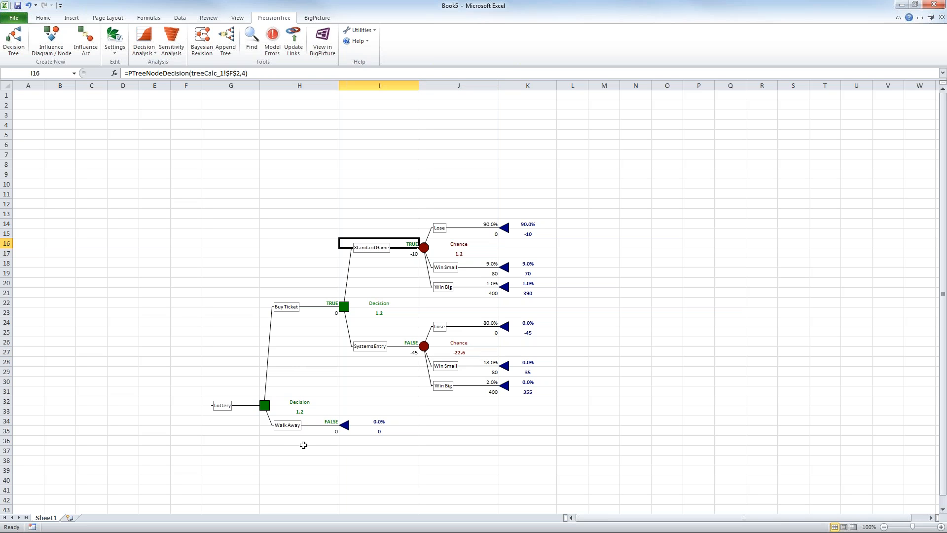
{"action": "left_click", "coordinate": [489, 393]}
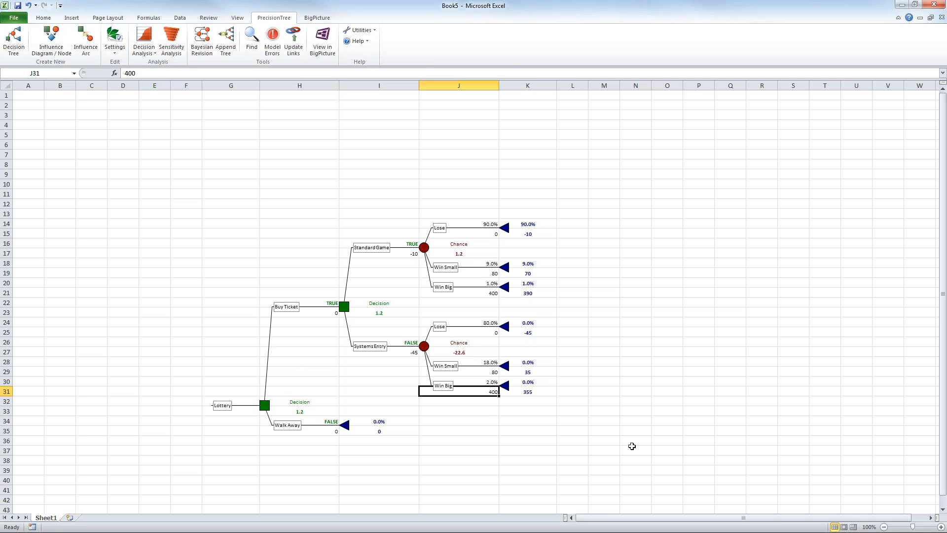
Set the Systems Entry payoff for Win Big to 800 and its probabilities to 70% Lose, 20% Win Small and 10% Win Big.
{"action": "type", "text": "80"}
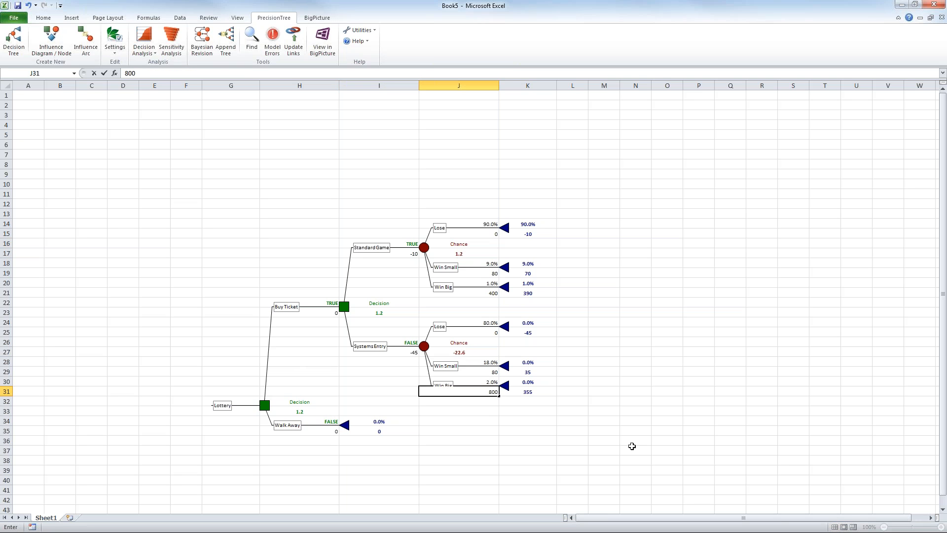
{"action": "key", "text": "Return"}
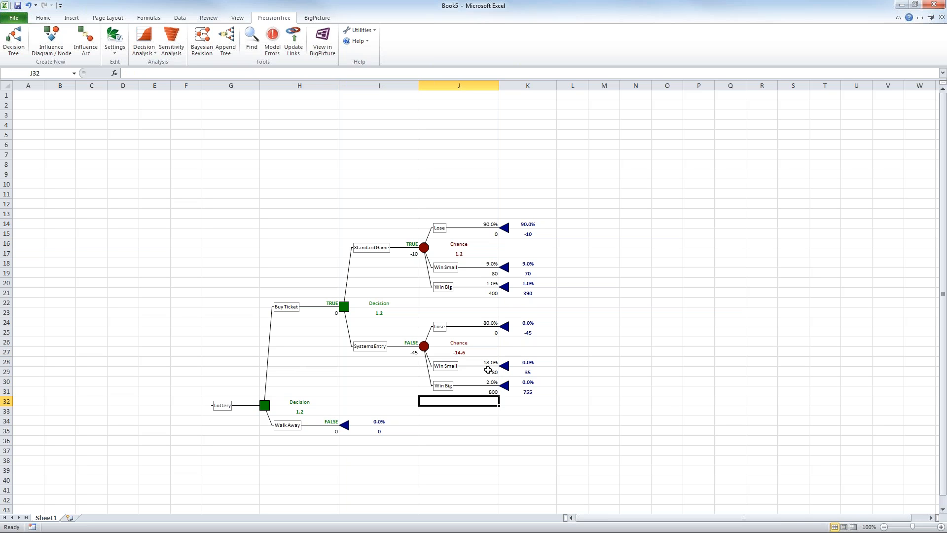
{"action": "left_click", "coordinate": [488, 322]}
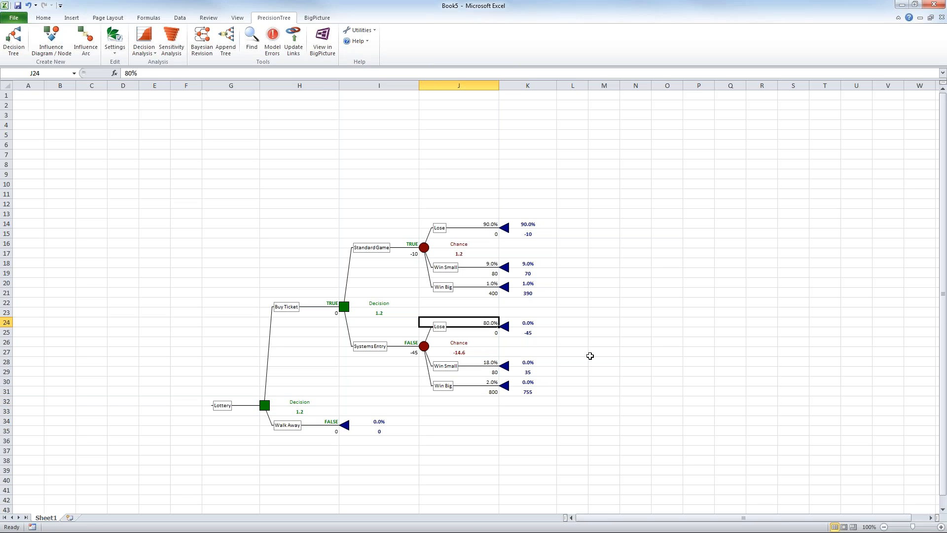
{"action": "type", "text": "70%"}
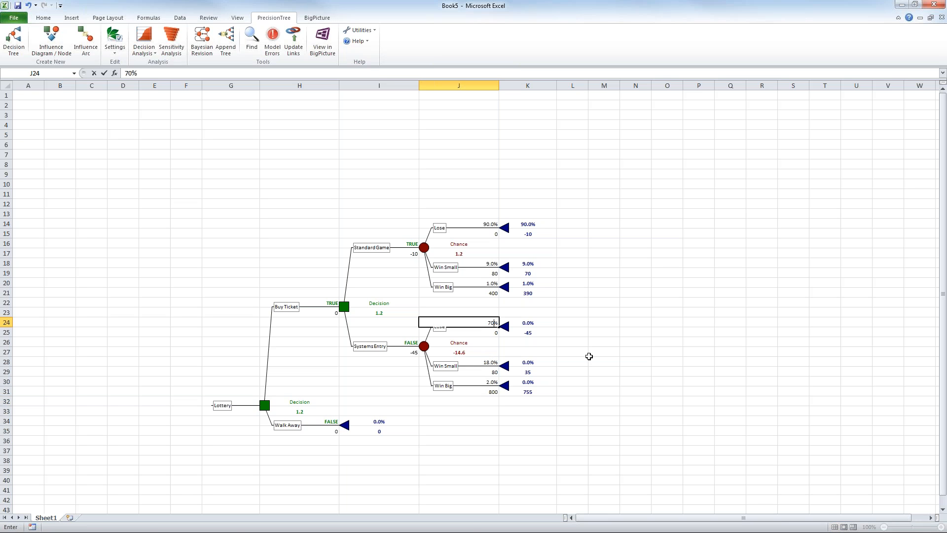
{"action": "left_click", "coordinate": [487, 361]}
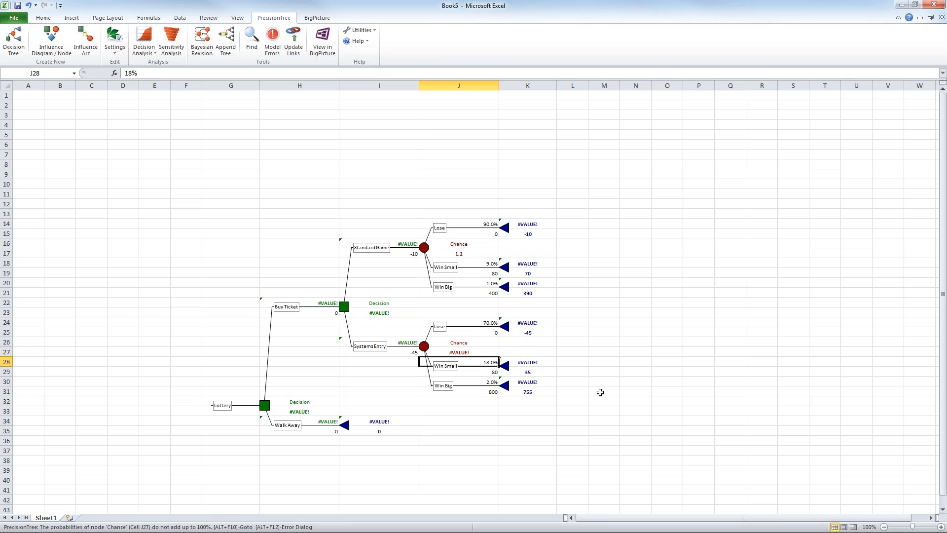
{"action": "type", "text": "20%"}
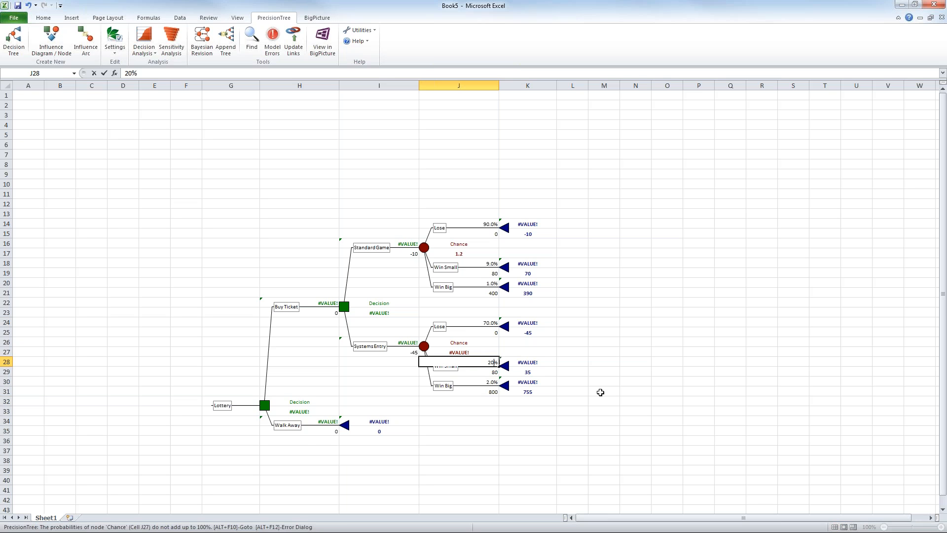
{"action": "left_click", "coordinate": [488, 381]}
{"action": "type", "text": "10%"}
{"action": "key", "text": "Return"}
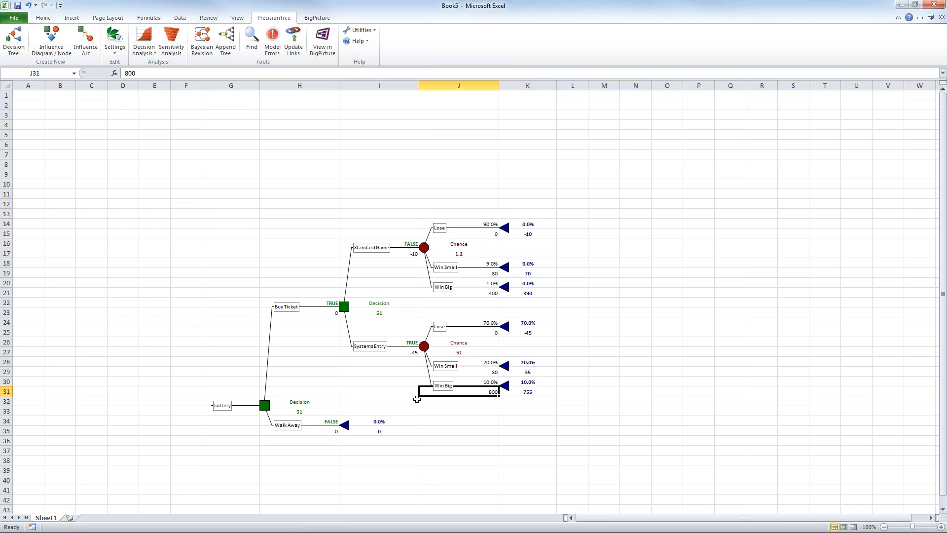
Generate a Policy Suggestion report for the entire Lottery model in a new workbook, with the Optimal Decision Tree but no Decision Table.
{"action": "left_click_drag", "start_coordinate": [486, 446], "coordinate": [483, 442]}
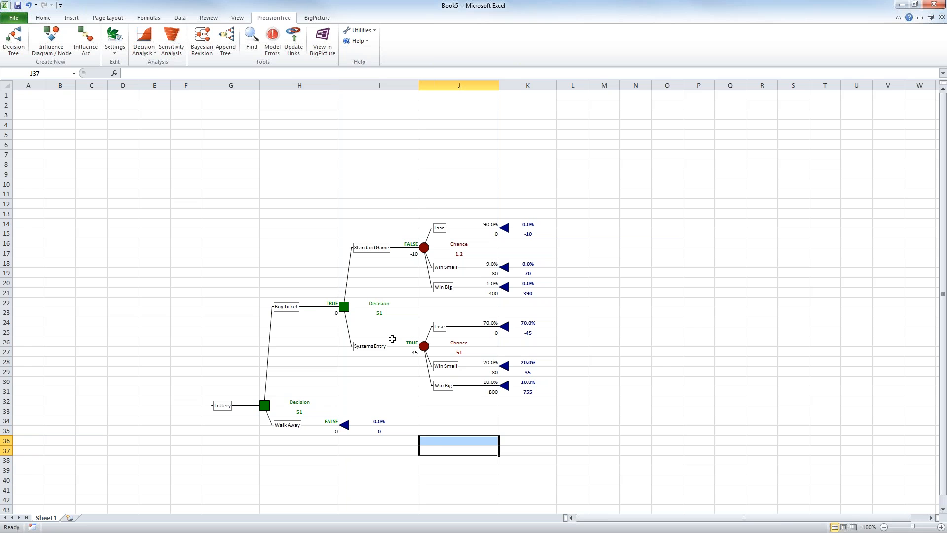
{"action": "left_click", "coordinate": [144, 54]}
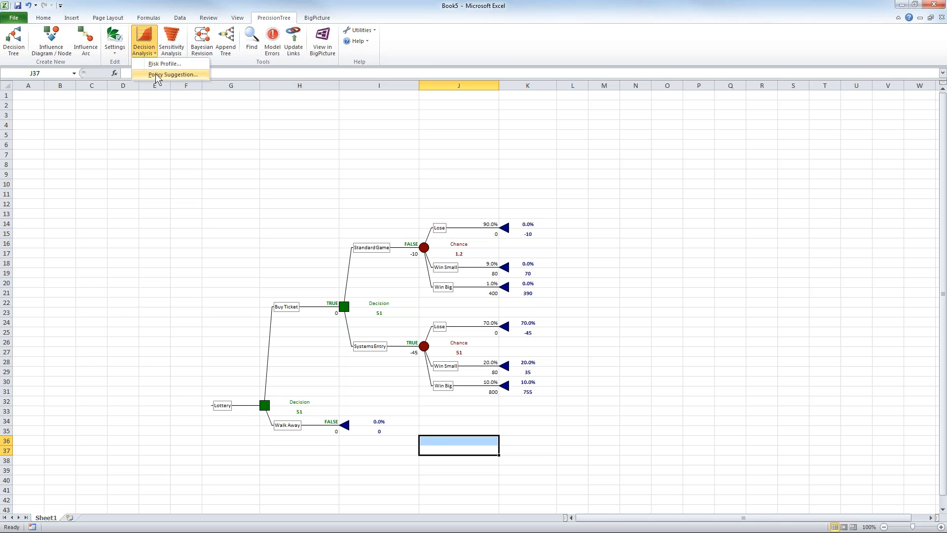
{"action": "left_click", "coordinate": [156, 74]}
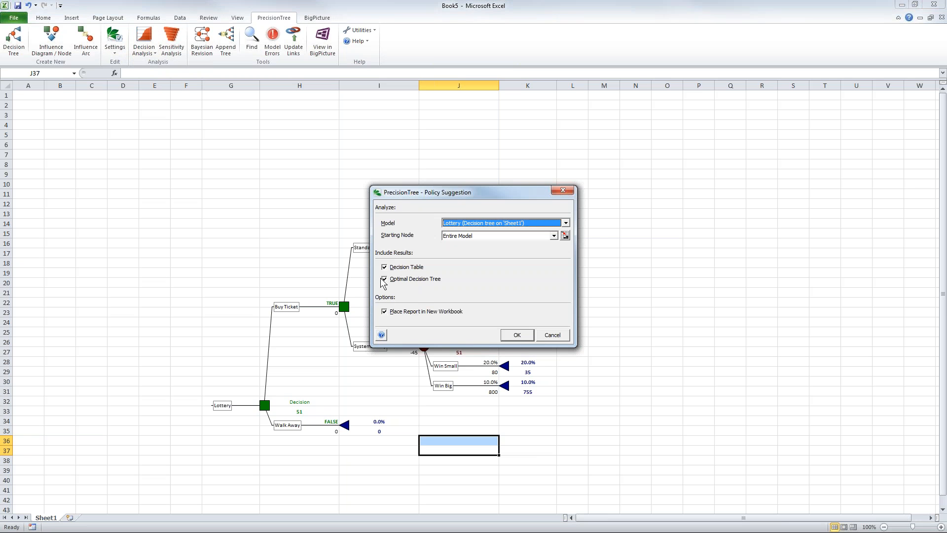
{"action": "left_click", "coordinate": [386, 268]}
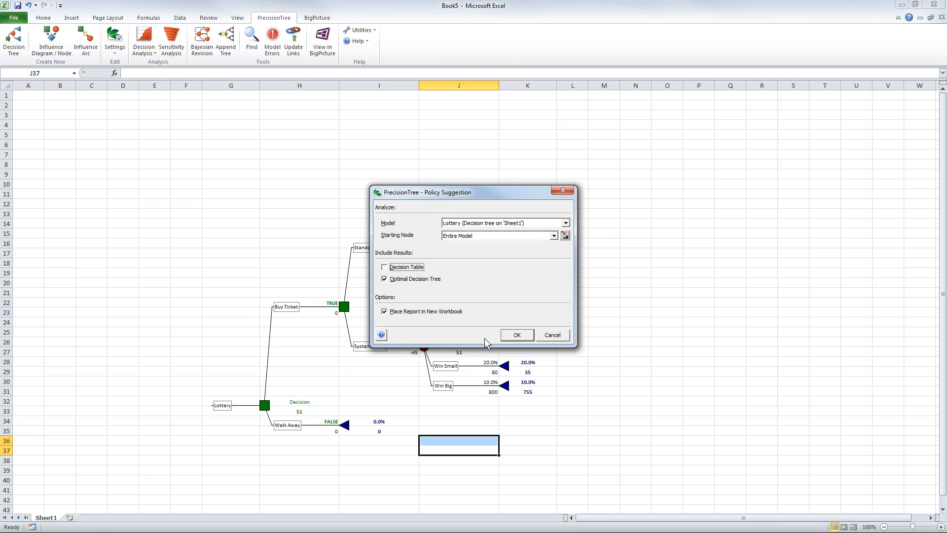
{"action": "left_click", "coordinate": [516, 335]}
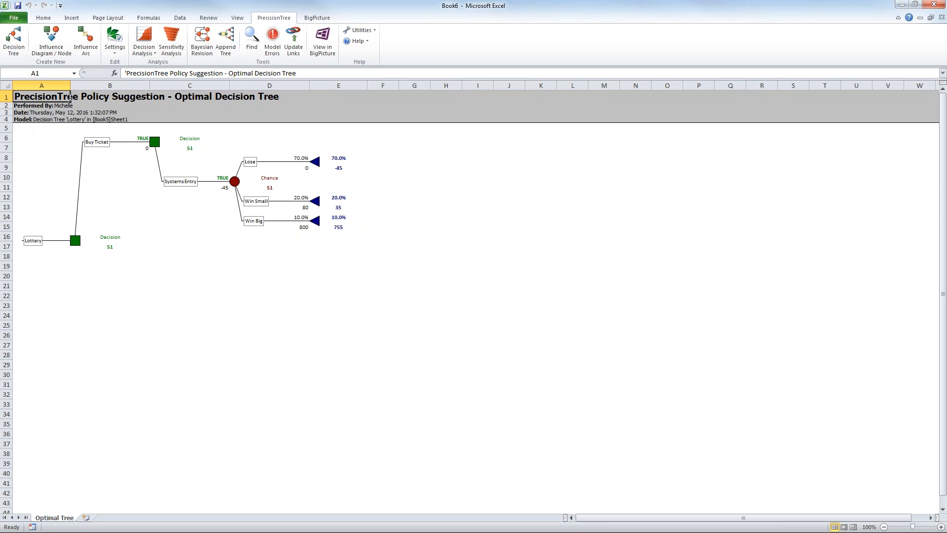
Close the Policy Suggestion report workbook without saving it.
{"action": "left_click", "coordinate": [902, 8]}
{"action": "left_click", "coordinate": [942, 18]}
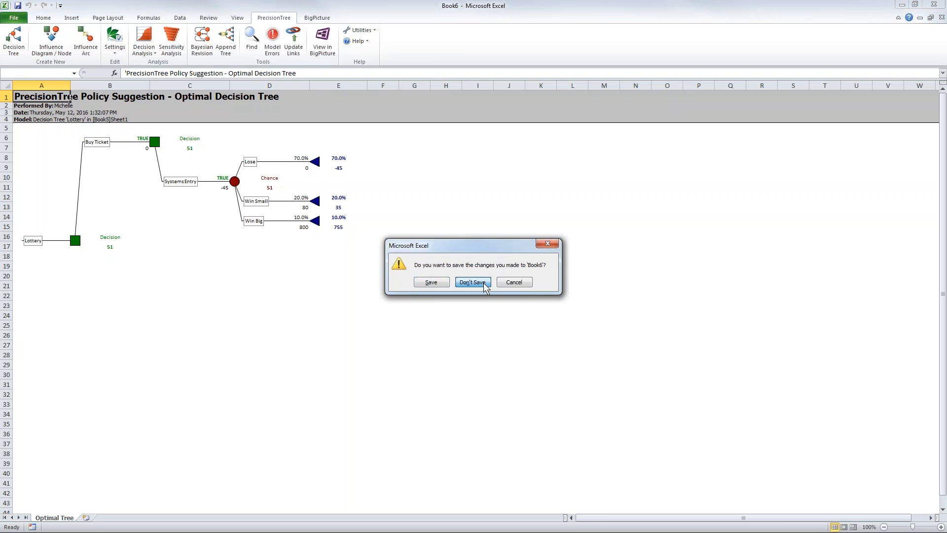
{"action": "left_click", "coordinate": [473, 282]}
Display the Lottery decision tree as a BigPicture map in the active workbook.
{"action": "left_click", "coordinate": [704, 253]}
{"action": "left_click", "coordinate": [110, 278]}
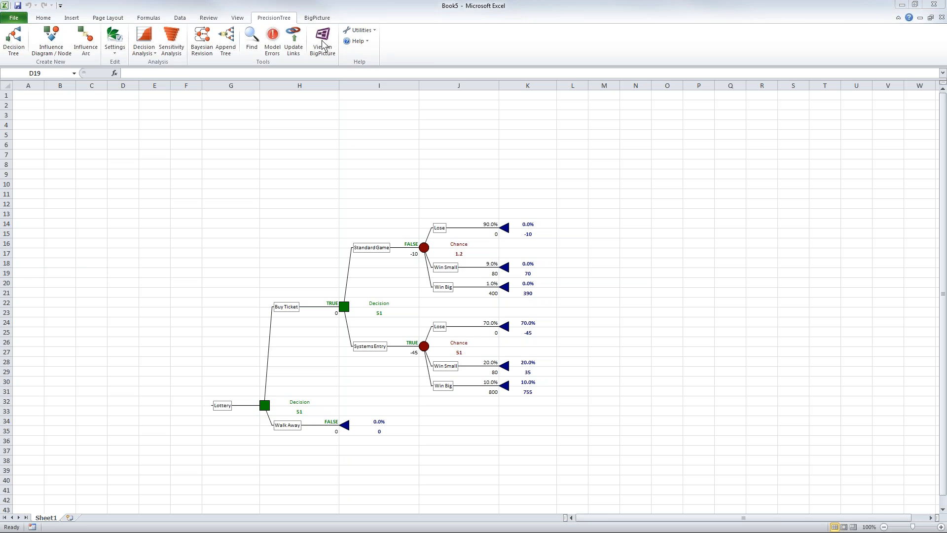
{"action": "left_click", "coordinate": [348, 156]}
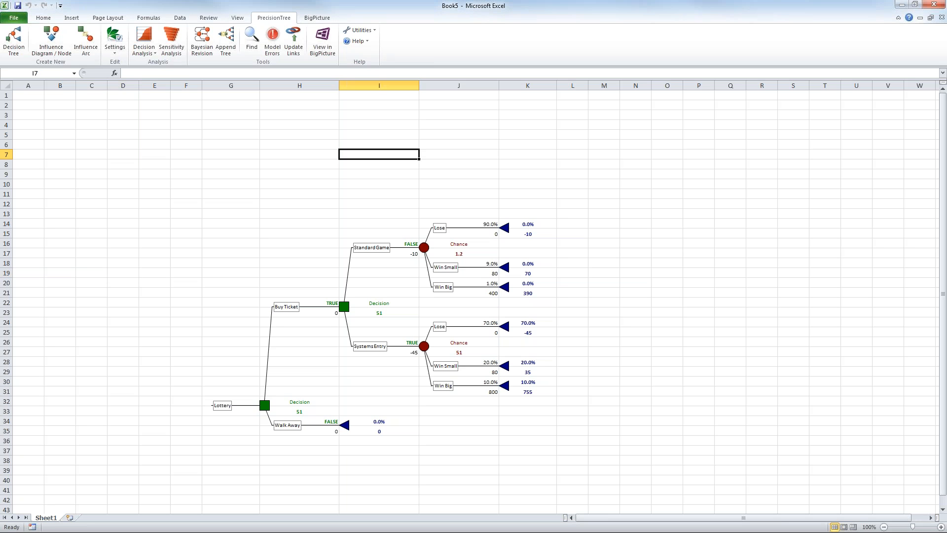
{"action": "left_click", "coordinate": [324, 47]}
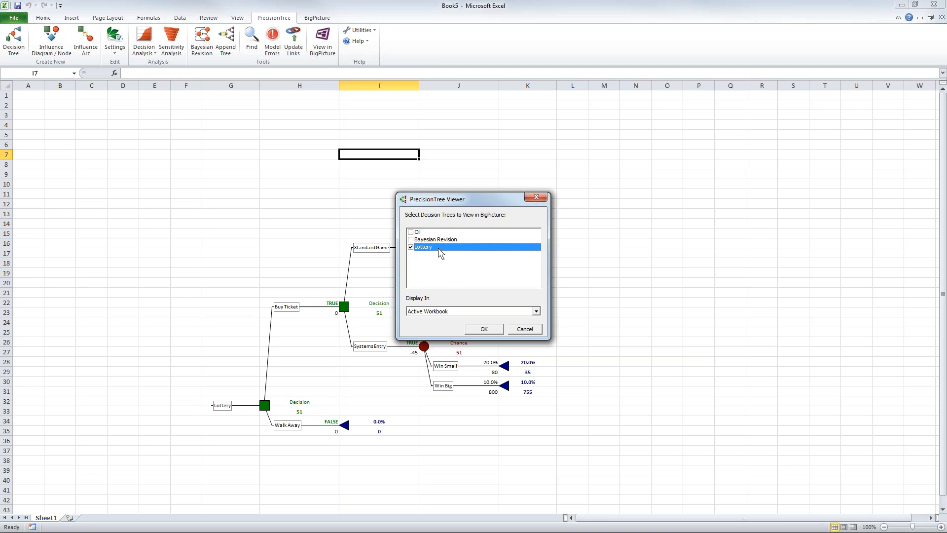
{"action": "left_click", "coordinate": [484, 329]}
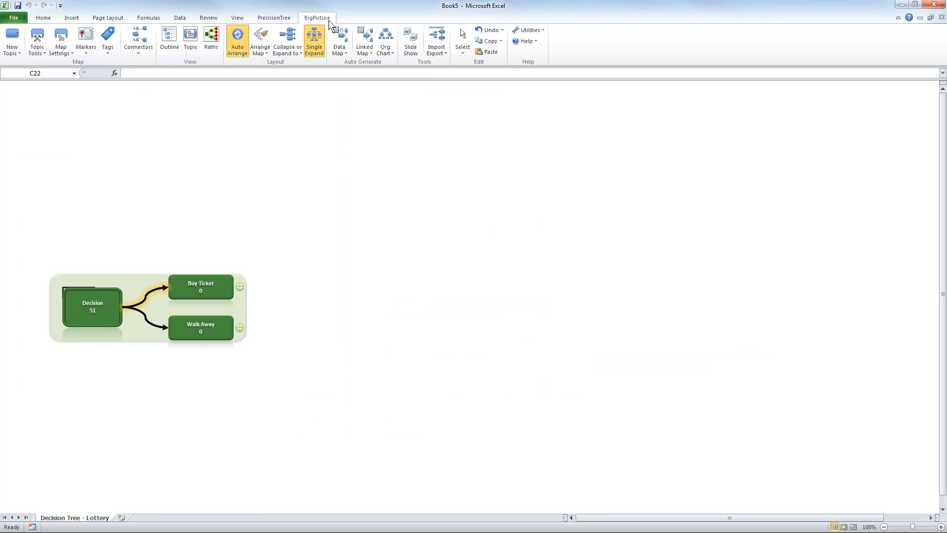
Expand the Lottery map along Buy Ticket and Systems Entry, and open the end topics of its Lose, Win Small and Win Big outcomes.
{"action": "left_click", "coordinate": [38, 182]}
{"action": "left_click", "coordinate": [239, 286]}
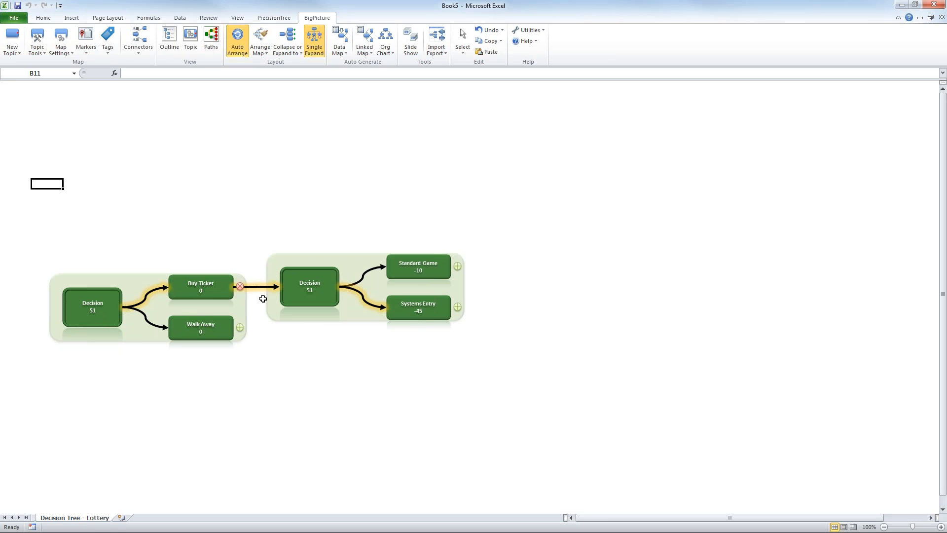
{"action": "left_click", "coordinate": [457, 307]}
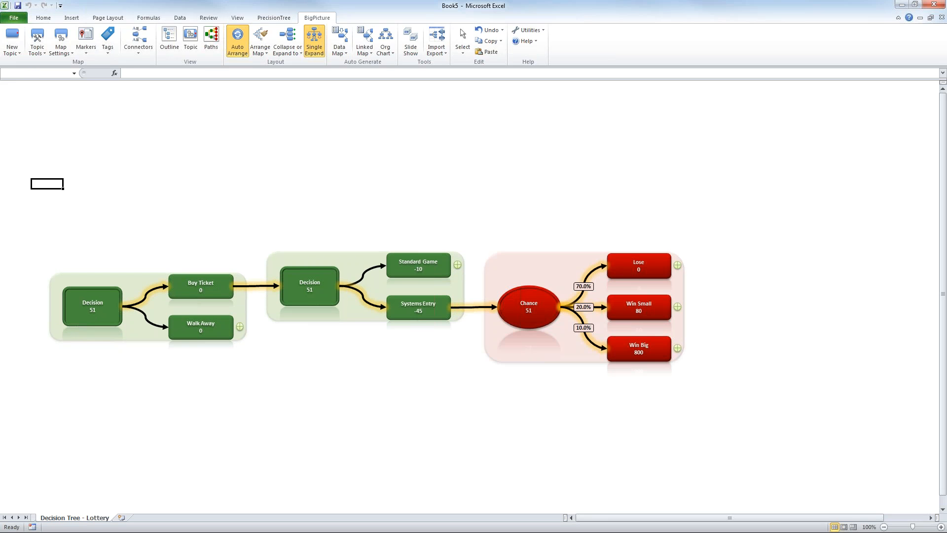
{"action": "left_click", "coordinate": [677, 265]}
{"action": "left_click", "coordinate": [678, 307]}
{"action": "left_click", "coordinate": [677, 349]}
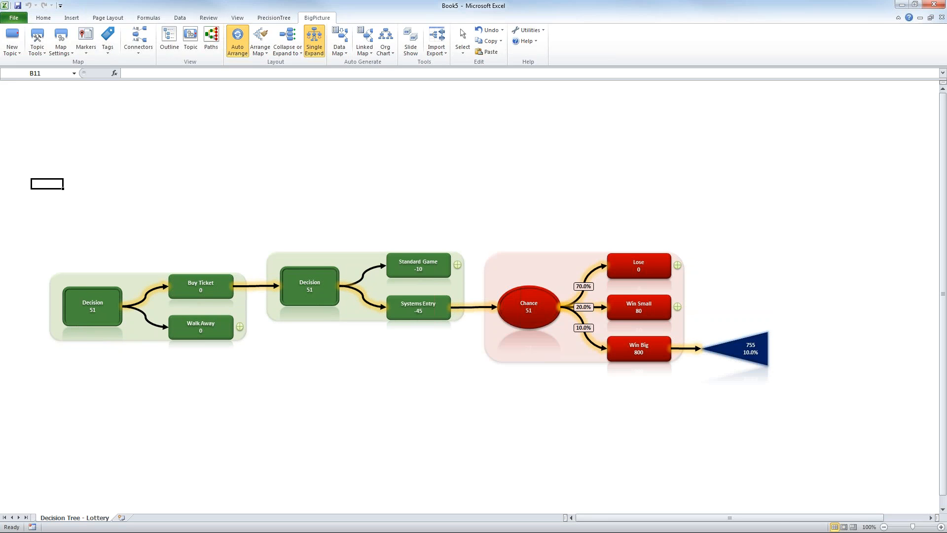
Expand the Walk Away branch, followed by Buy Ticket and its Standard Game branch, to view their outcomes.
{"action": "left_click", "coordinate": [240, 326]}
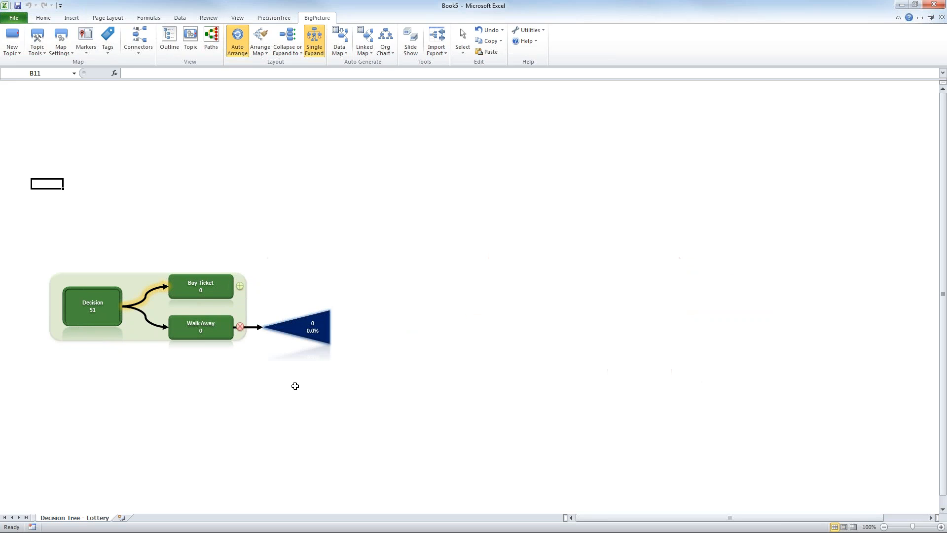
{"action": "left_click", "coordinate": [240, 286]}
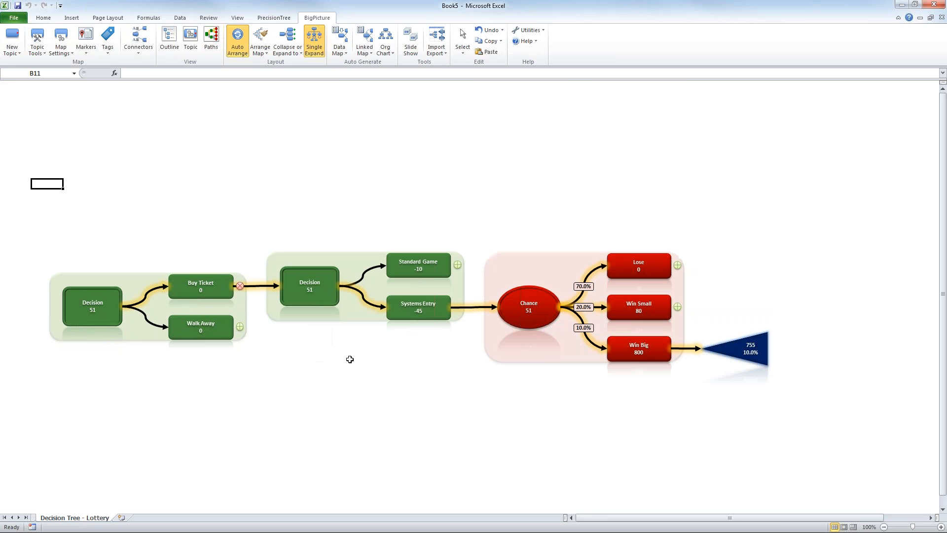
{"action": "left_click", "coordinate": [458, 265]}
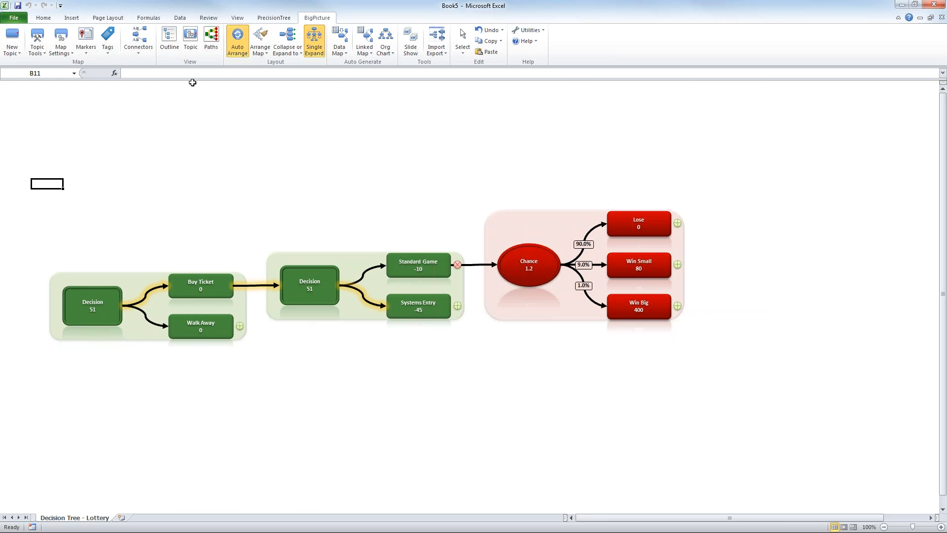
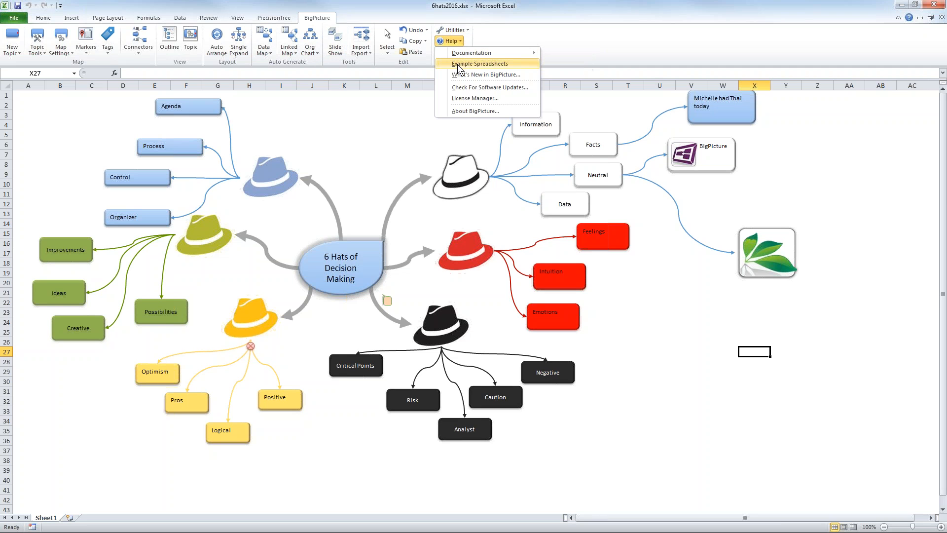
Open the BigPicture example Data Map - Power Generation.xlsx from the Data Maps examples and show its Midwest Power sheet.
{"action": "left_click", "coordinate": [458, 64]}
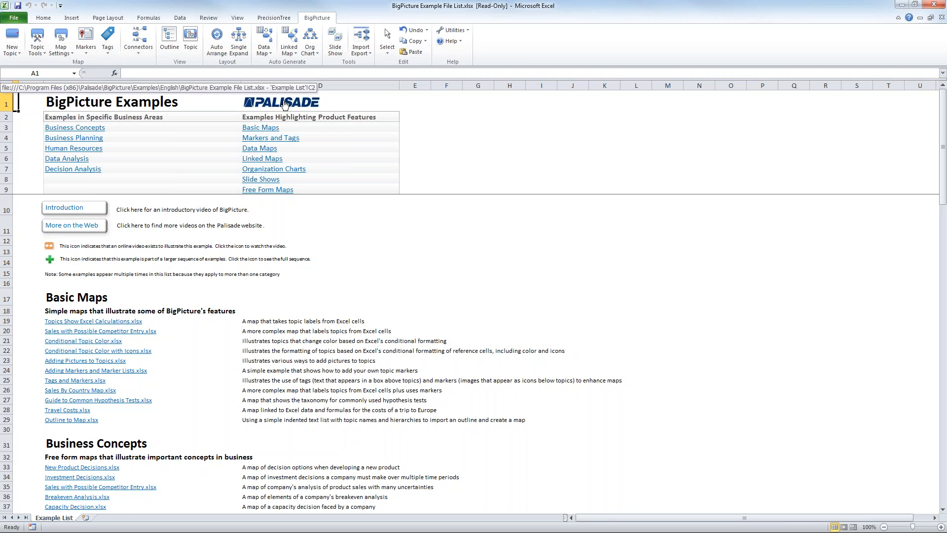
{"action": "left_click", "coordinate": [252, 153]}
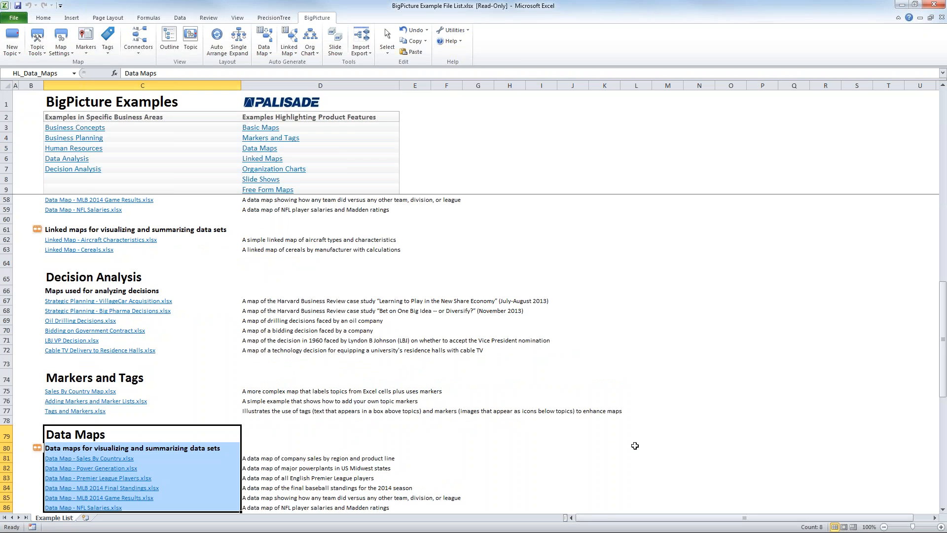
{"action": "left_click", "coordinate": [102, 469]}
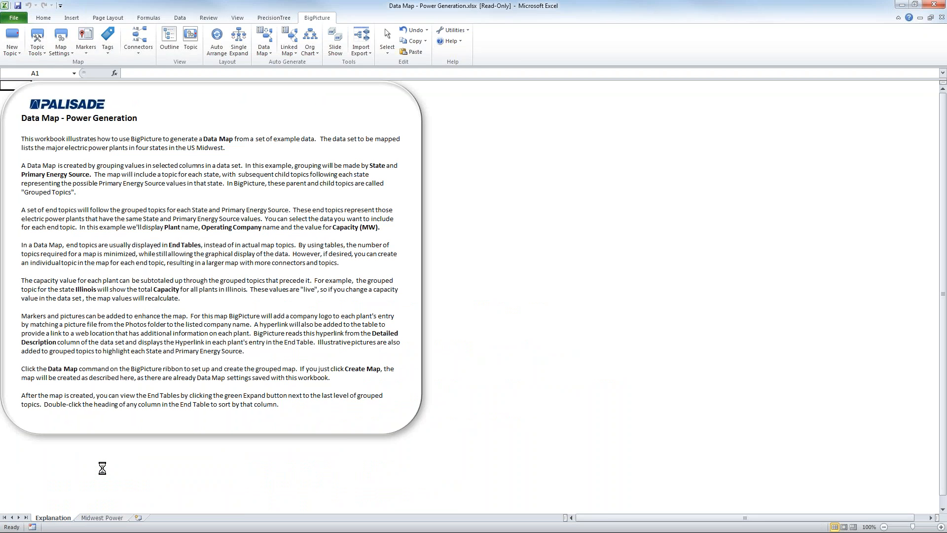
{"action": "left_click", "coordinate": [102, 517]}
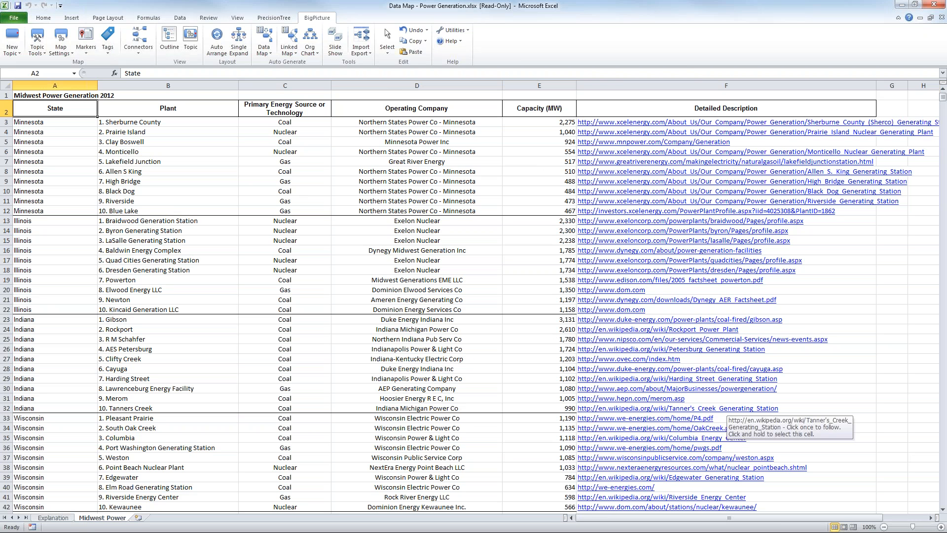
Create a data map from the Midwest Power table, grouped by State and Primary Energy Source, with end topics in tables and total Capacity rolled up.
{"action": "left_click", "coordinate": [264, 49]}
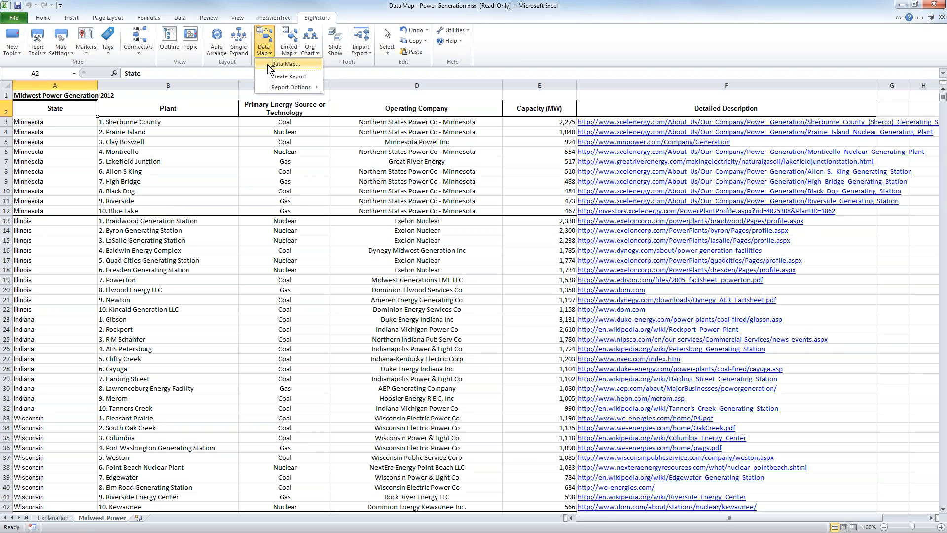
{"action": "left_click", "coordinate": [268, 64]}
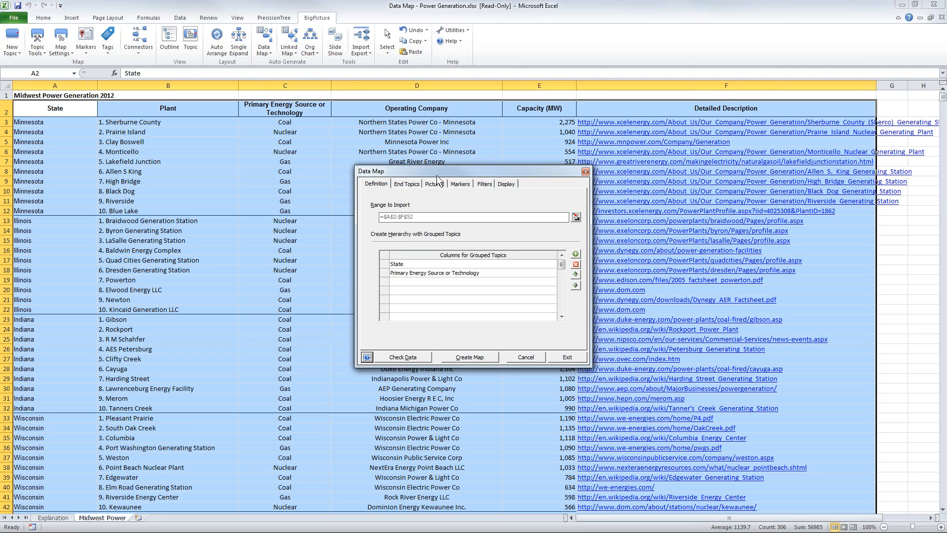
{"action": "left_click_drag", "start_coordinate": [426, 167], "coordinate": [405, 157]}
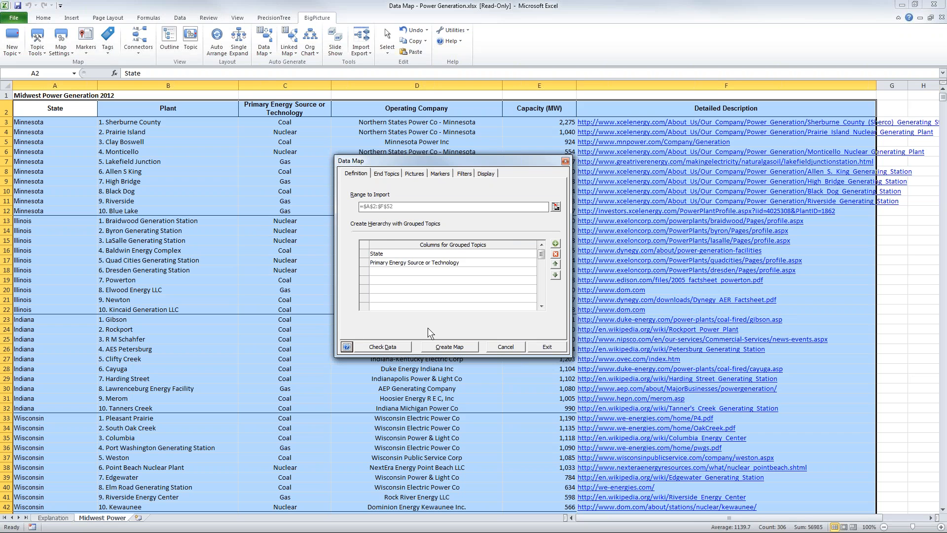
{"action": "left_click", "coordinate": [388, 174]}
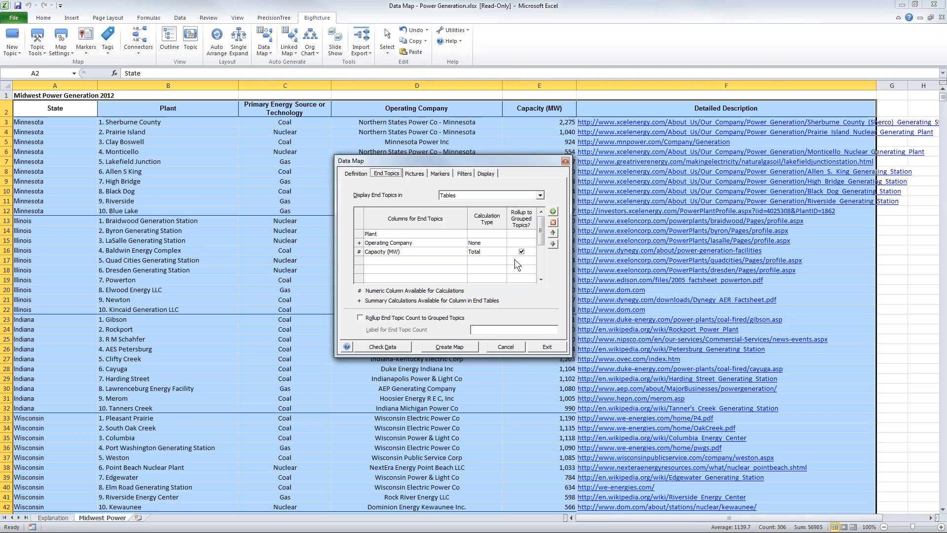
{"action": "left_click", "coordinate": [457, 348]}
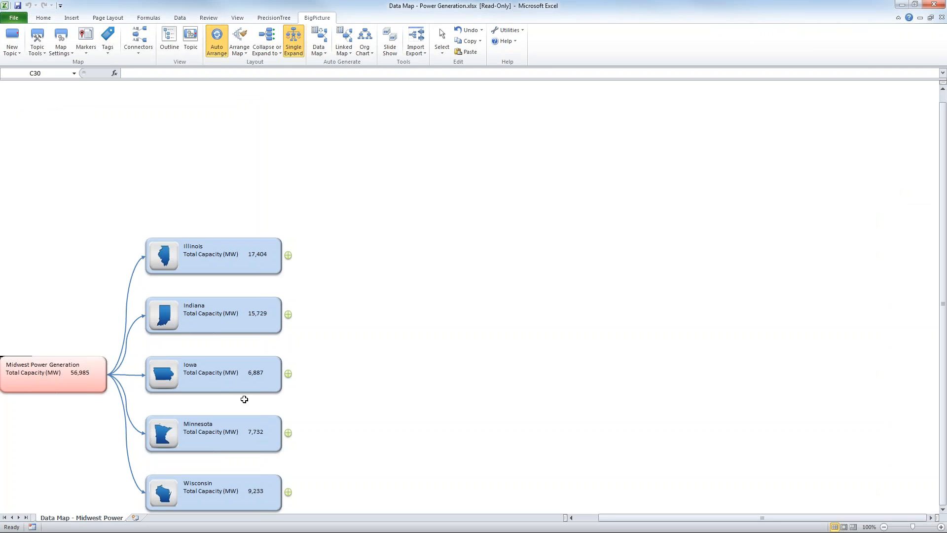
Expand the Indiana topic in the data map and show the table of its Coal plants.
{"action": "left_click", "coordinate": [289, 315]}
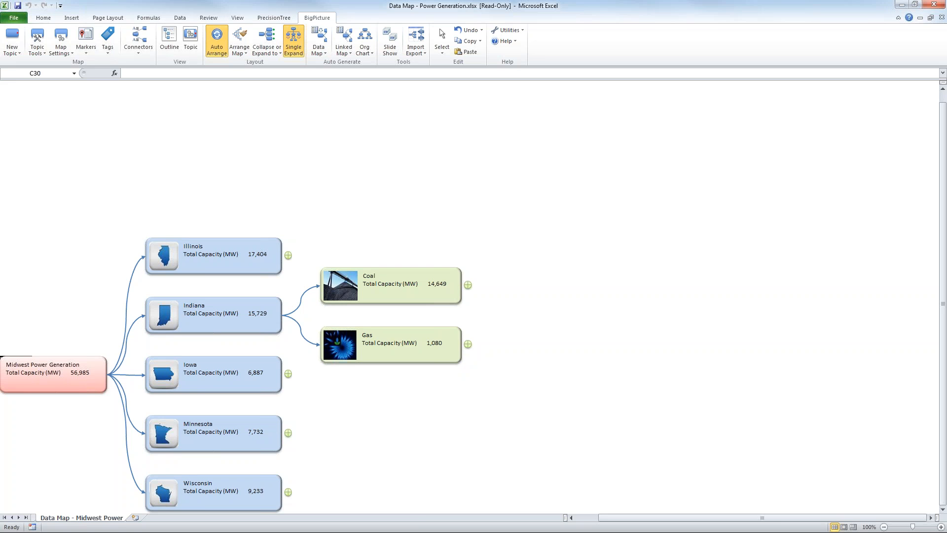
{"action": "left_click", "coordinate": [468, 285]}
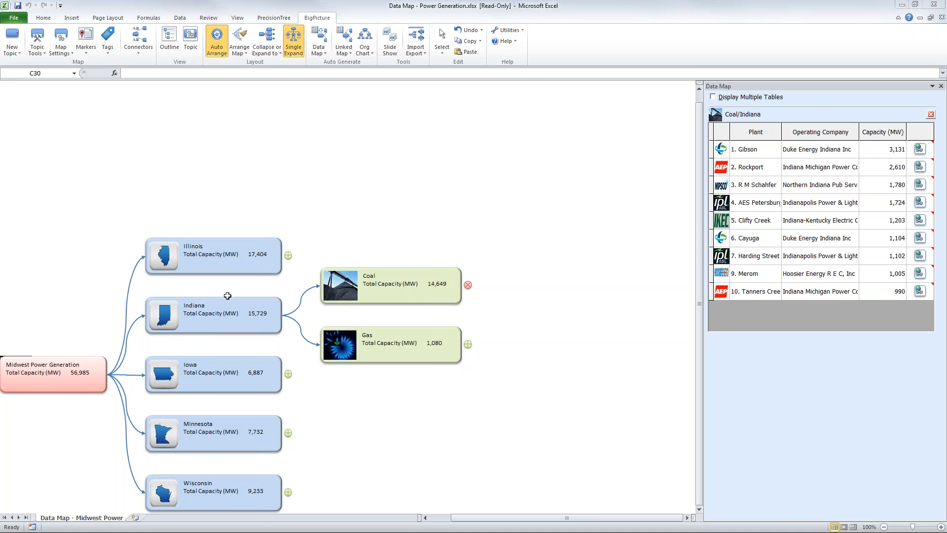
Enable displaying multiple tables and show the Coal plant tables of both Illinois and Indiana together.
{"action": "left_click", "coordinate": [288, 255]}
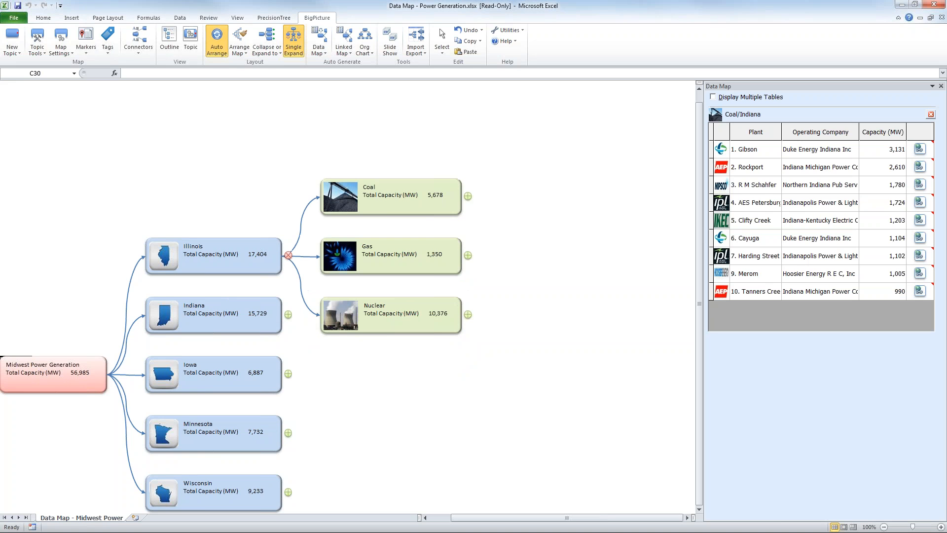
{"action": "left_click", "coordinate": [467, 196]}
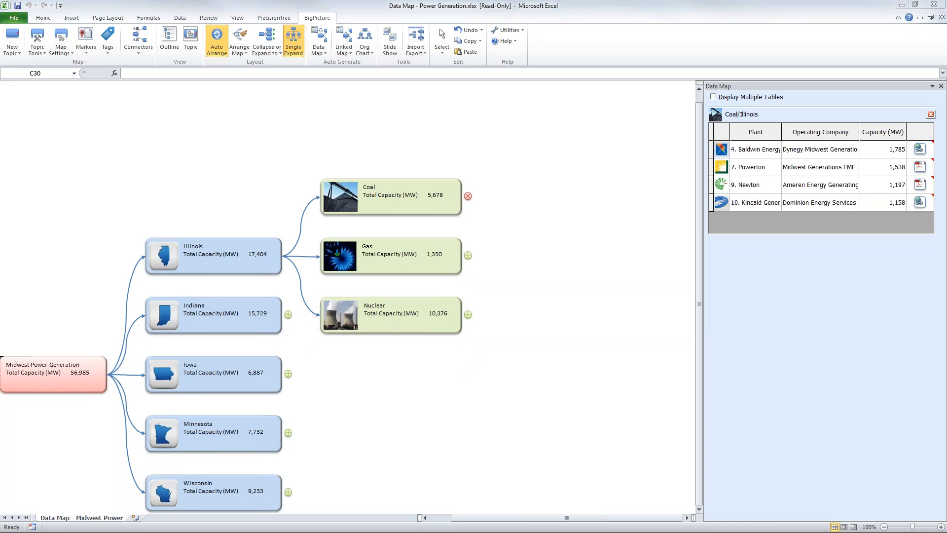
{"action": "left_click", "coordinate": [713, 97]}
{"action": "left_click", "coordinate": [287, 317]}
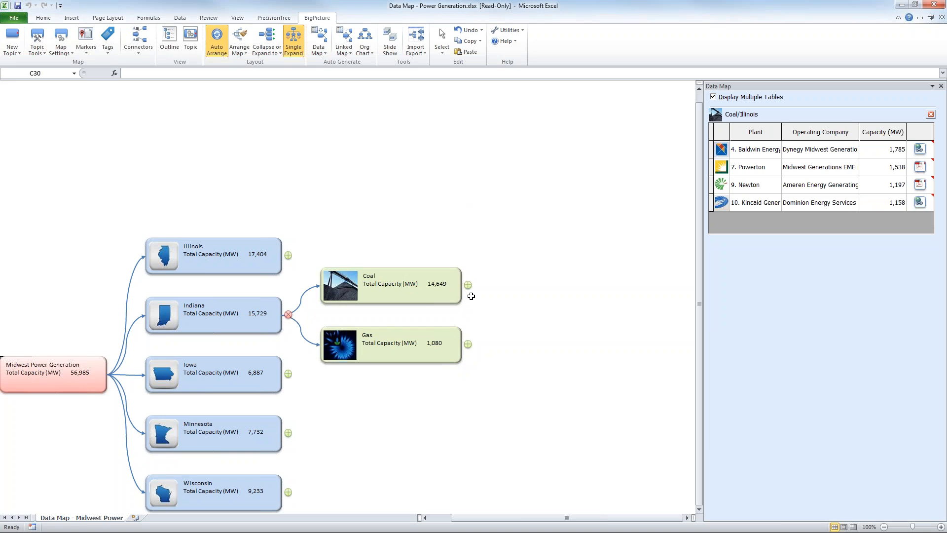
{"action": "left_click", "coordinate": [468, 286]}
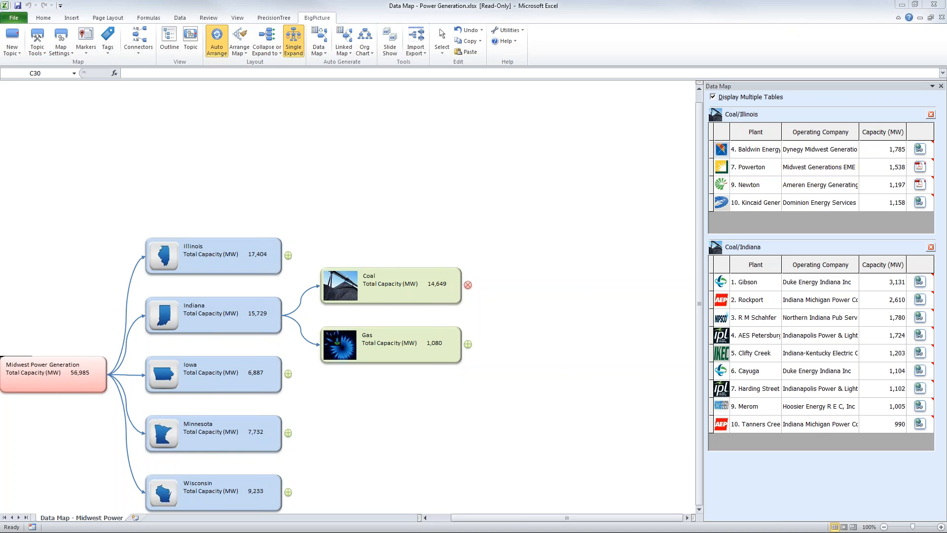
Turn off Single Expand while keeping Auto Arrange on, and expand the Illinois topic alongside Indiana.
{"action": "left_click", "coordinate": [220, 46]}
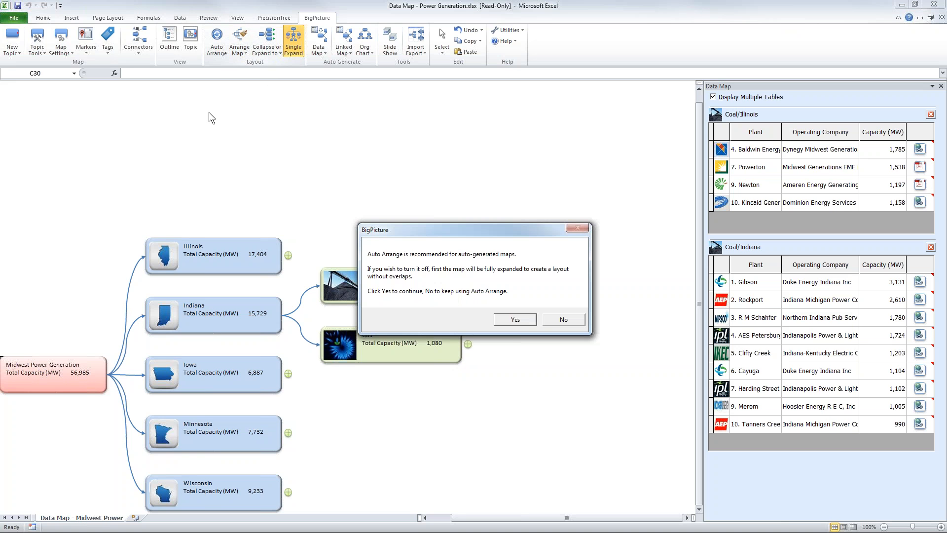
{"action": "left_click", "coordinate": [563, 319]}
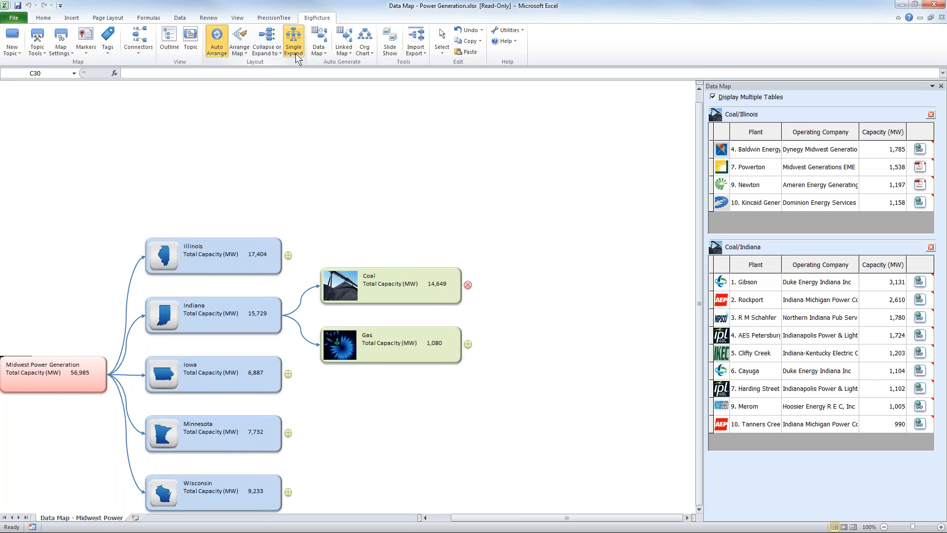
{"action": "left_click", "coordinate": [288, 256]}
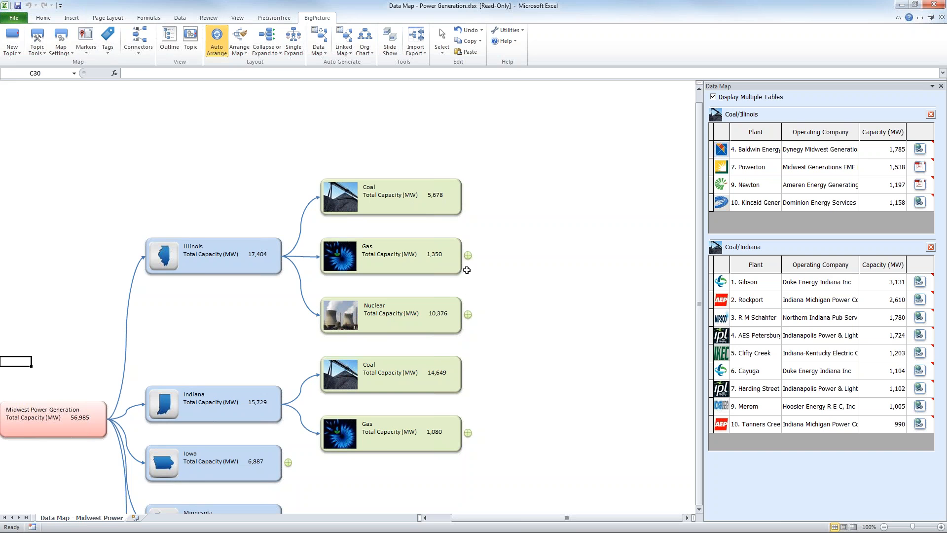
Show and hide the Illinois Coal and Nuclear plant tables, leaving only the Indiana Coal table displayed.
{"action": "mouse_move", "coordinate": [440, 382]}
{"action": "mouse_move", "coordinate": [392, 197]}
{"action": "left_click", "coordinate": [467, 195]}
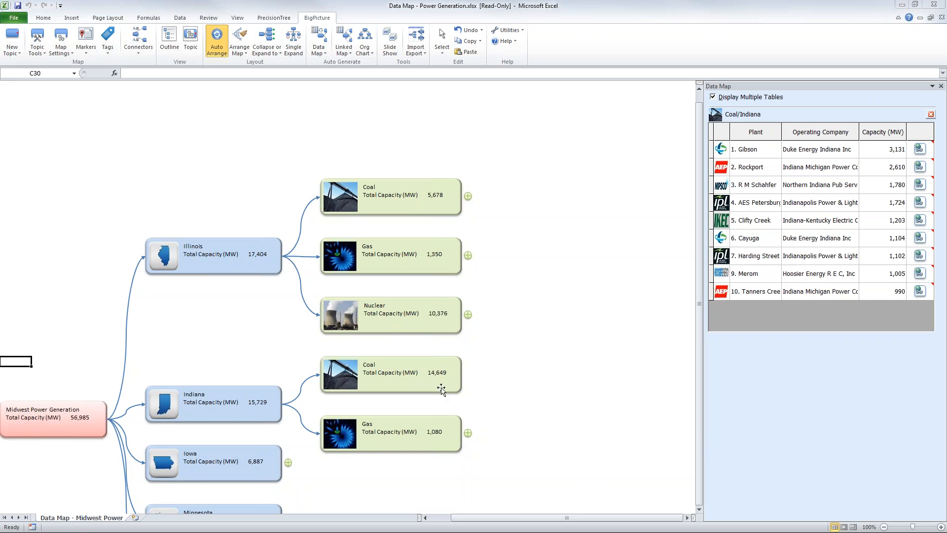
{"action": "left_click", "coordinate": [468, 196]}
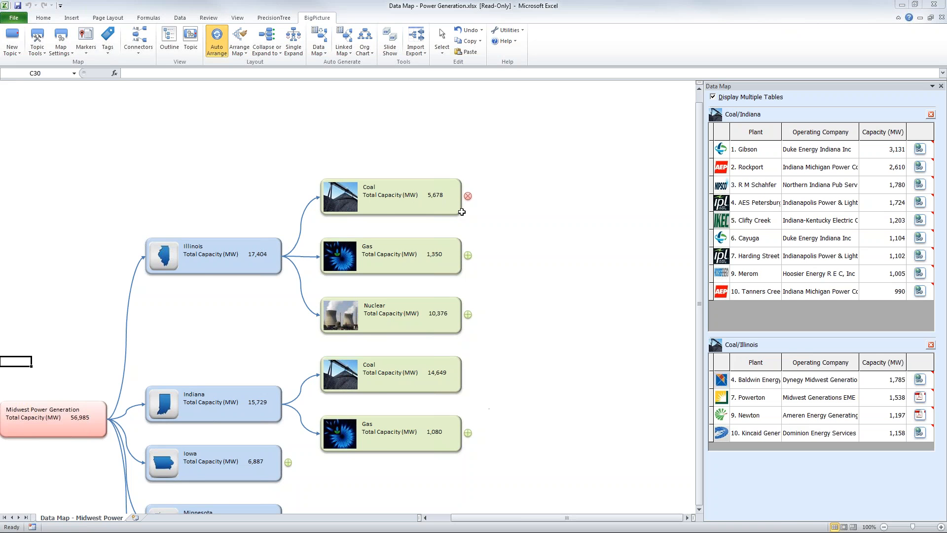
{"action": "left_click", "coordinate": [468, 196]}
{"action": "left_click", "coordinate": [467, 314]}
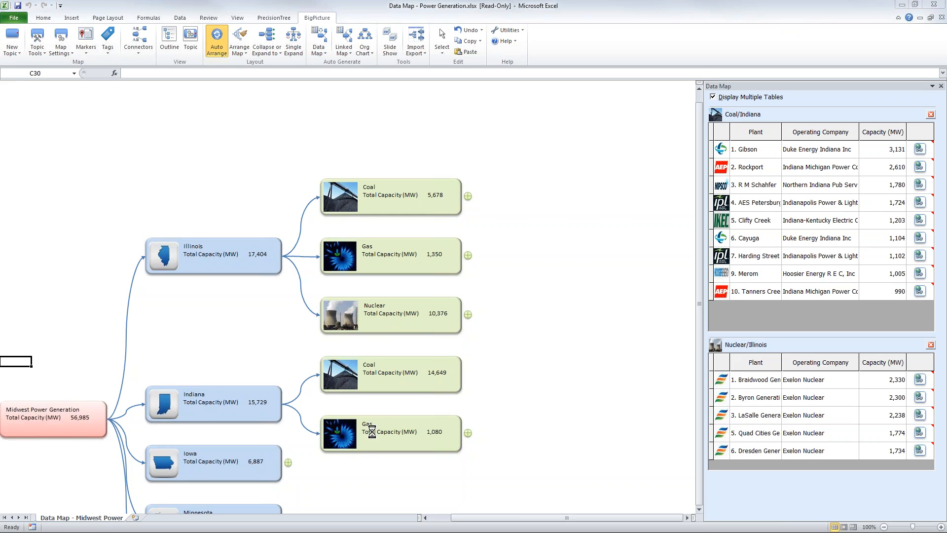
{"action": "left_click", "coordinate": [468, 314]}
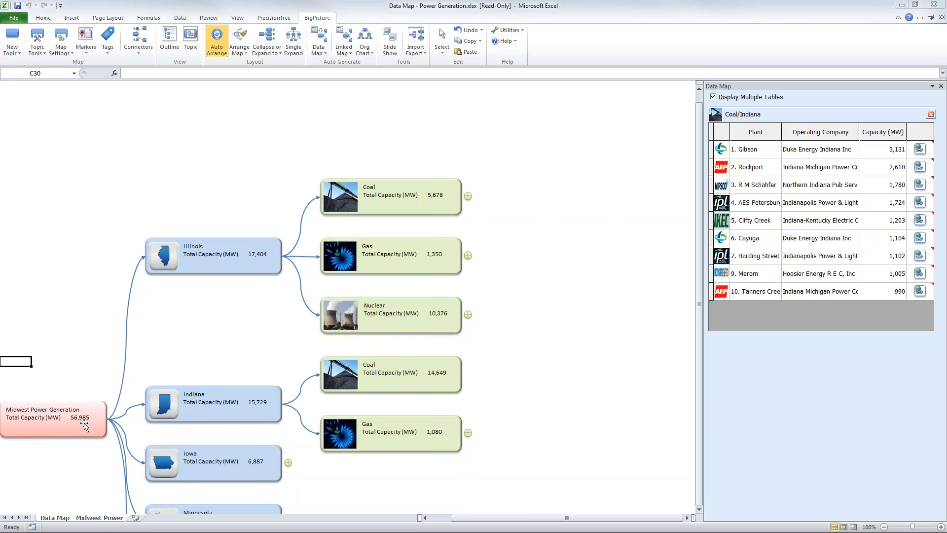
Set the Capacity of Indiana's Gibson plant to 133131 on the Midwest Power sheet and return to the data map.
{"action": "left_click", "coordinate": [11, 518]}
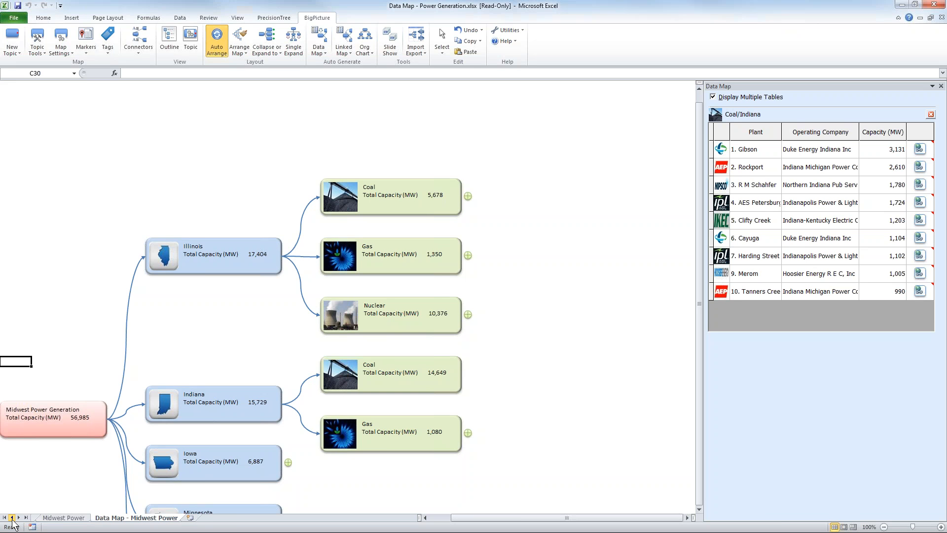
{"action": "left_click", "coordinate": [12, 518]}
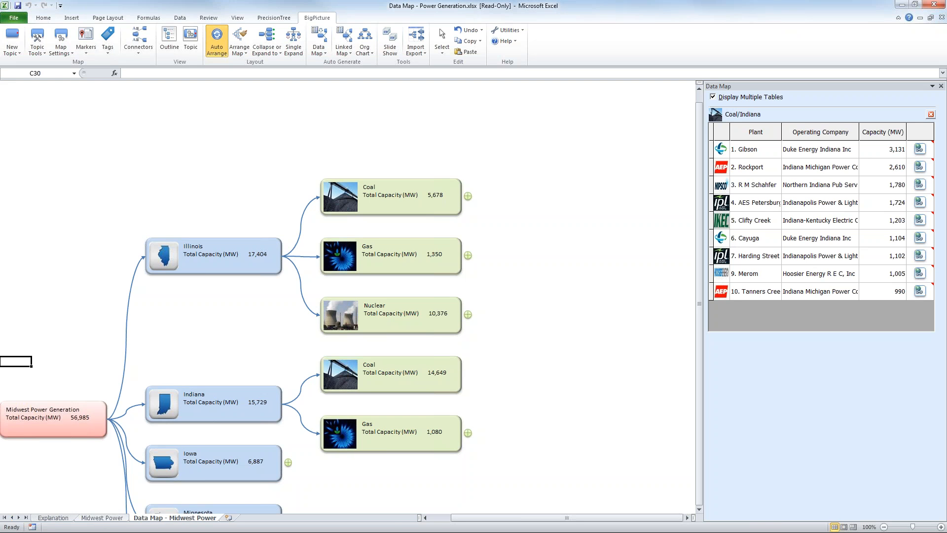
{"action": "left_click", "coordinate": [89, 518]}
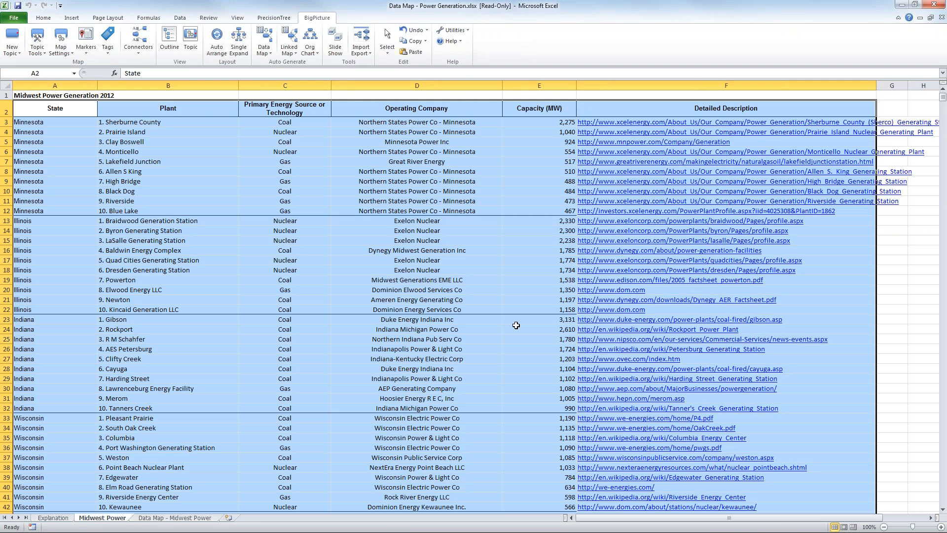
{"action": "left_click", "coordinate": [548, 323]}
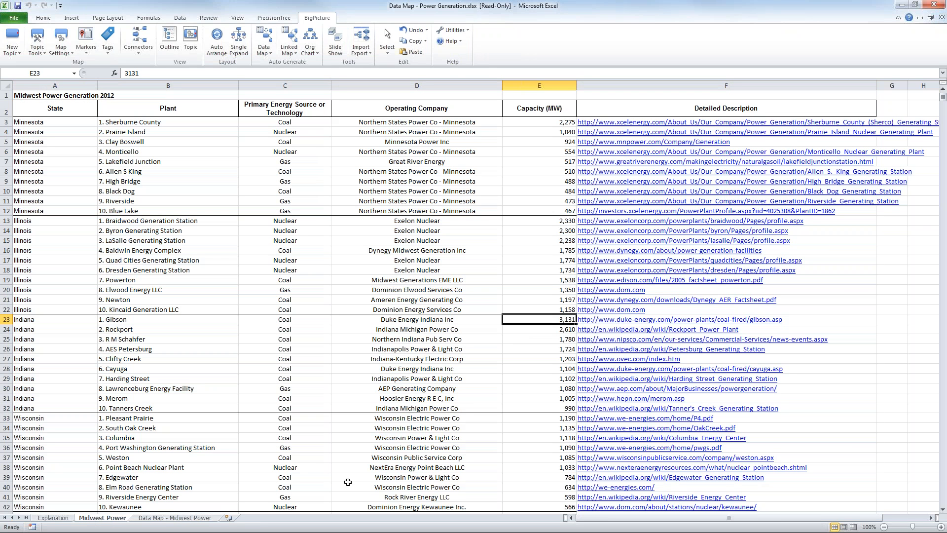
{"action": "type", "text": "12"}
{"action": "key", "text": "BackSpace"}
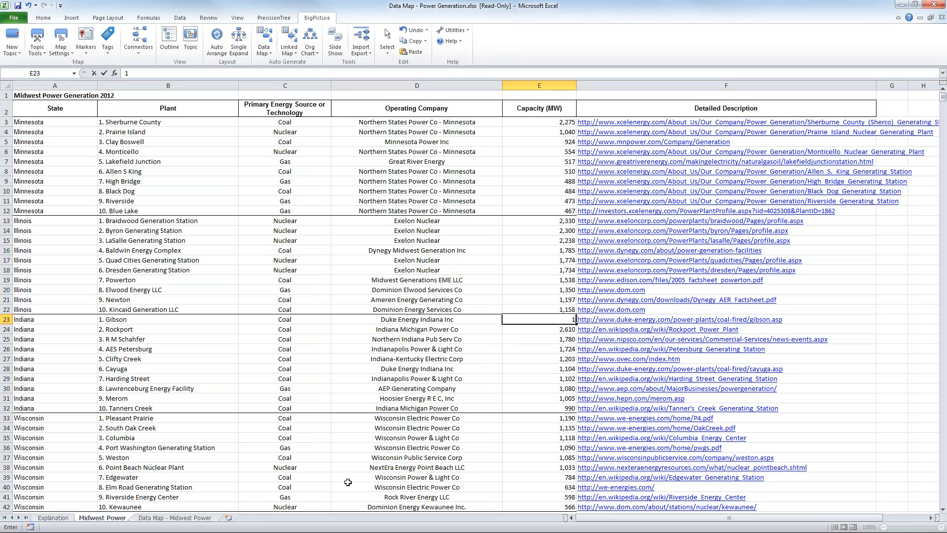
{"action": "type", "text": "33131"}
{"action": "left_click", "coordinate": [190, 518]}
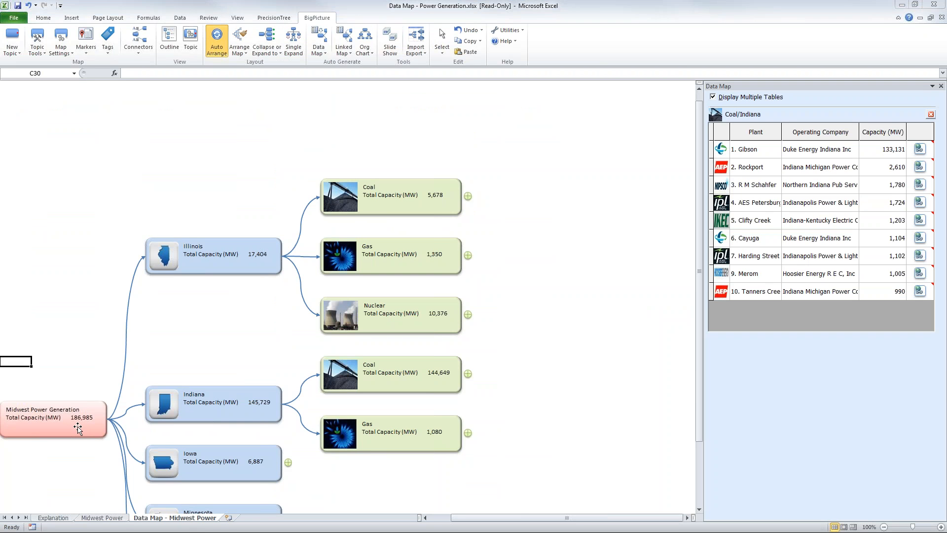
Examine the total capacities of the state and energy source topics down to Wisconsin in the data map.
{"action": "left_click", "coordinate": [622, 241]}
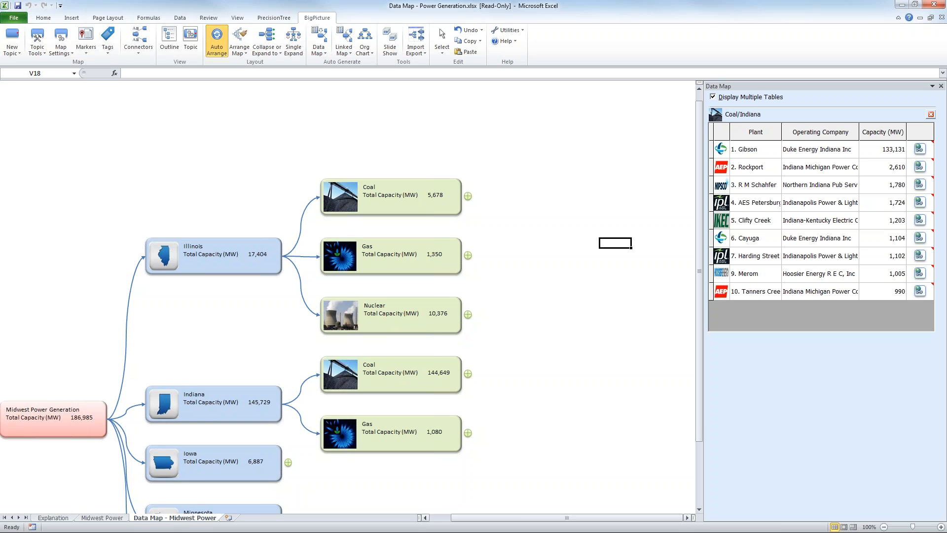
{"action": "left_click", "coordinate": [699, 509]}
{"action": "left_click", "coordinate": [700, 509]}
{"action": "left_click", "coordinate": [700, 509]}
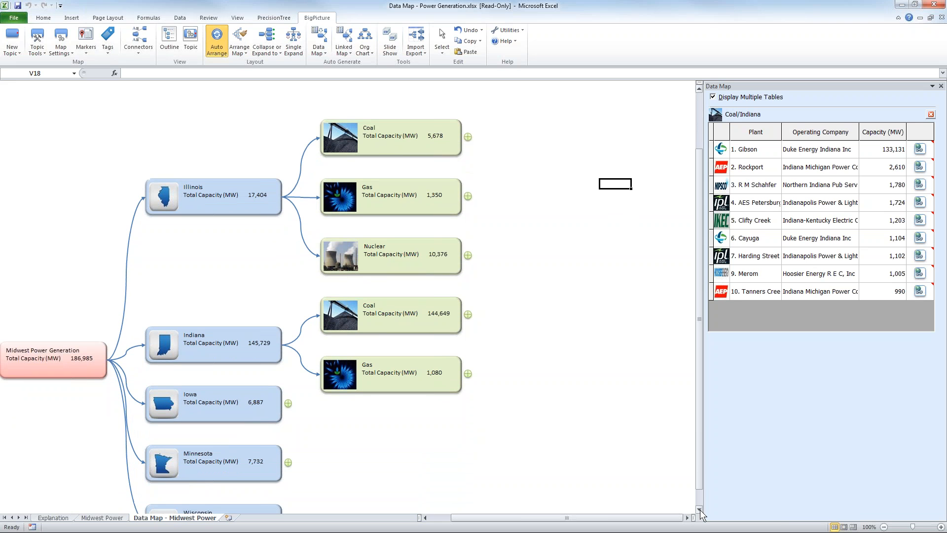
{"action": "left_click", "coordinate": [699, 509]}
{"action": "left_click", "coordinate": [700, 510]}
{"action": "left_click", "coordinate": [699, 509]}
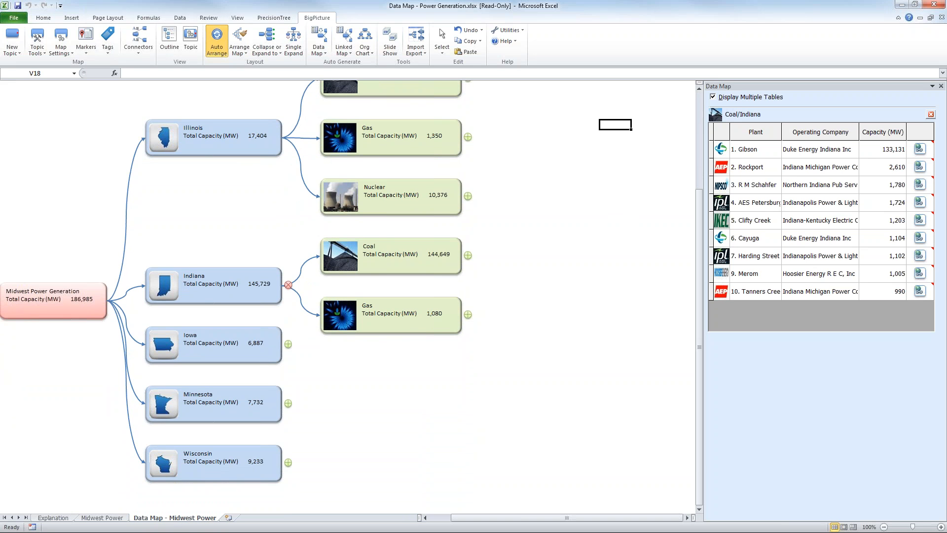
{"action": "mouse_move", "coordinate": [267, 289]}
{"action": "left_click", "coordinate": [467, 257]}
{"action": "left_click", "coordinate": [533, 432]}
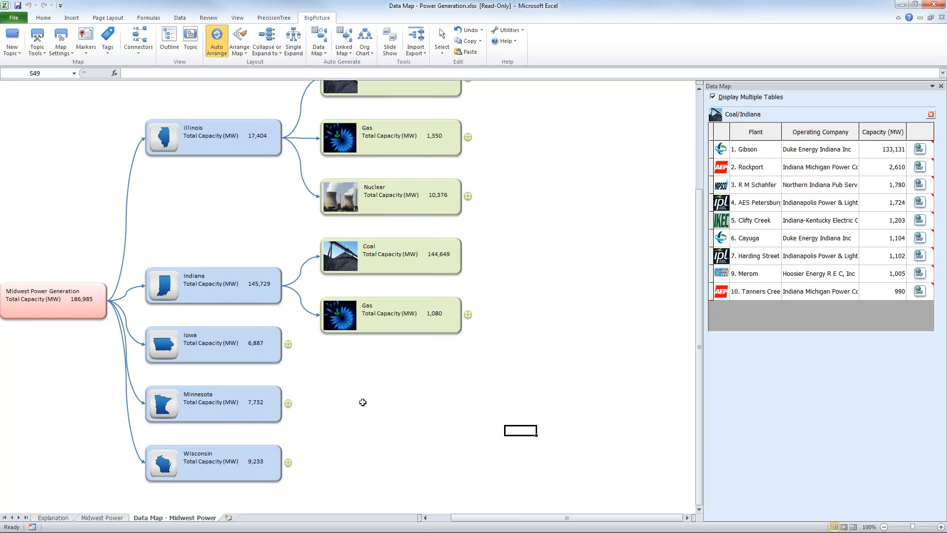
{"action": "left_click", "coordinate": [453, 411]}
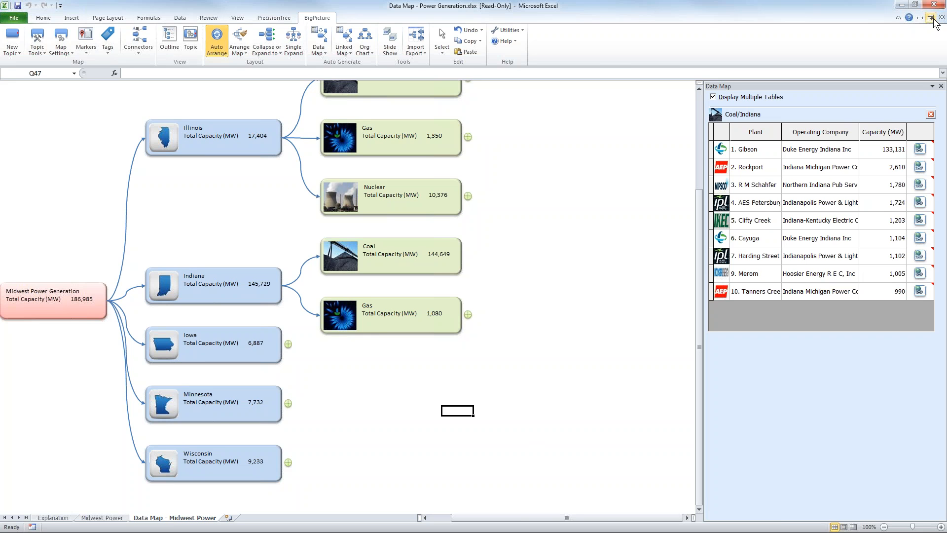
{"action": "left_click", "coordinate": [524, 361]}
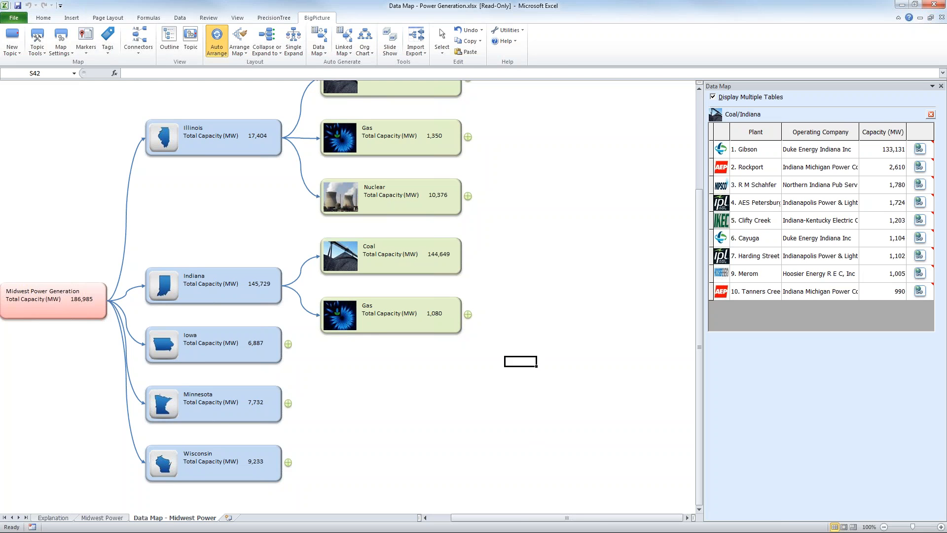
Close the data map's table pane and close Data Map - Power Generation.xlsx without saving the changes.
{"action": "left_click", "coordinate": [941, 86]}
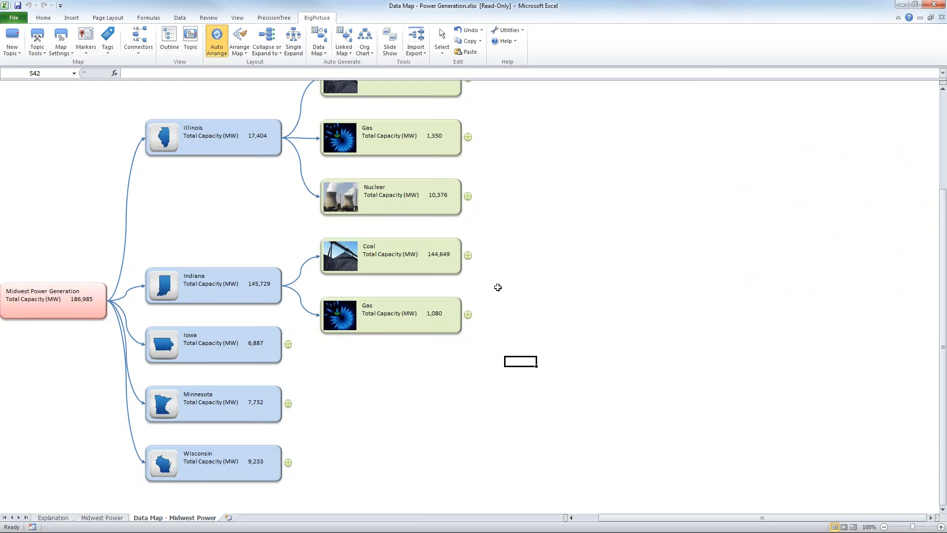
{"action": "left_click", "coordinate": [561, 235]}
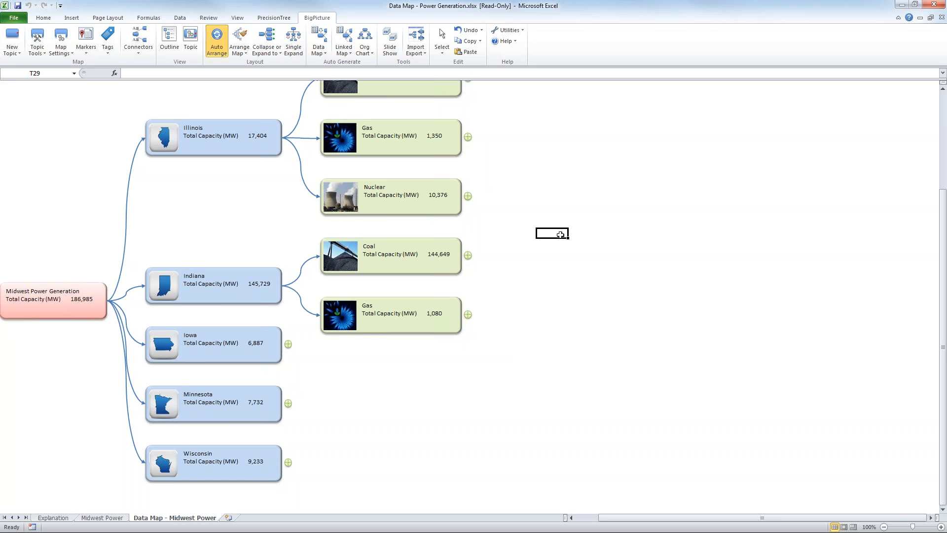
{"action": "left_click", "coordinate": [942, 18]}
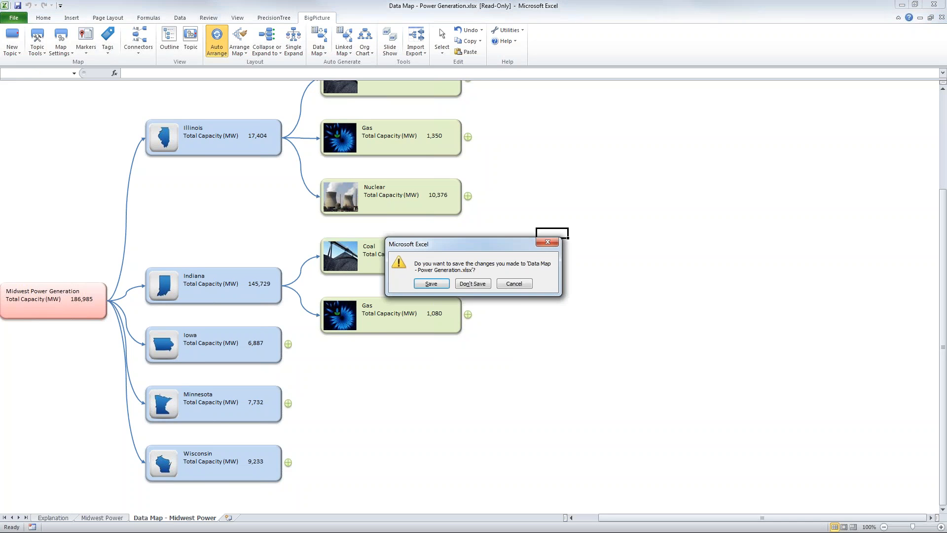
{"action": "left_click", "coordinate": [472, 283]}
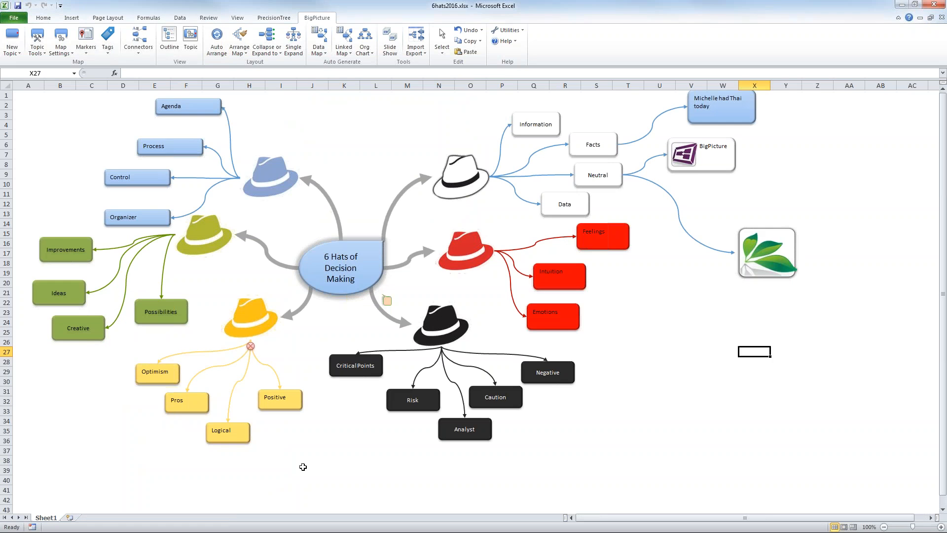
Close the 6hats2016.xlsx workbook without saving its changes.
{"action": "left_click", "coordinate": [942, 18]}
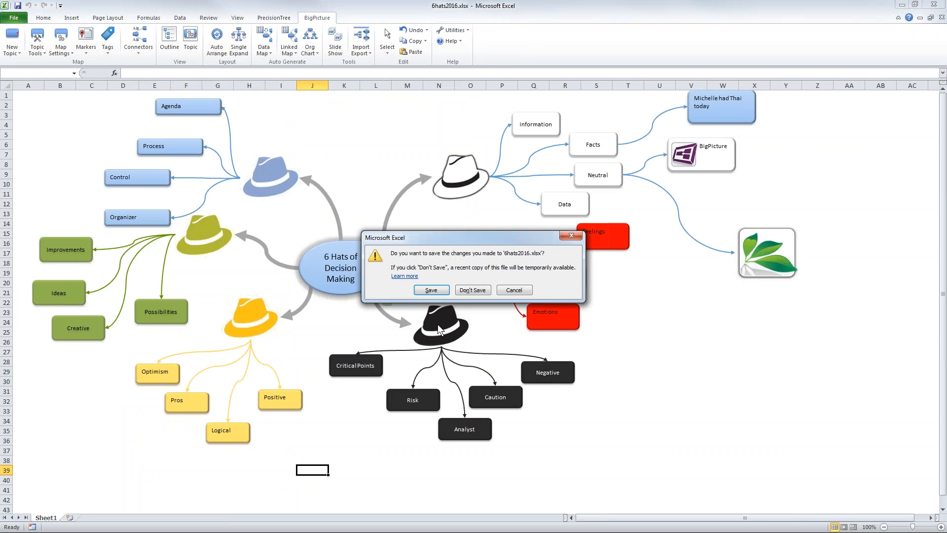
{"action": "left_click", "coordinate": [468, 290]}
{"action": "left_click", "coordinate": [298, 431]}
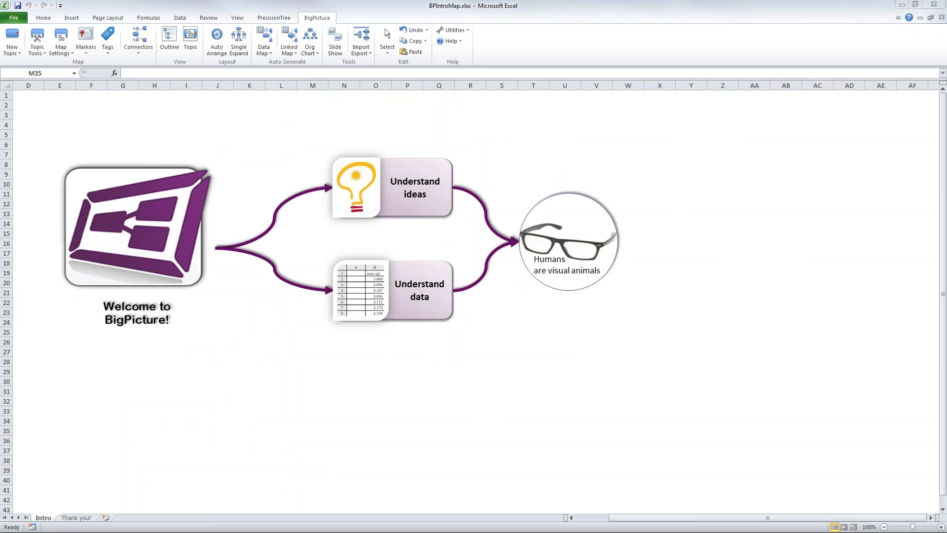
Open Wrongful Termination.xlsx from the PrecisionTree example spreadsheets and show its Decision Tree sheet.
{"action": "key", "text": "alt+Tab"}
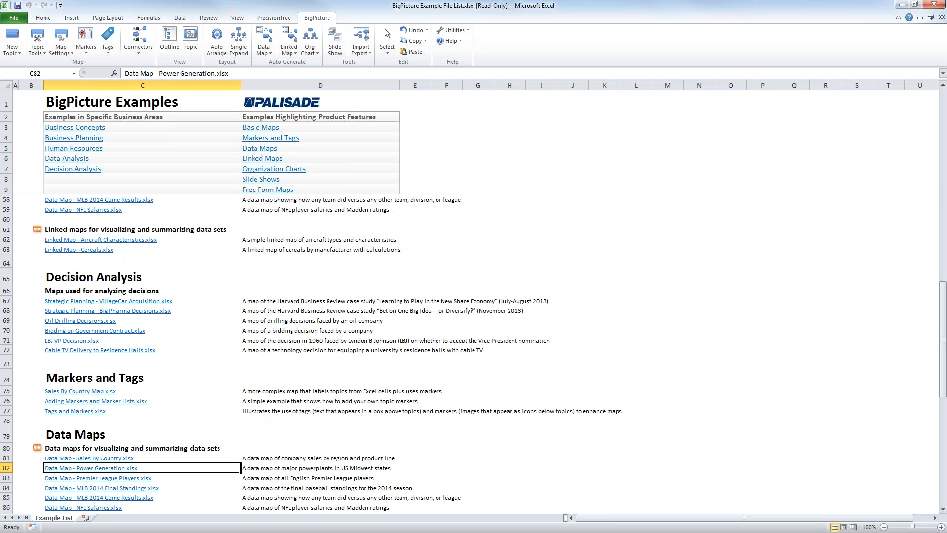
{"action": "left_click", "coordinate": [461, 41]}
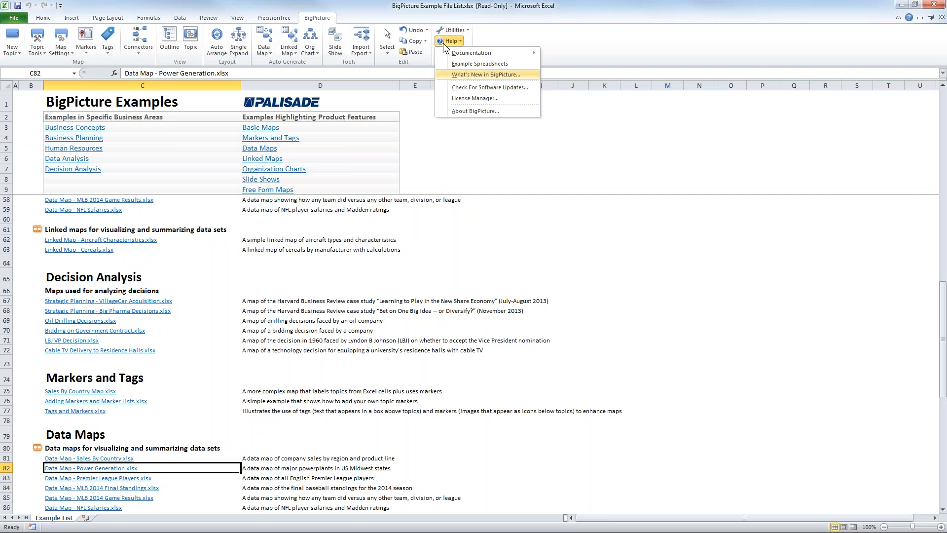
{"action": "left_click", "coordinate": [277, 18]}
{"action": "left_click", "coordinate": [363, 43]}
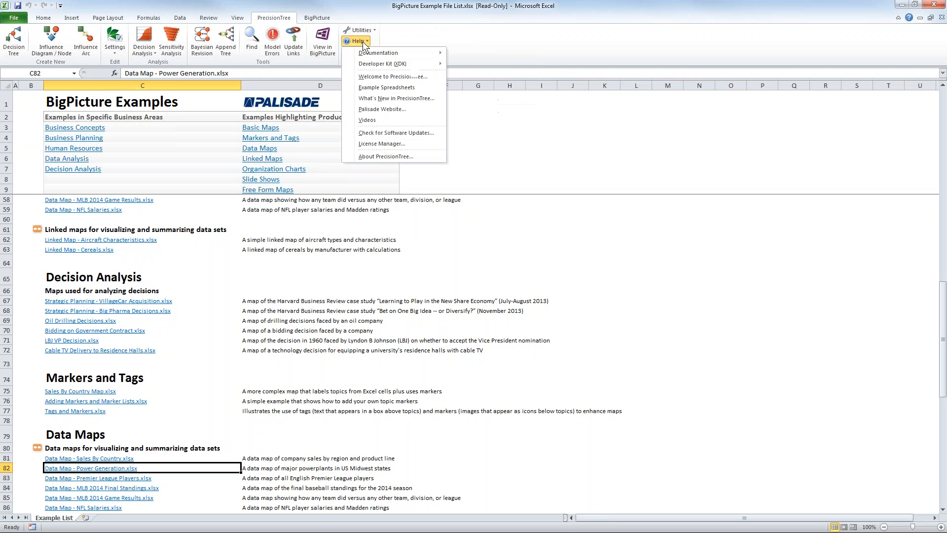
{"action": "left_click", "coordinate": [382, 88]}
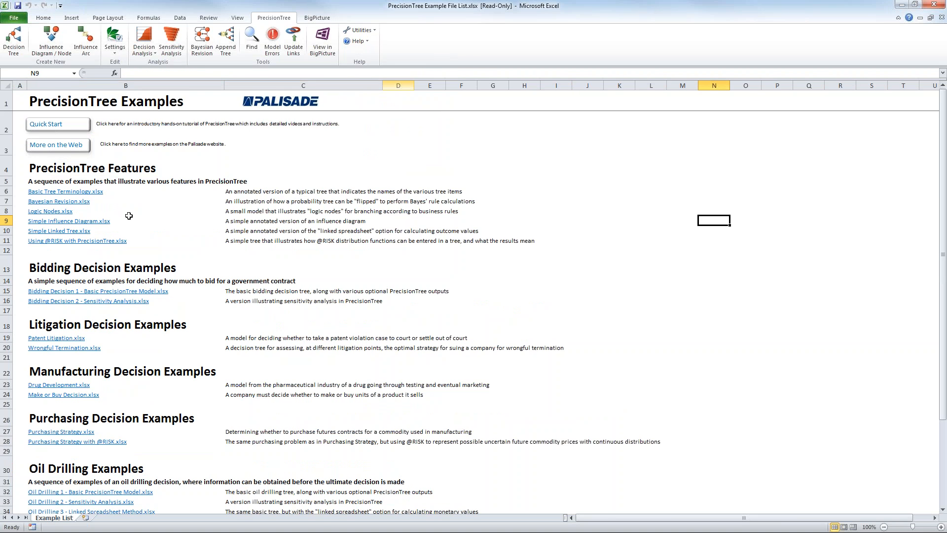
{"action": "left_click", "coordinate": [53, 348]}
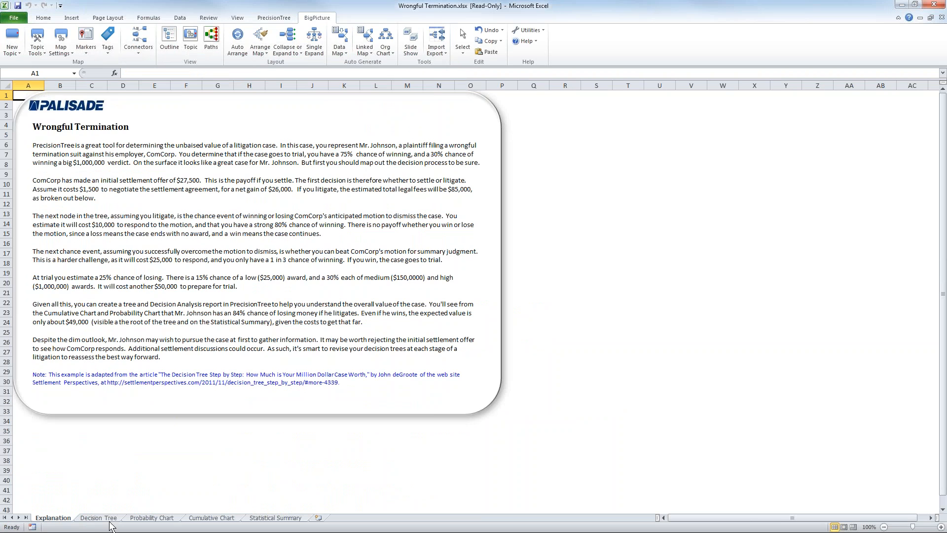
{"action": "left_click", "coordinate": [98, 518]}
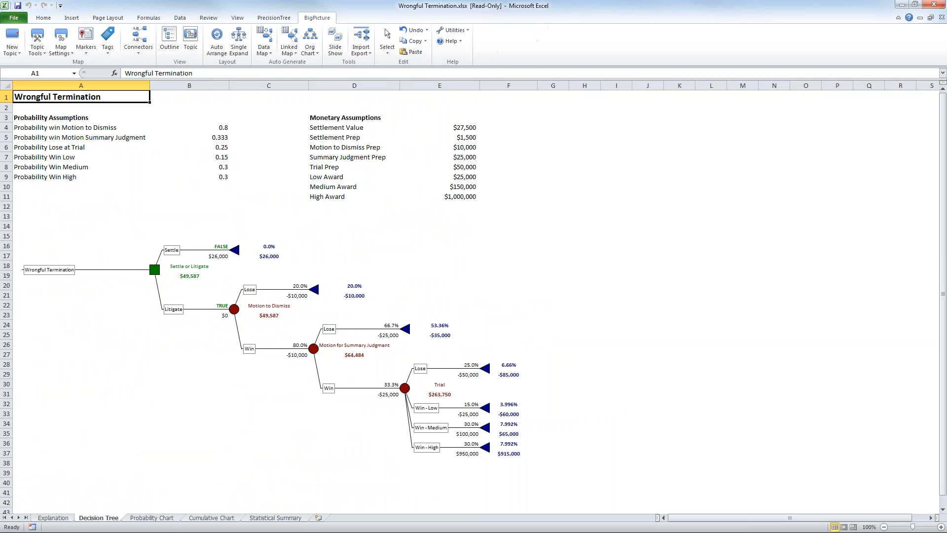
View the Wrongful Termination decision tree as a BigPicture map in the active workbook.
{"action": "left_click", "coordinate": [103, 372]}
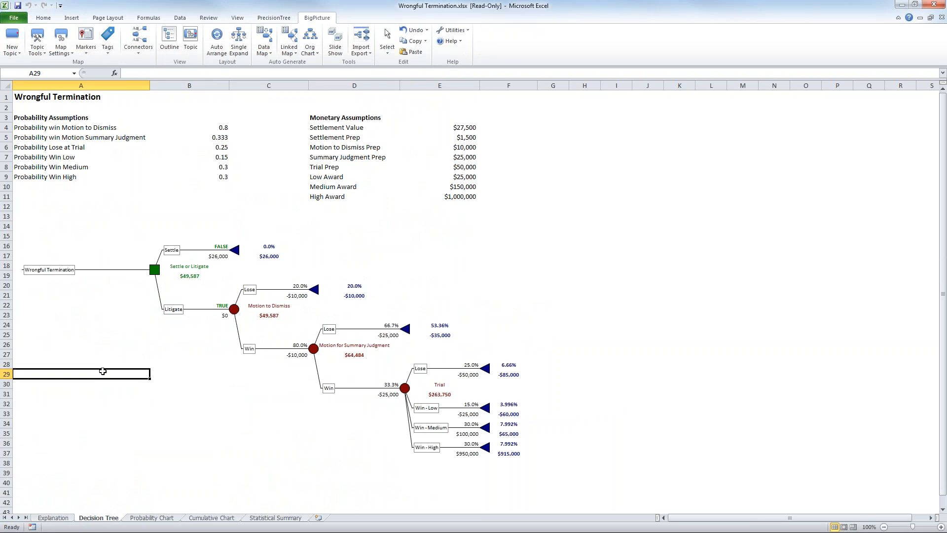
{"action": "left_click", "coordinate": [273, 17]}
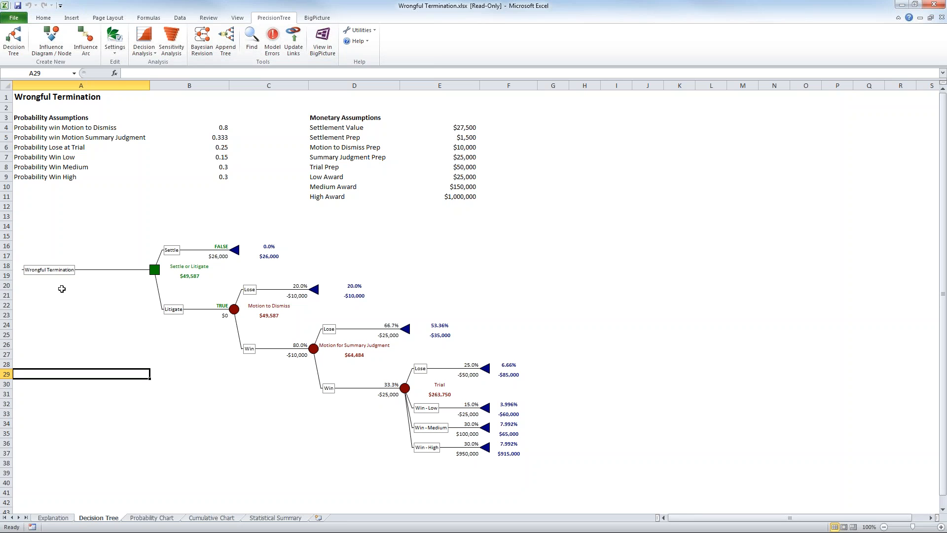
{"action": "left_click", "coordinate": [316, 44]}
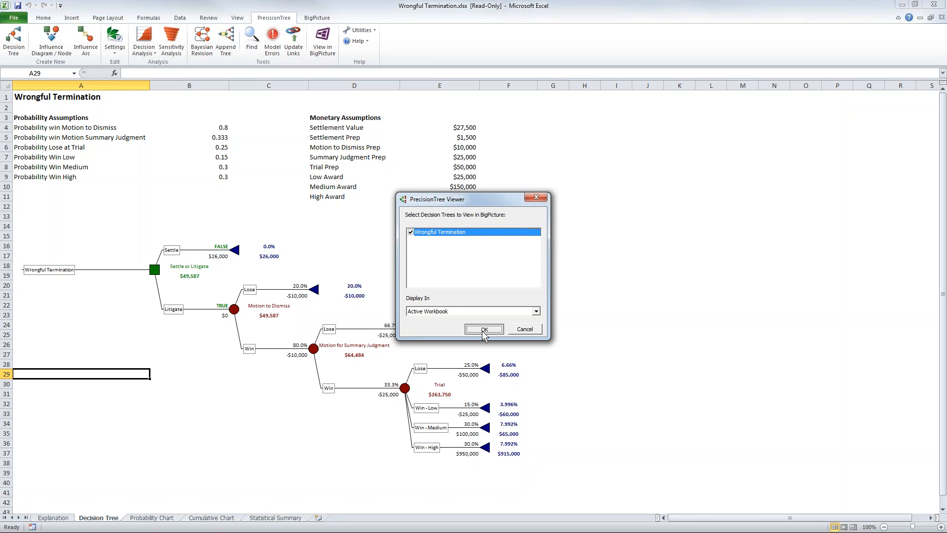
{"action": "left_click", "coordinate": [482, 330]}
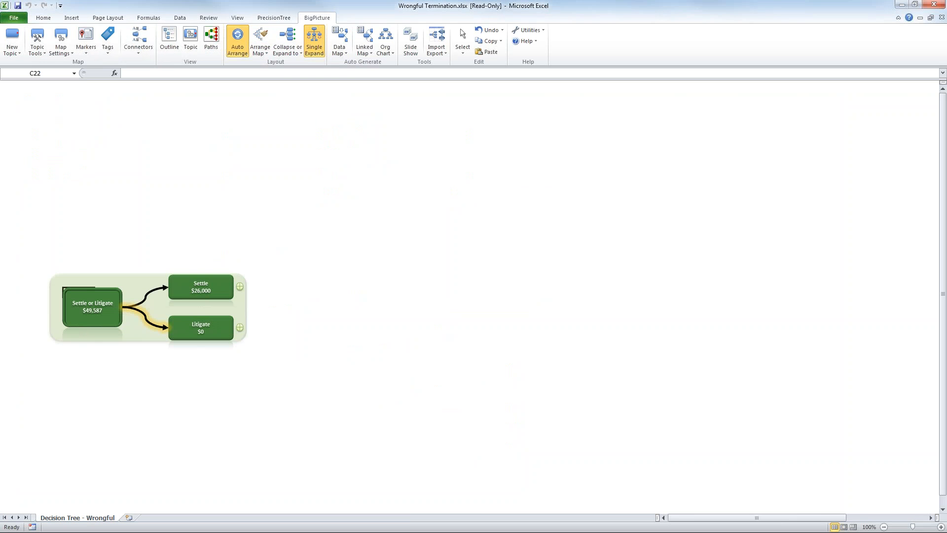
Expand the decision tree map so that no topics are collapsed.
{"action": "left_click", "coordinate": [286, 50]}
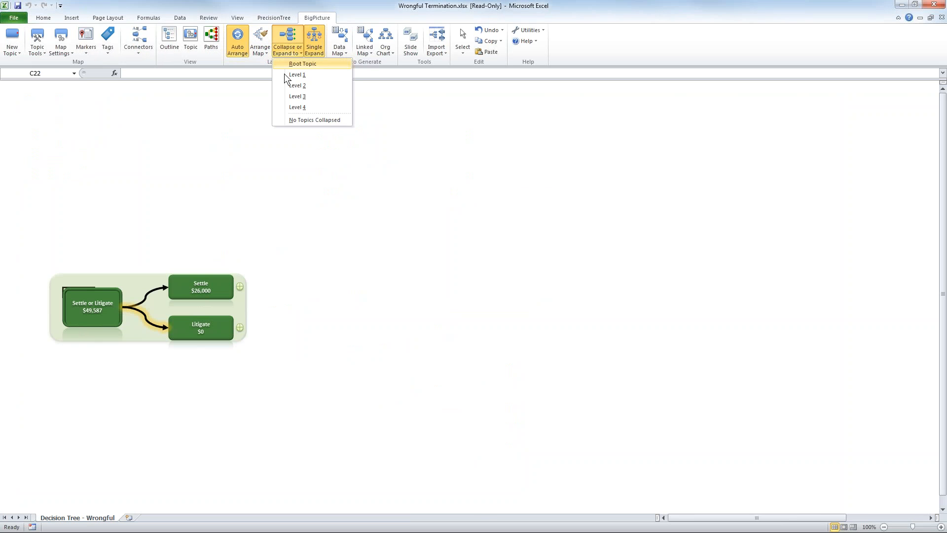
{"action": "left_click", "coordinate": [297, 121]}
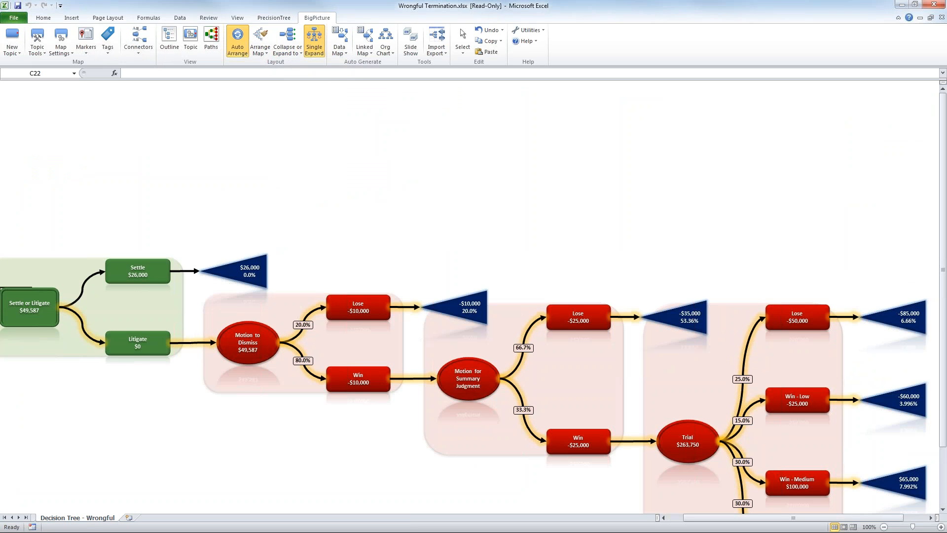
{"action": "left_click", "coordinate": [884, 527]}
{"action": "left_click", "coordinate": [884, 527]}
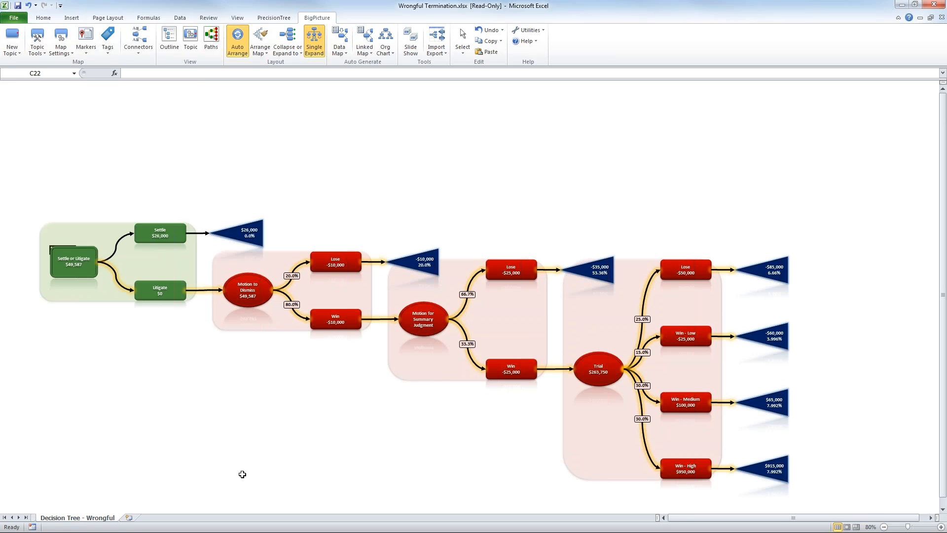
Show the list of decision tree paths and highlight the $65,000 optimal path, followed by the -$35,000 one, in the map.
{"action": "left_click", "coordinate": [212, 42]}
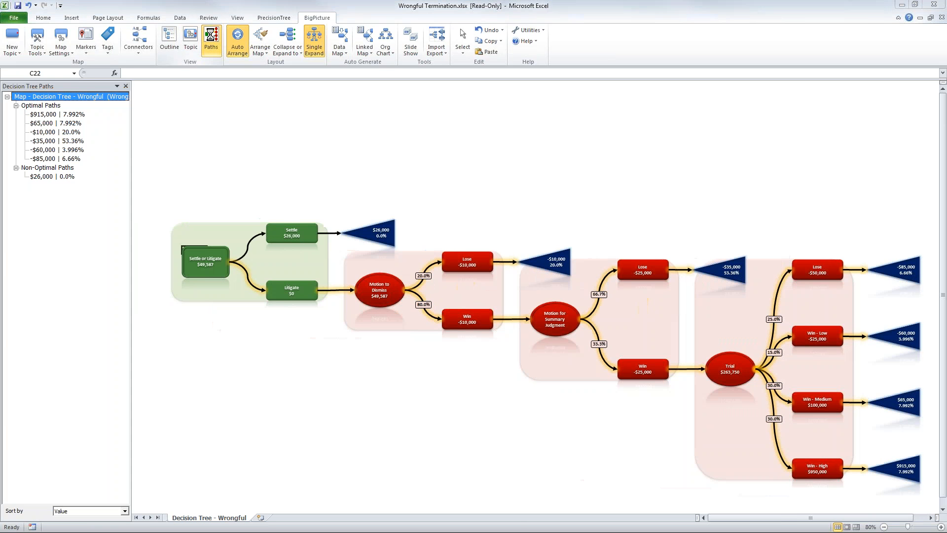
{"action": "left_click", "coordinate": [47, 123]}
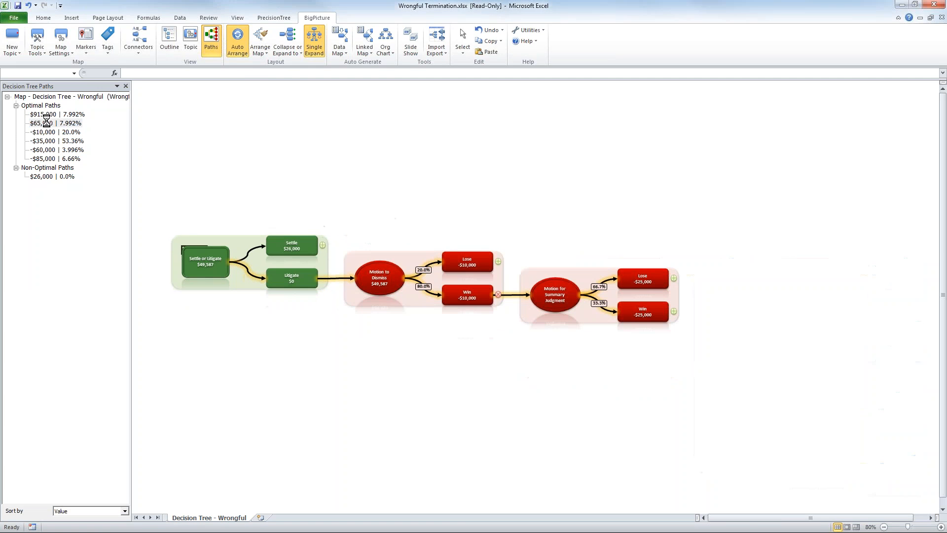
{"action": "left_click", "coordinate": [66, 141]}
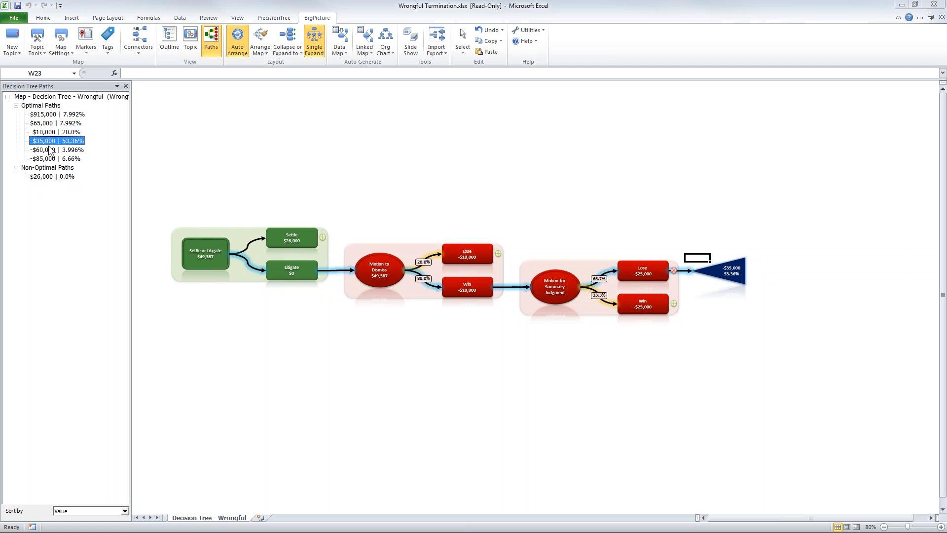
{"action": "left_click", "coordinate": [495, 423]}
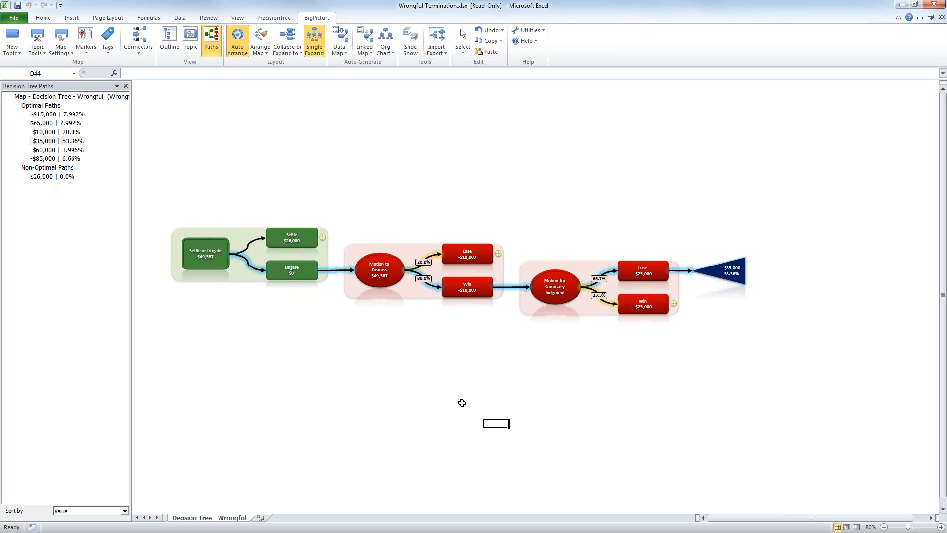